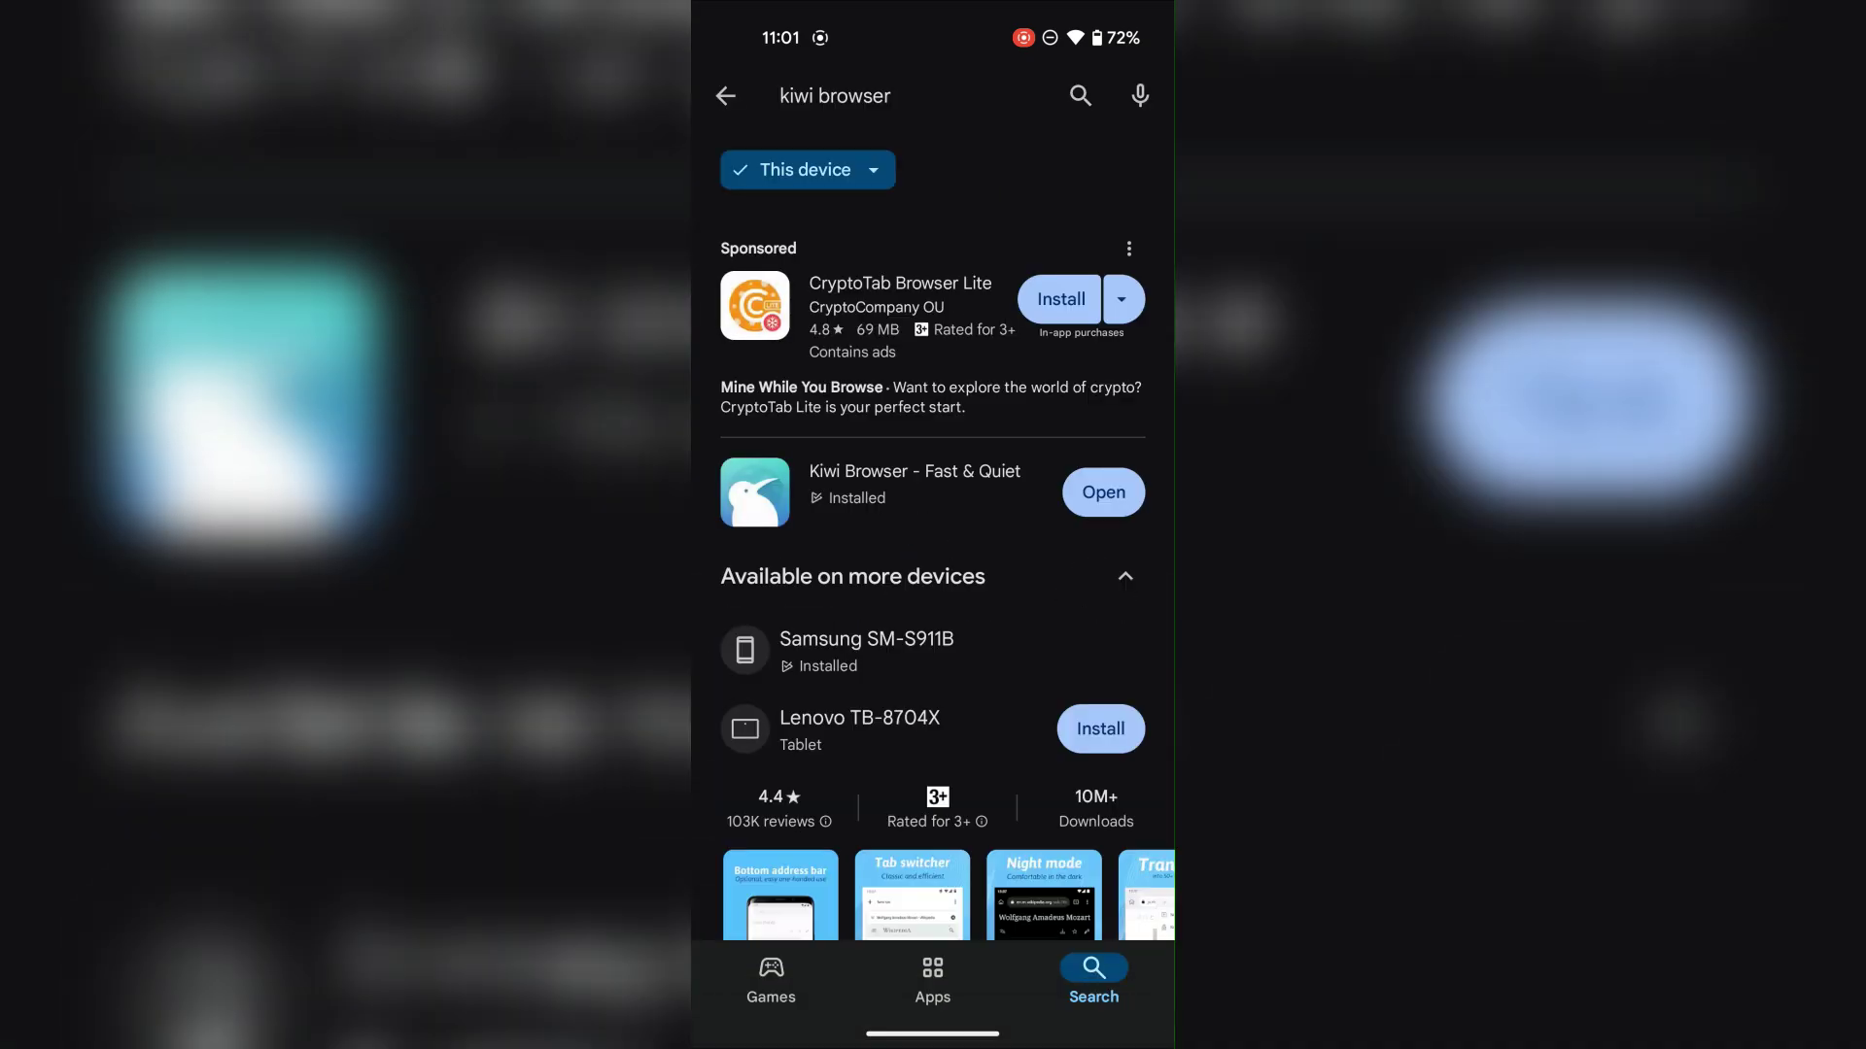
Find Kiwi Browser in the Play Store and launch it.
left_click(836, 486)
left_click(1042, 316)
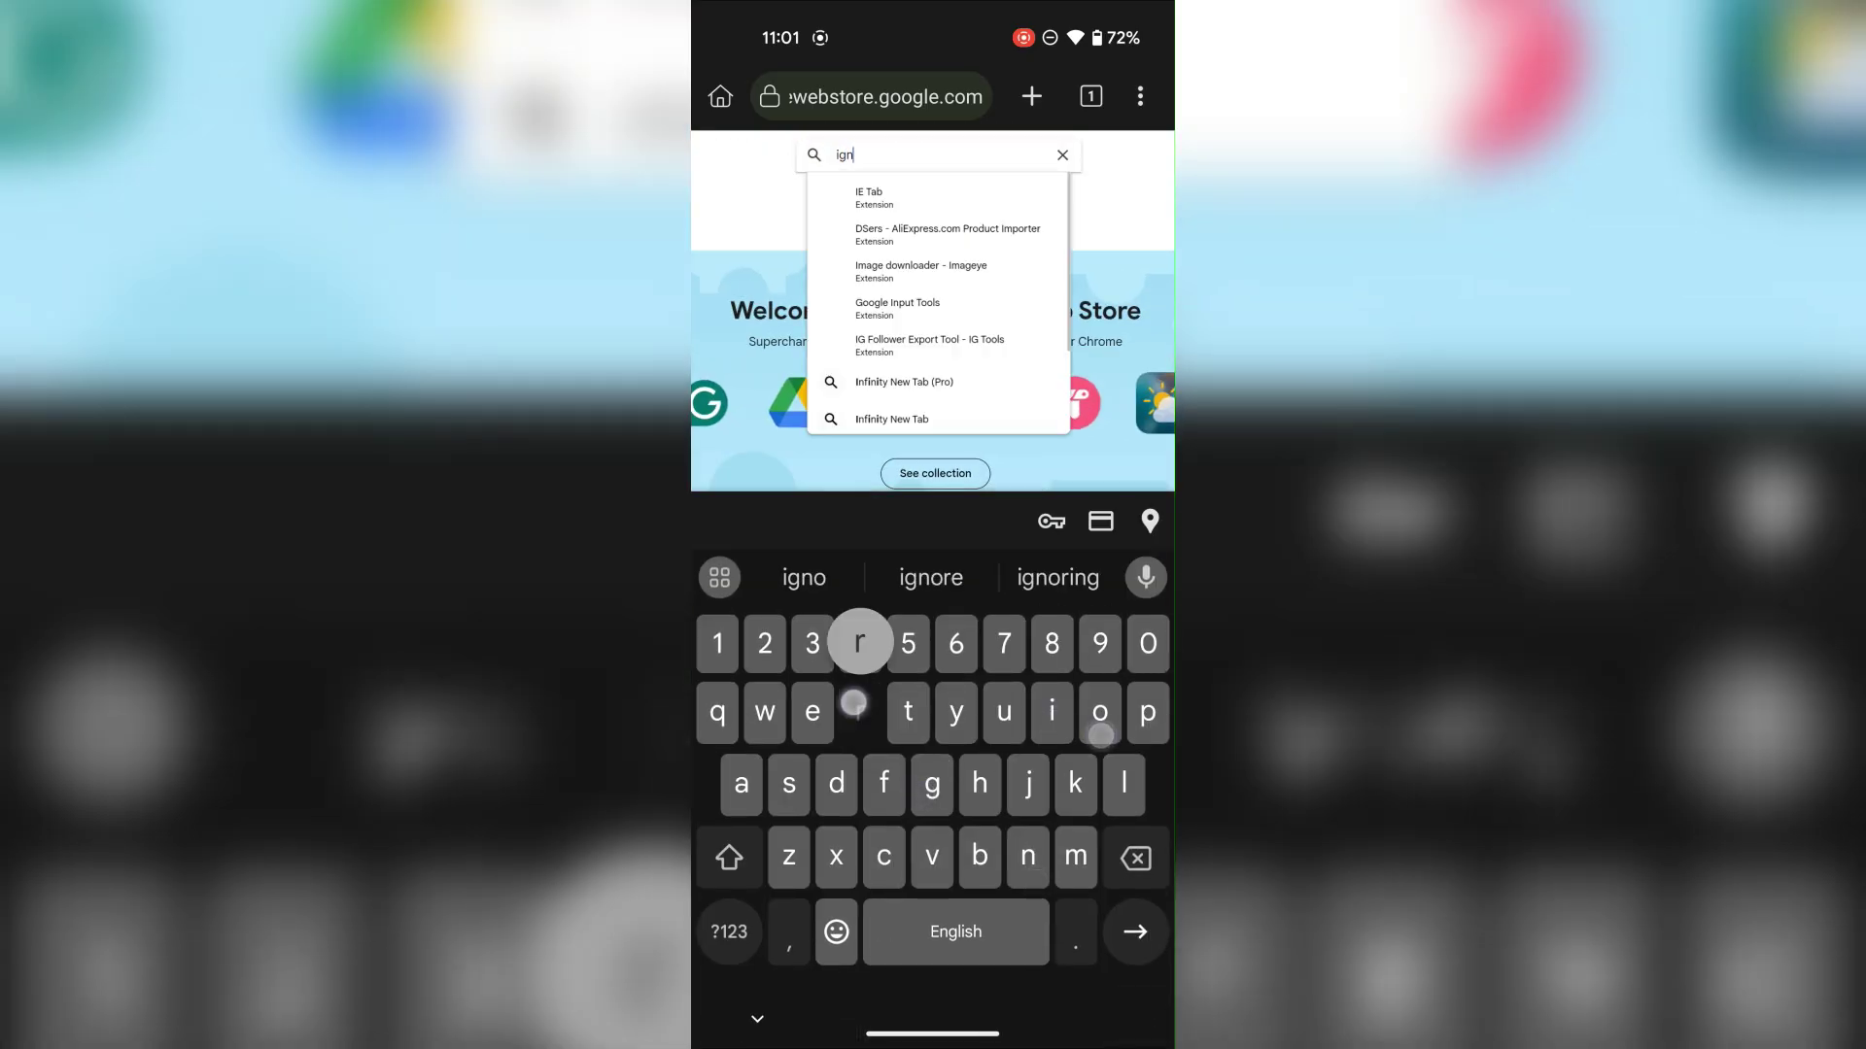
Add the Ignore X-Frame headers extension to the browser.
left_click(981, 196)
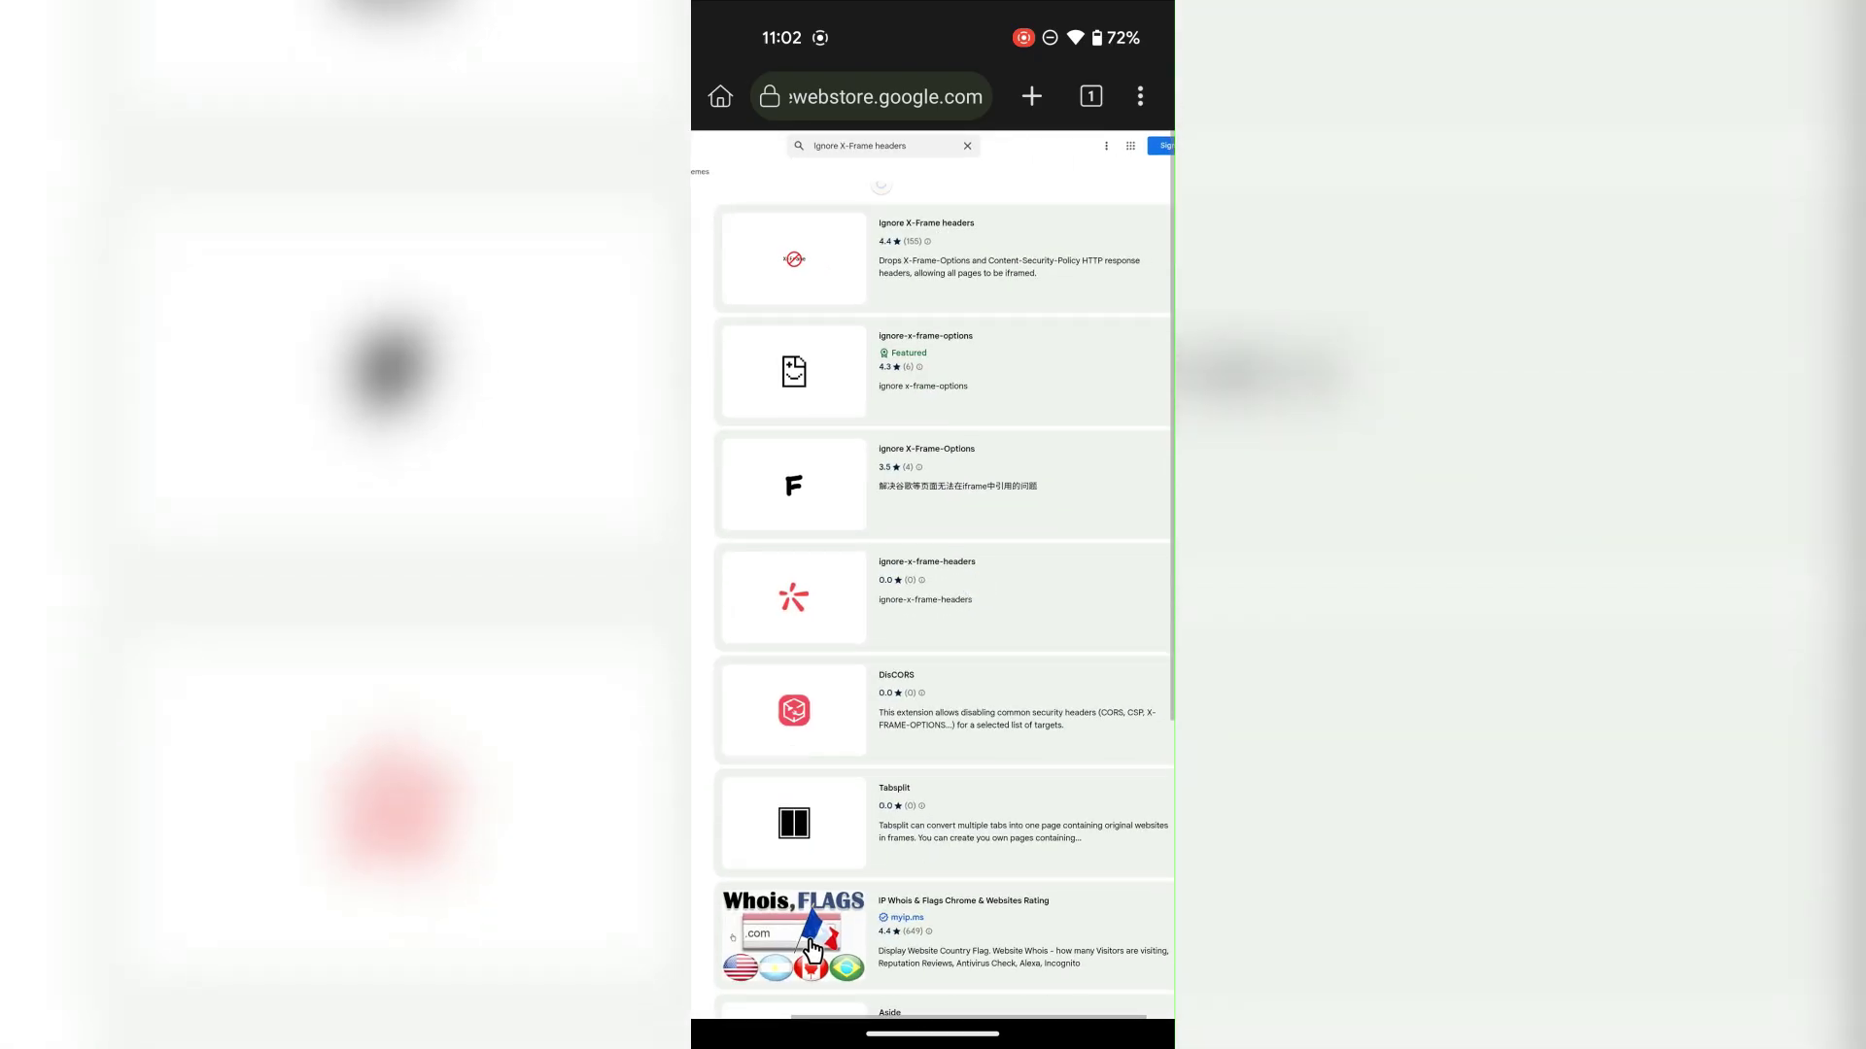
left_click(940, 255)
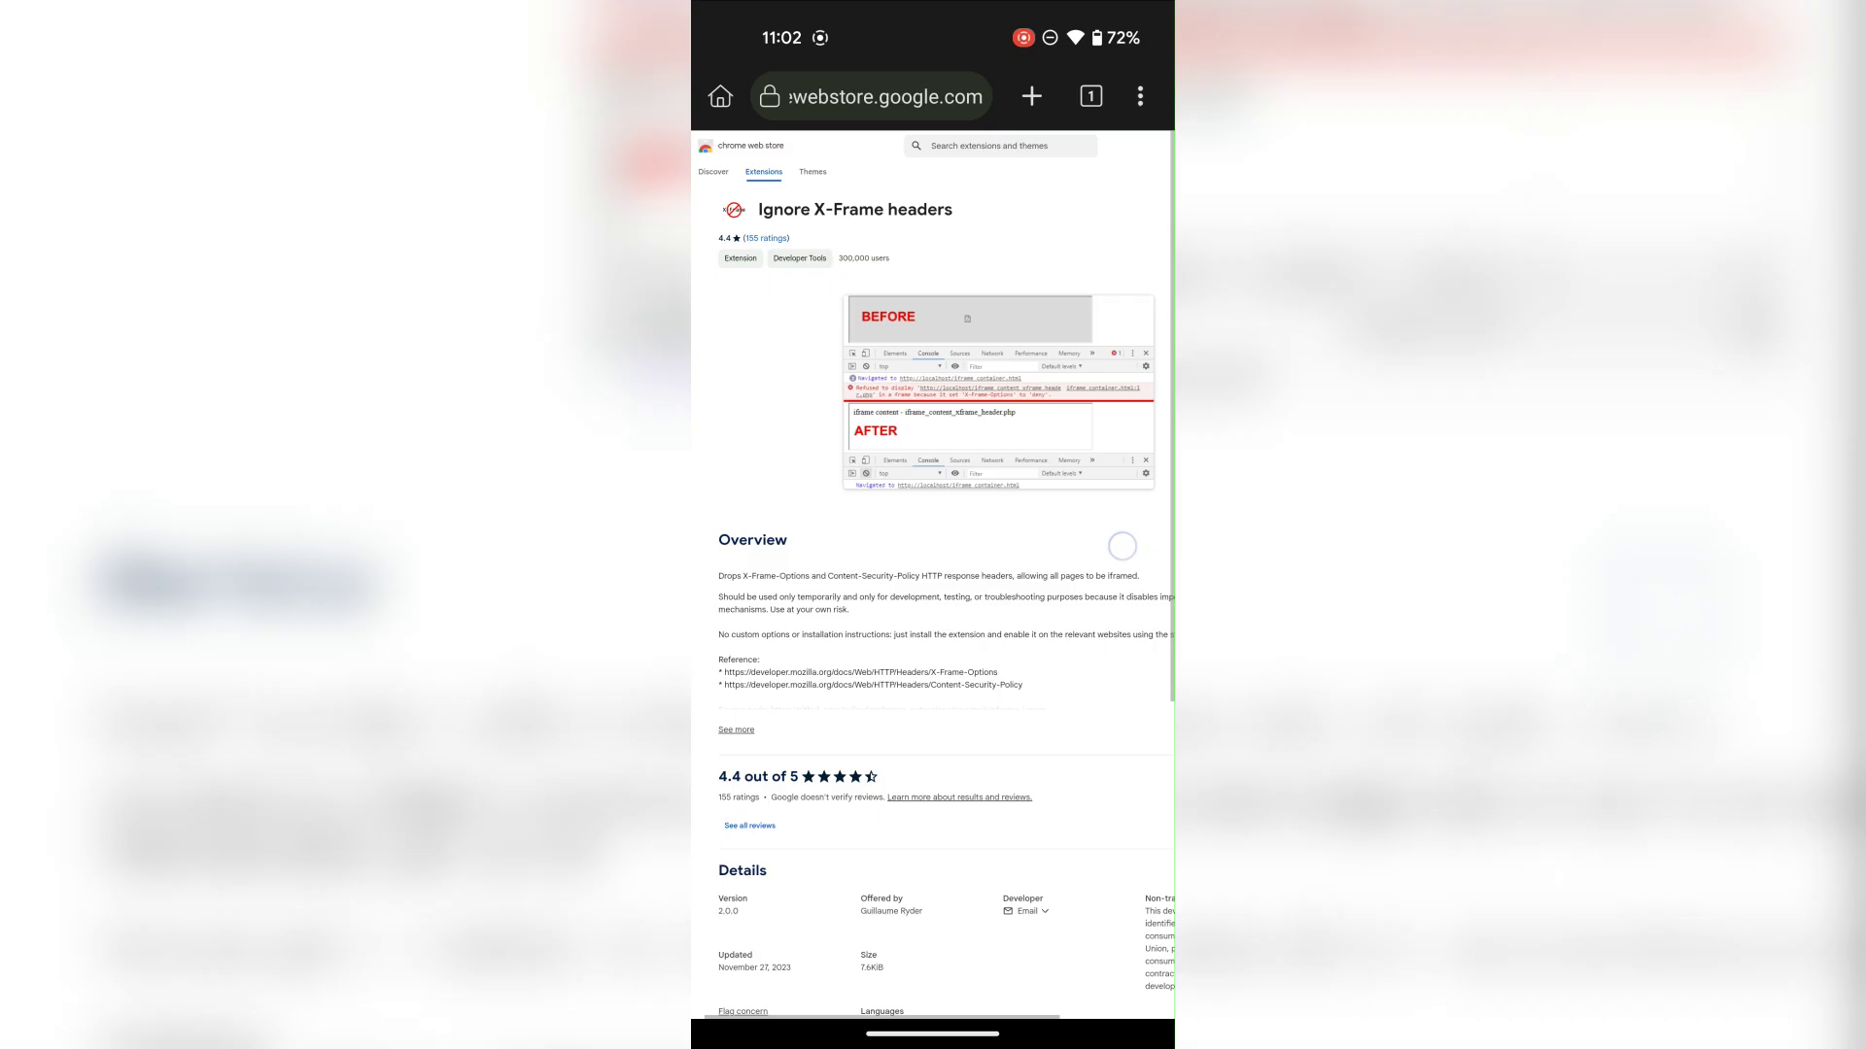
left_click(1099, 210)
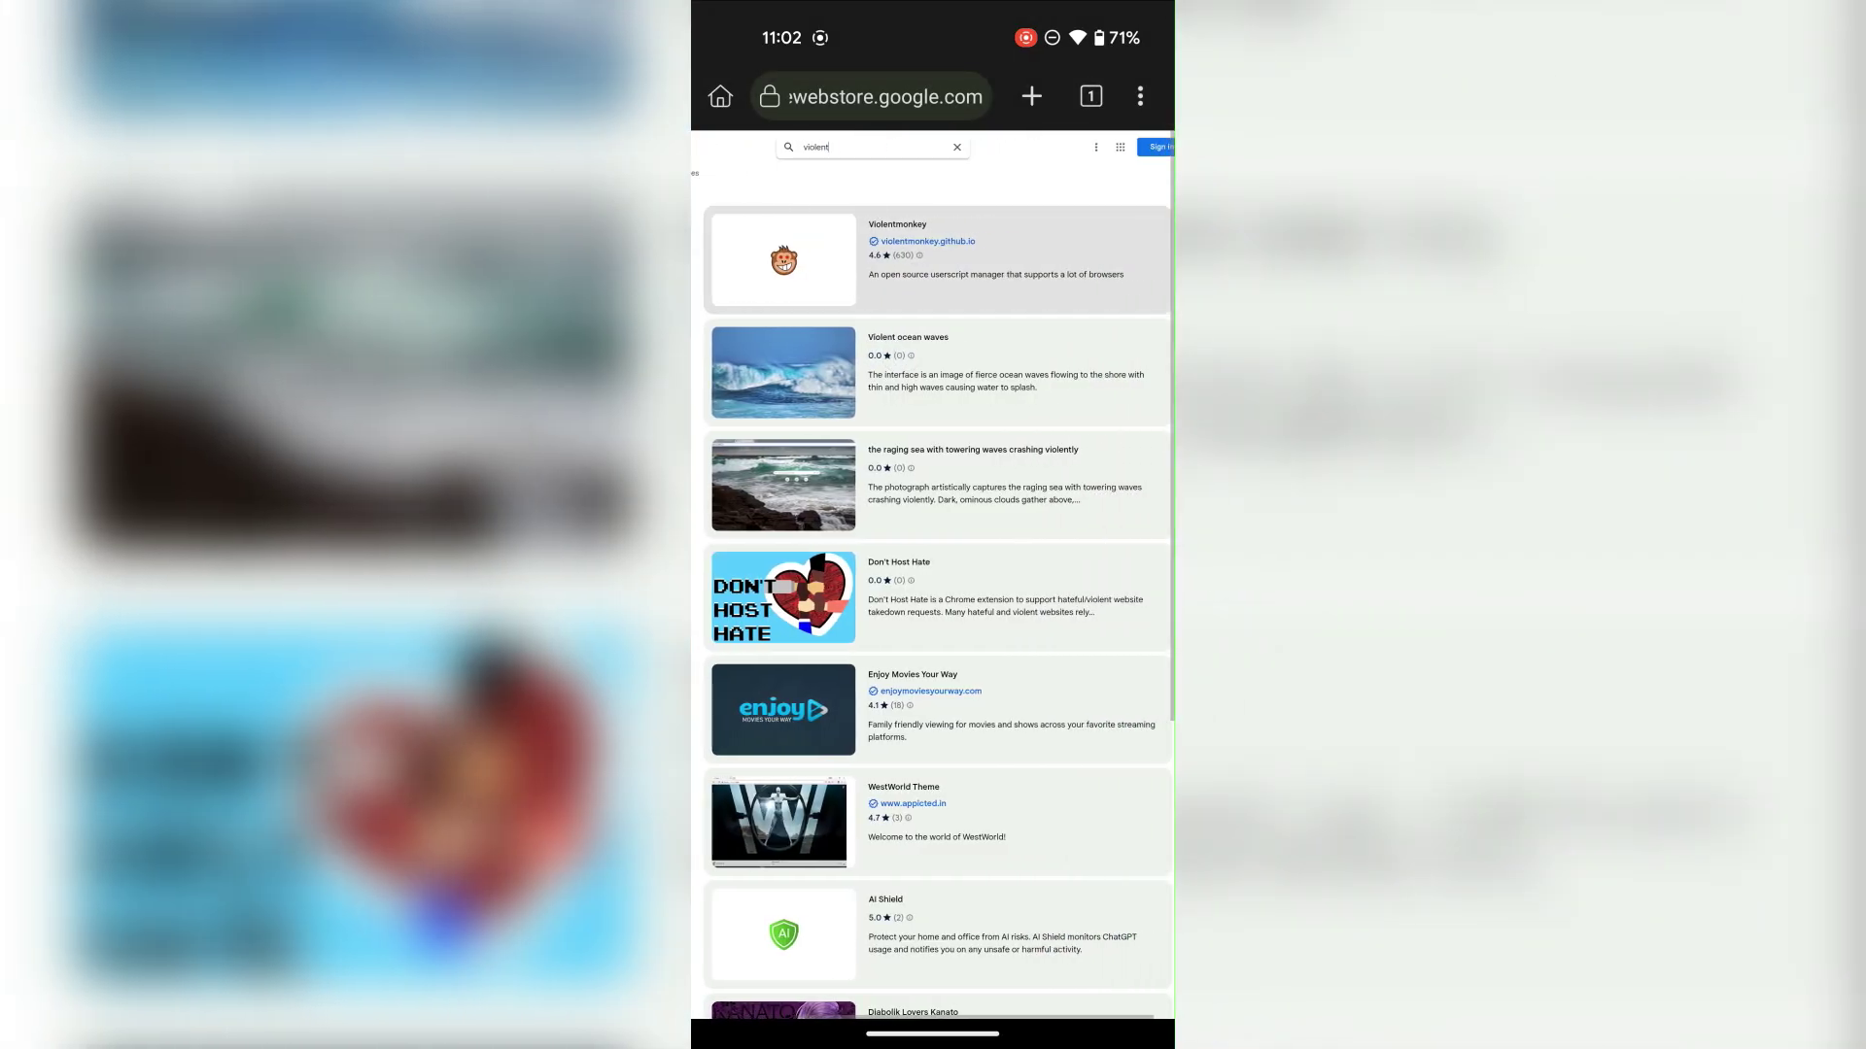
Search for Violentmonkey BETA and confirm adding it to the browser.
left_click(816, 147)
left_click(827, 170)
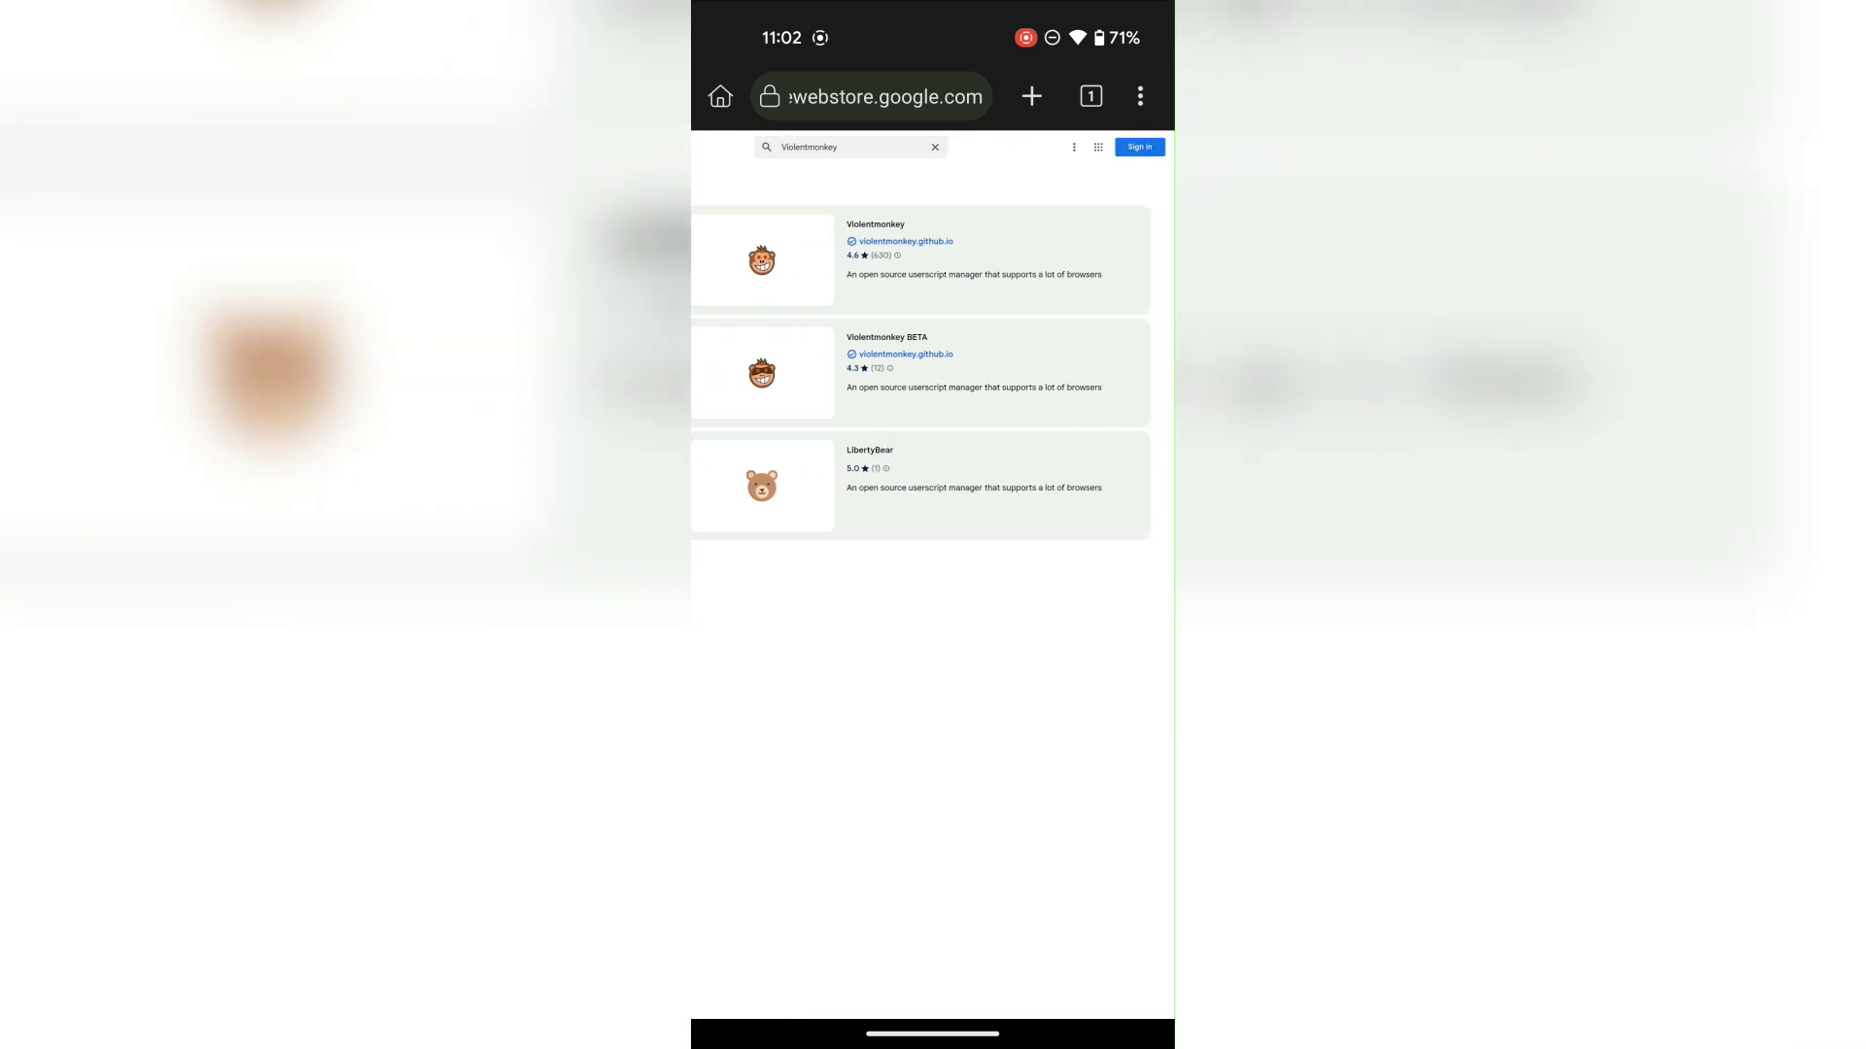
left_click(971, 374)
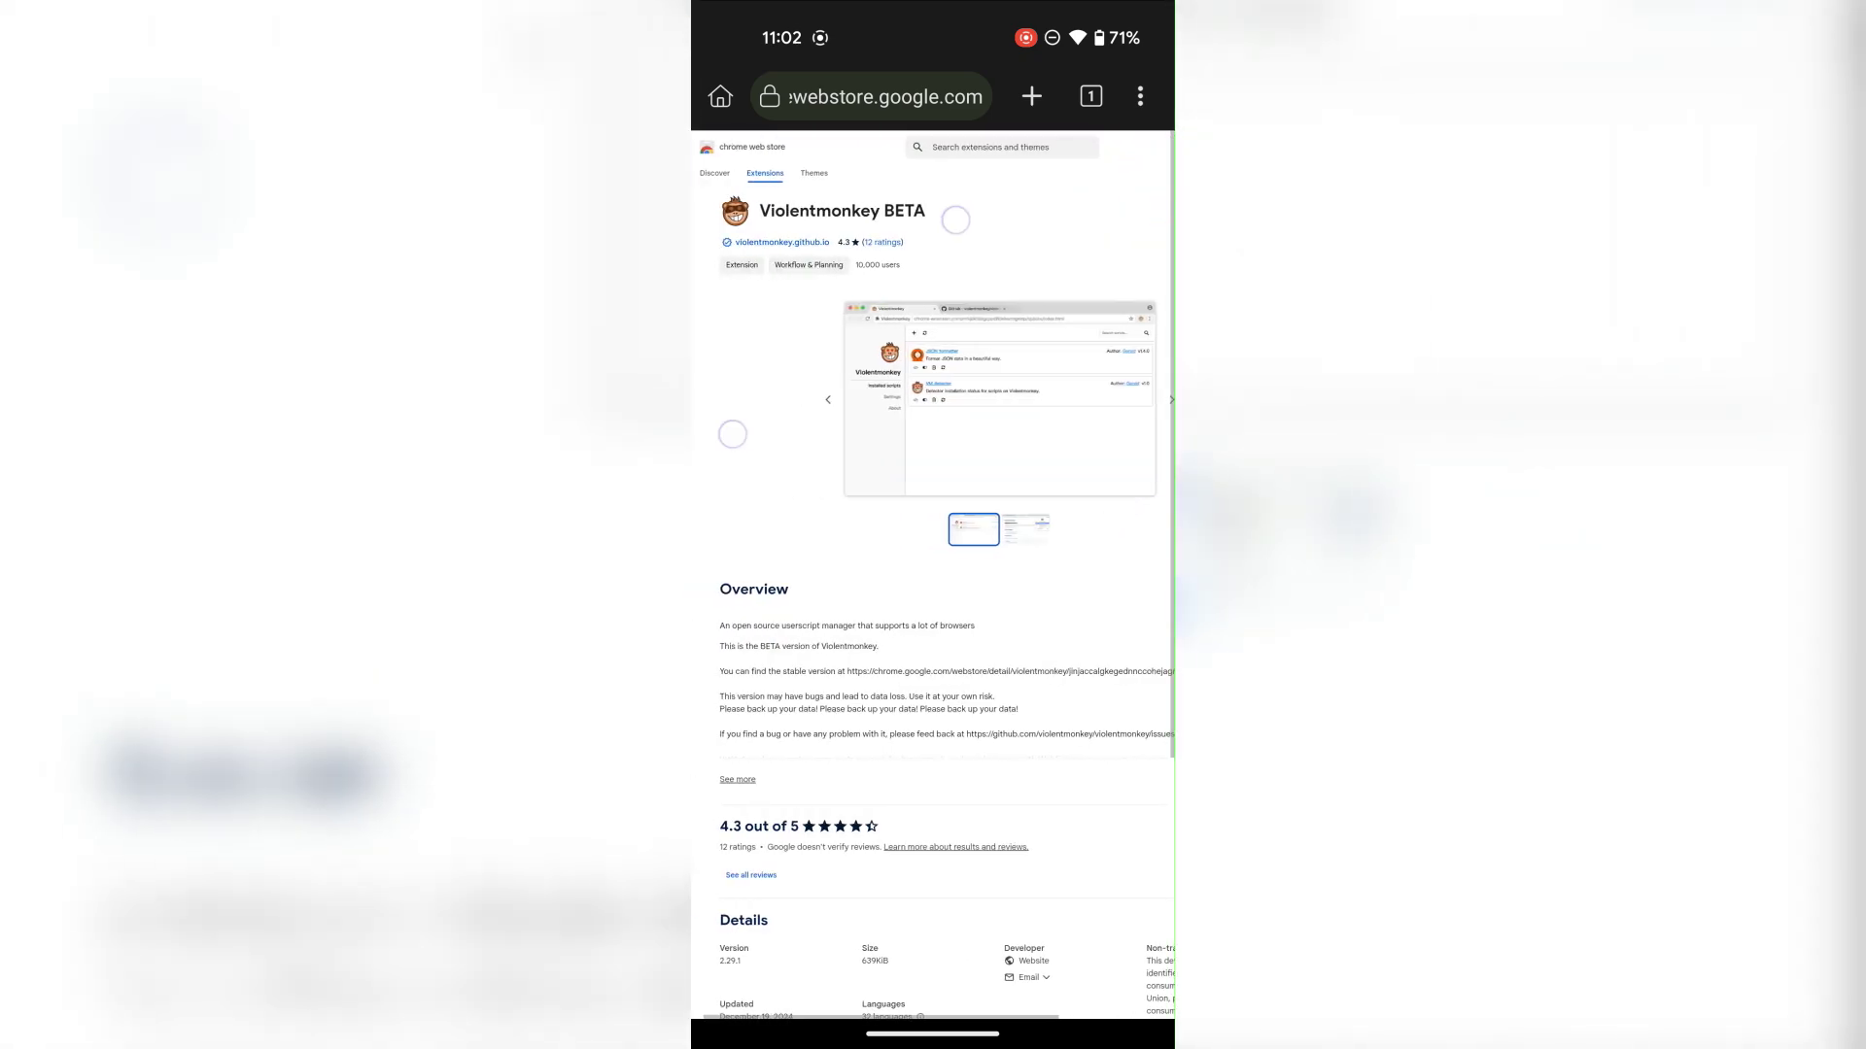
scroll(843, 327, "down", 3)
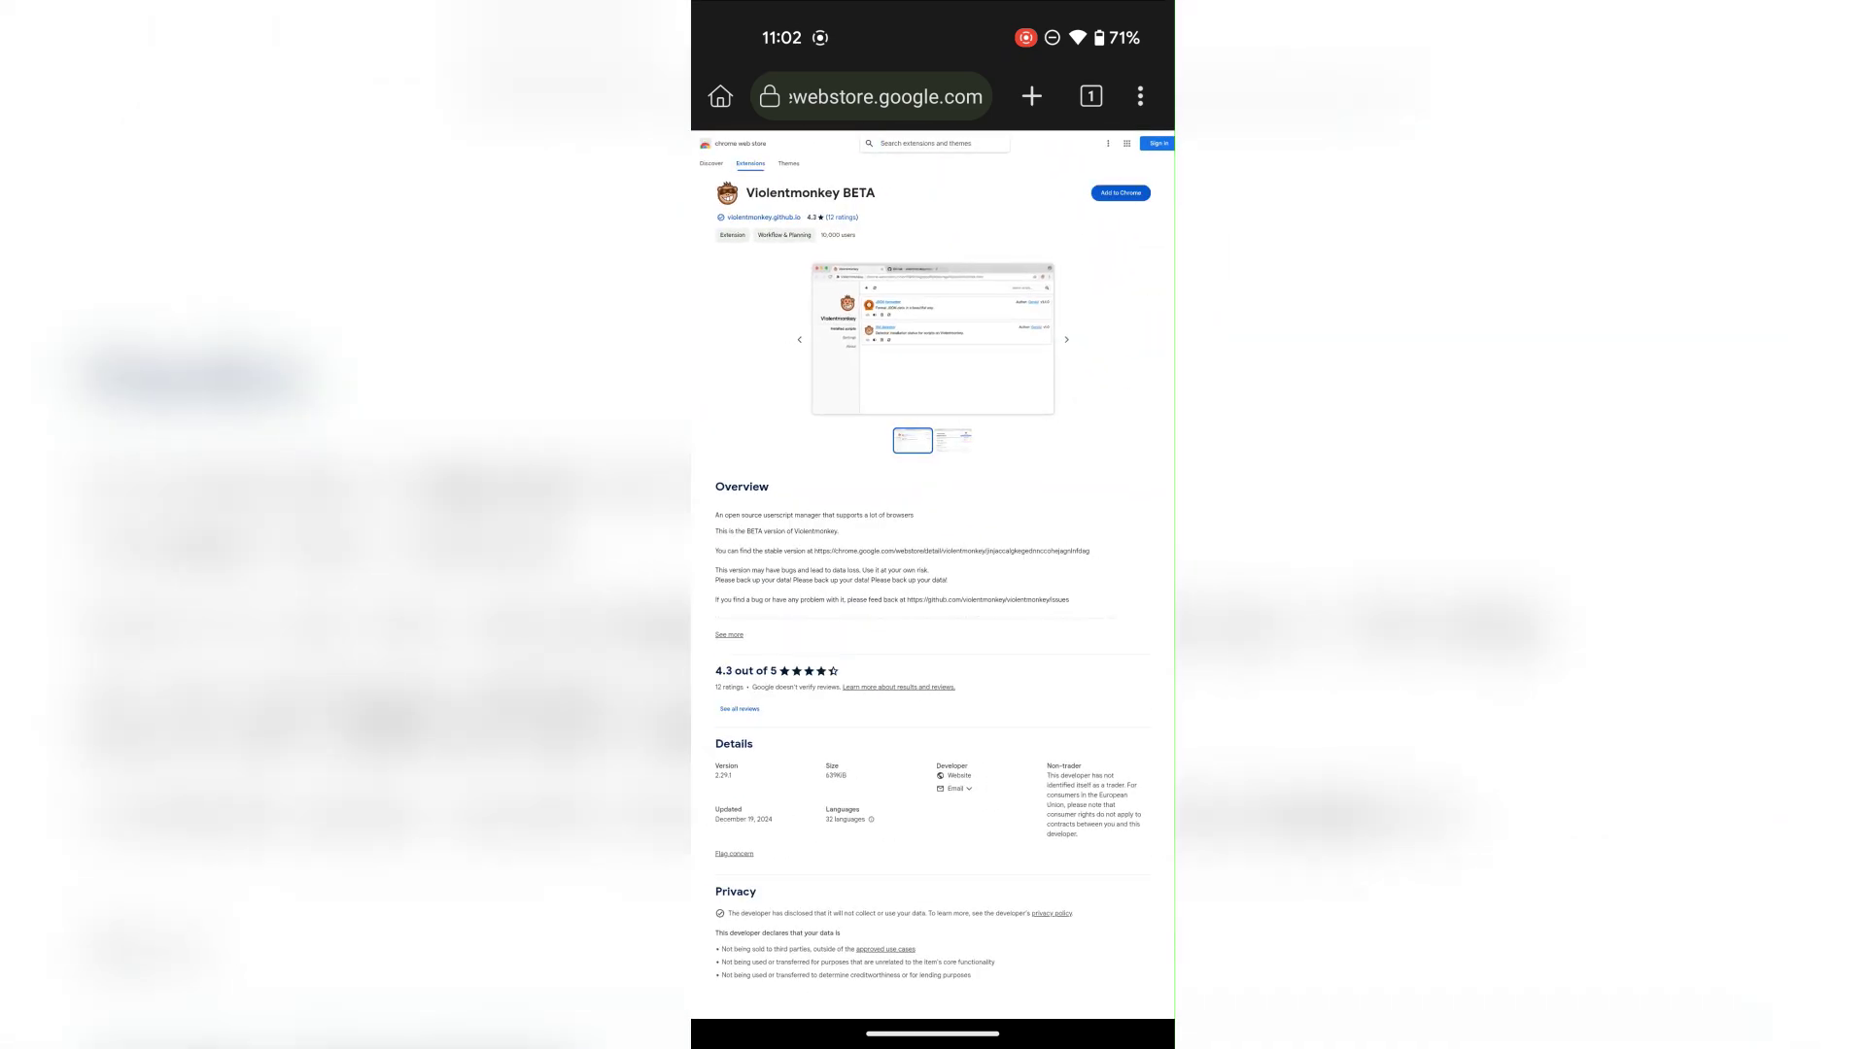
left_click(1121, 192)
left_click(1104, 804)
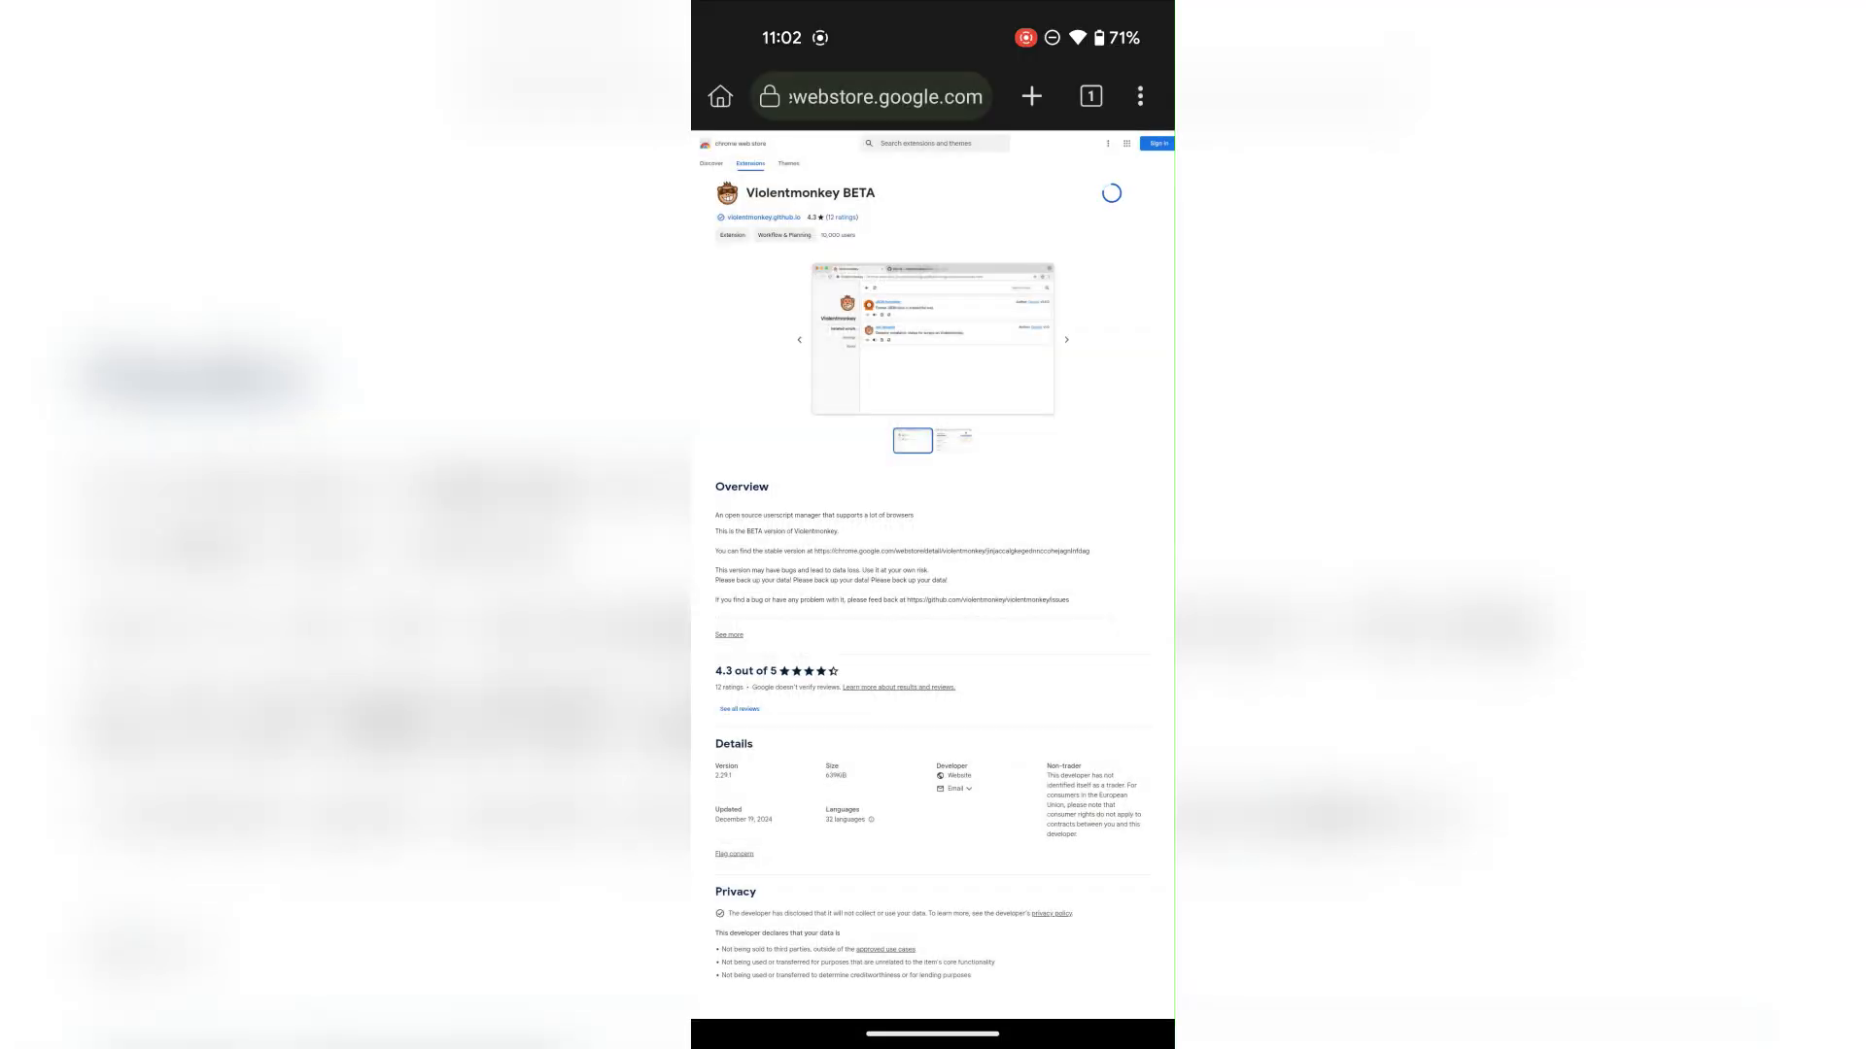
Scroll the Telegram channel to view the BlumSantaUPDATE.zip autoclicker post.
scroll(1068, 512, "up", 10)
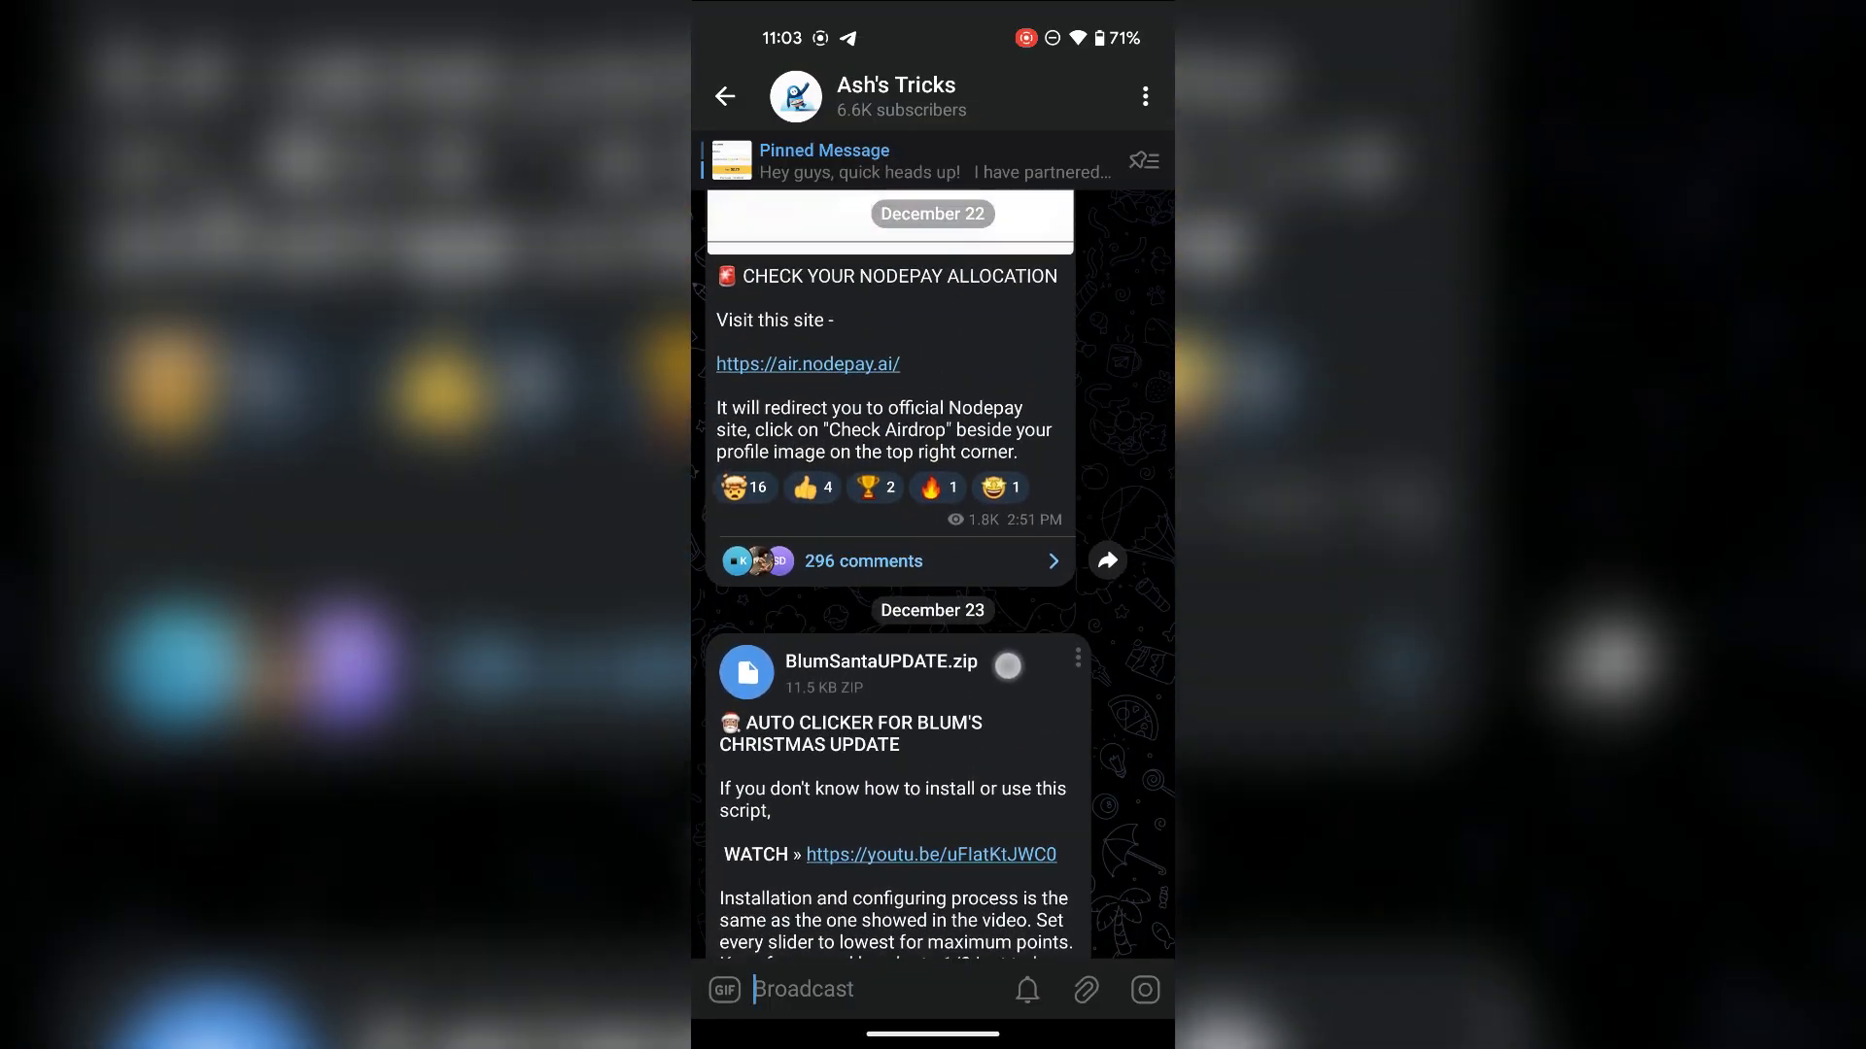
scroll(1067, 512, "down", 3)
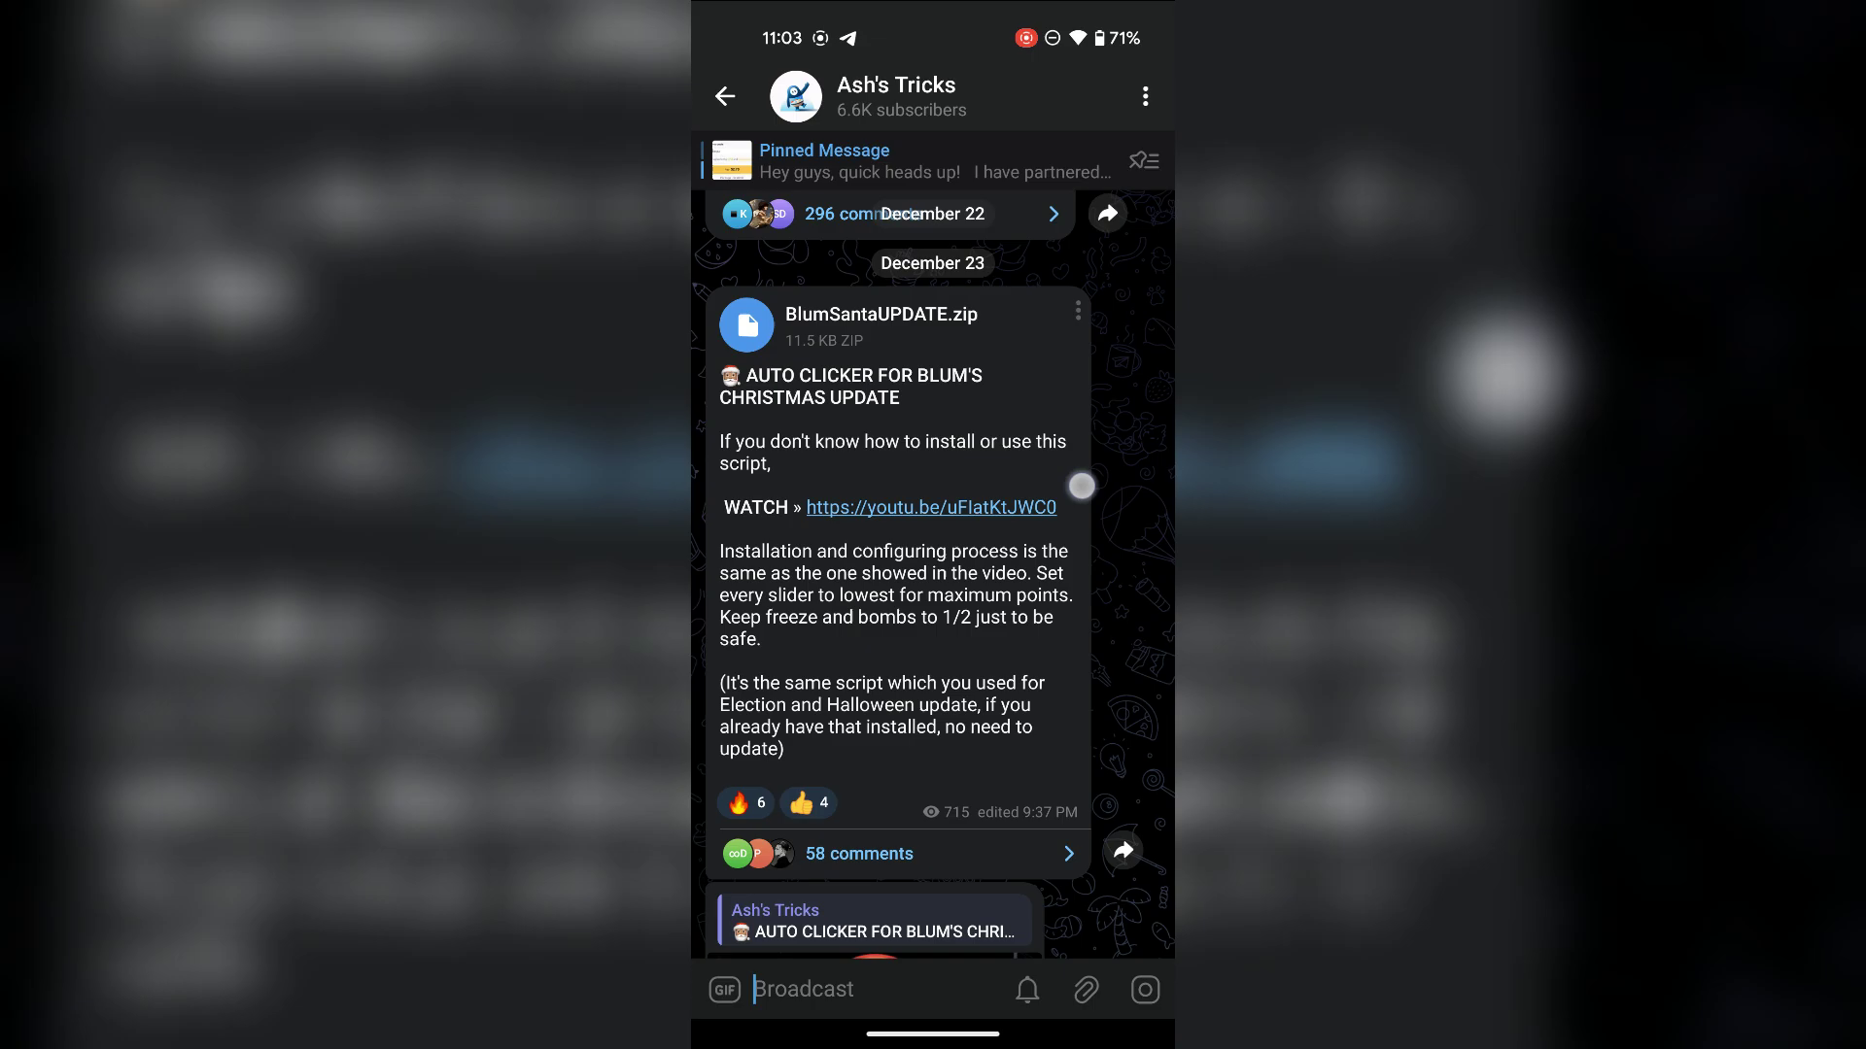
scroll(1080, 491, "up", 1)
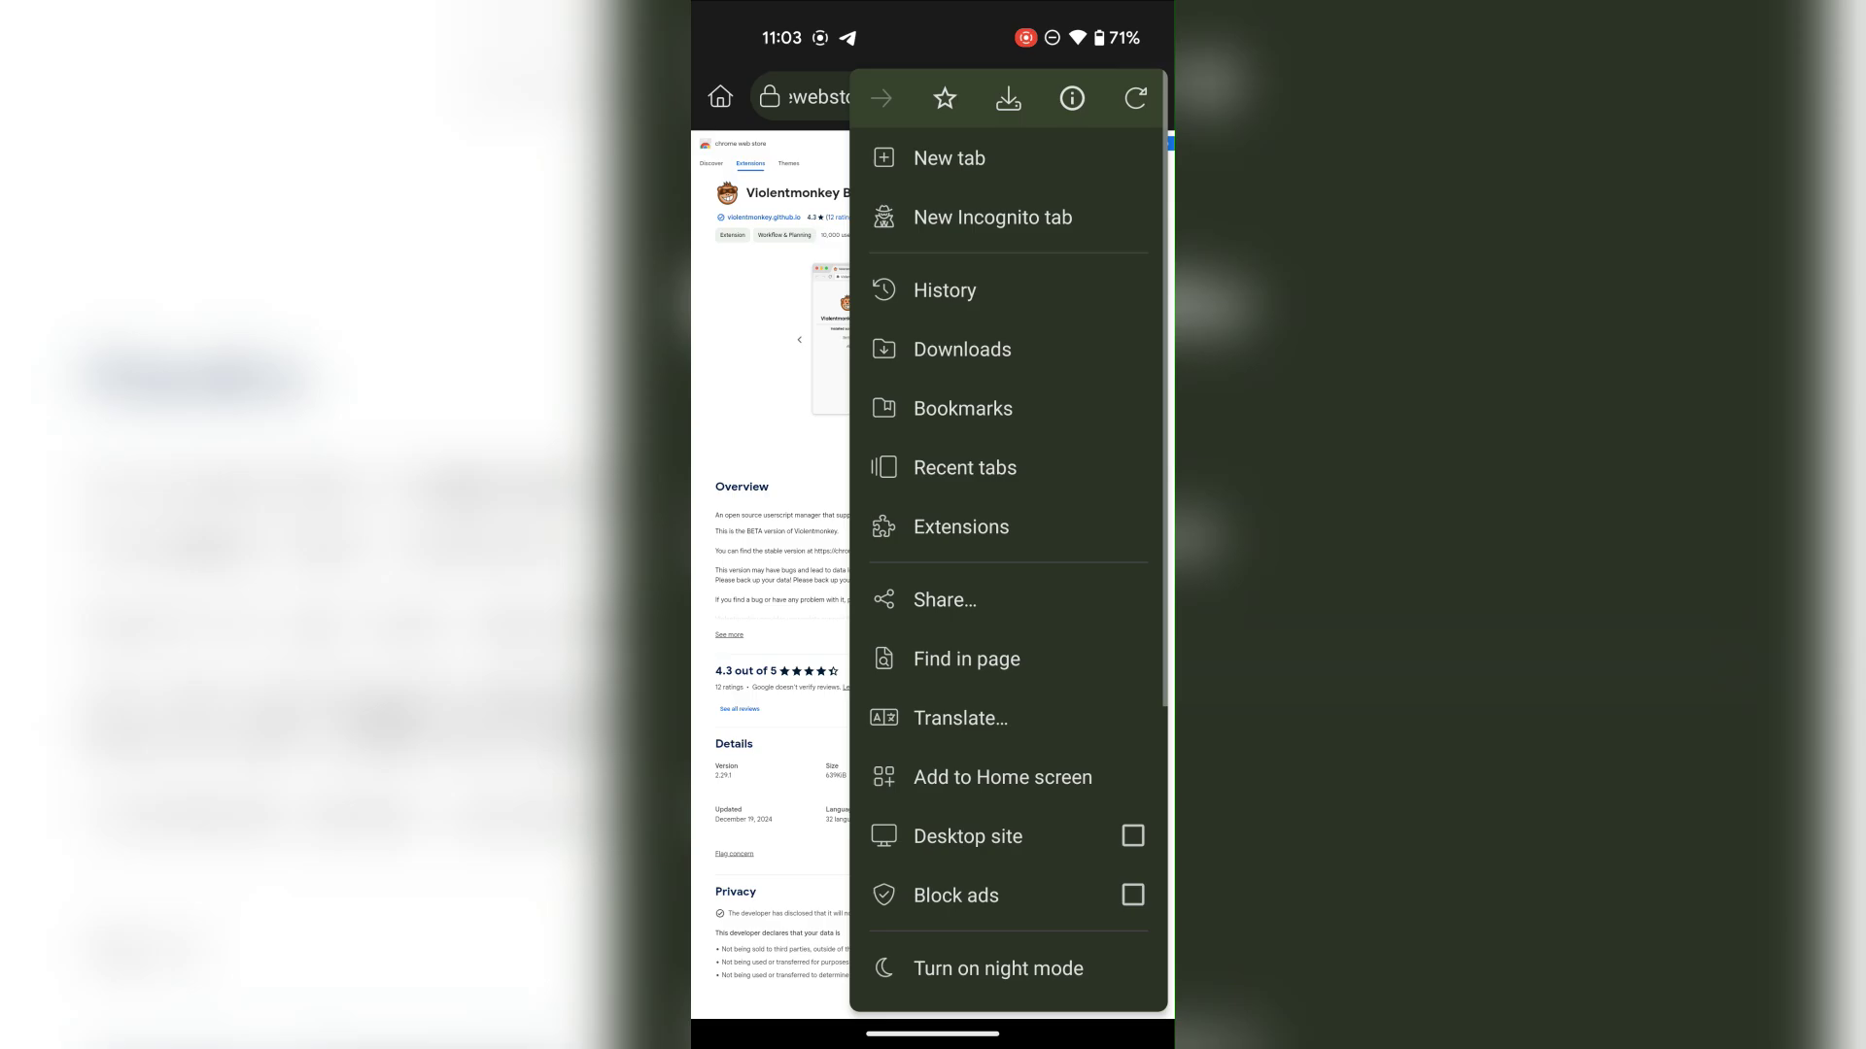
Open the Violentmonkey settings page.
scroll(1117, 545, "down", 5)
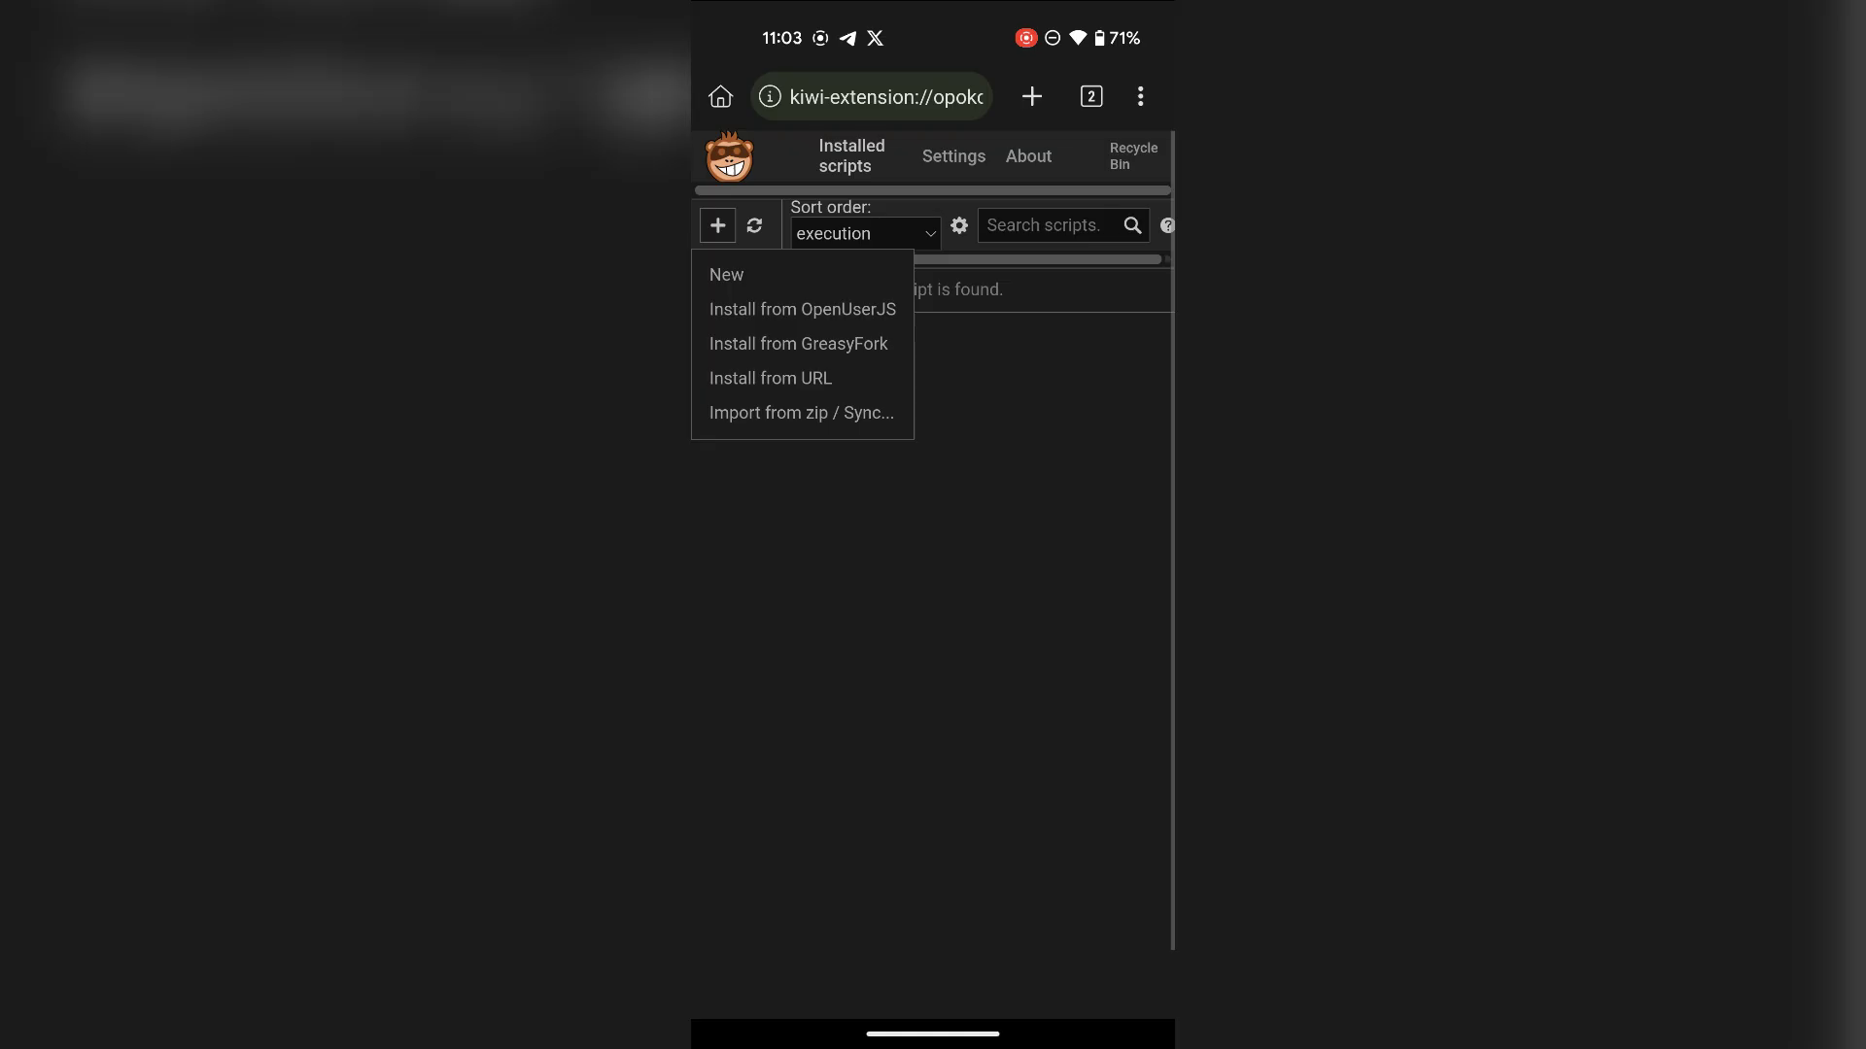
scroll(904, 622, "up", 2)
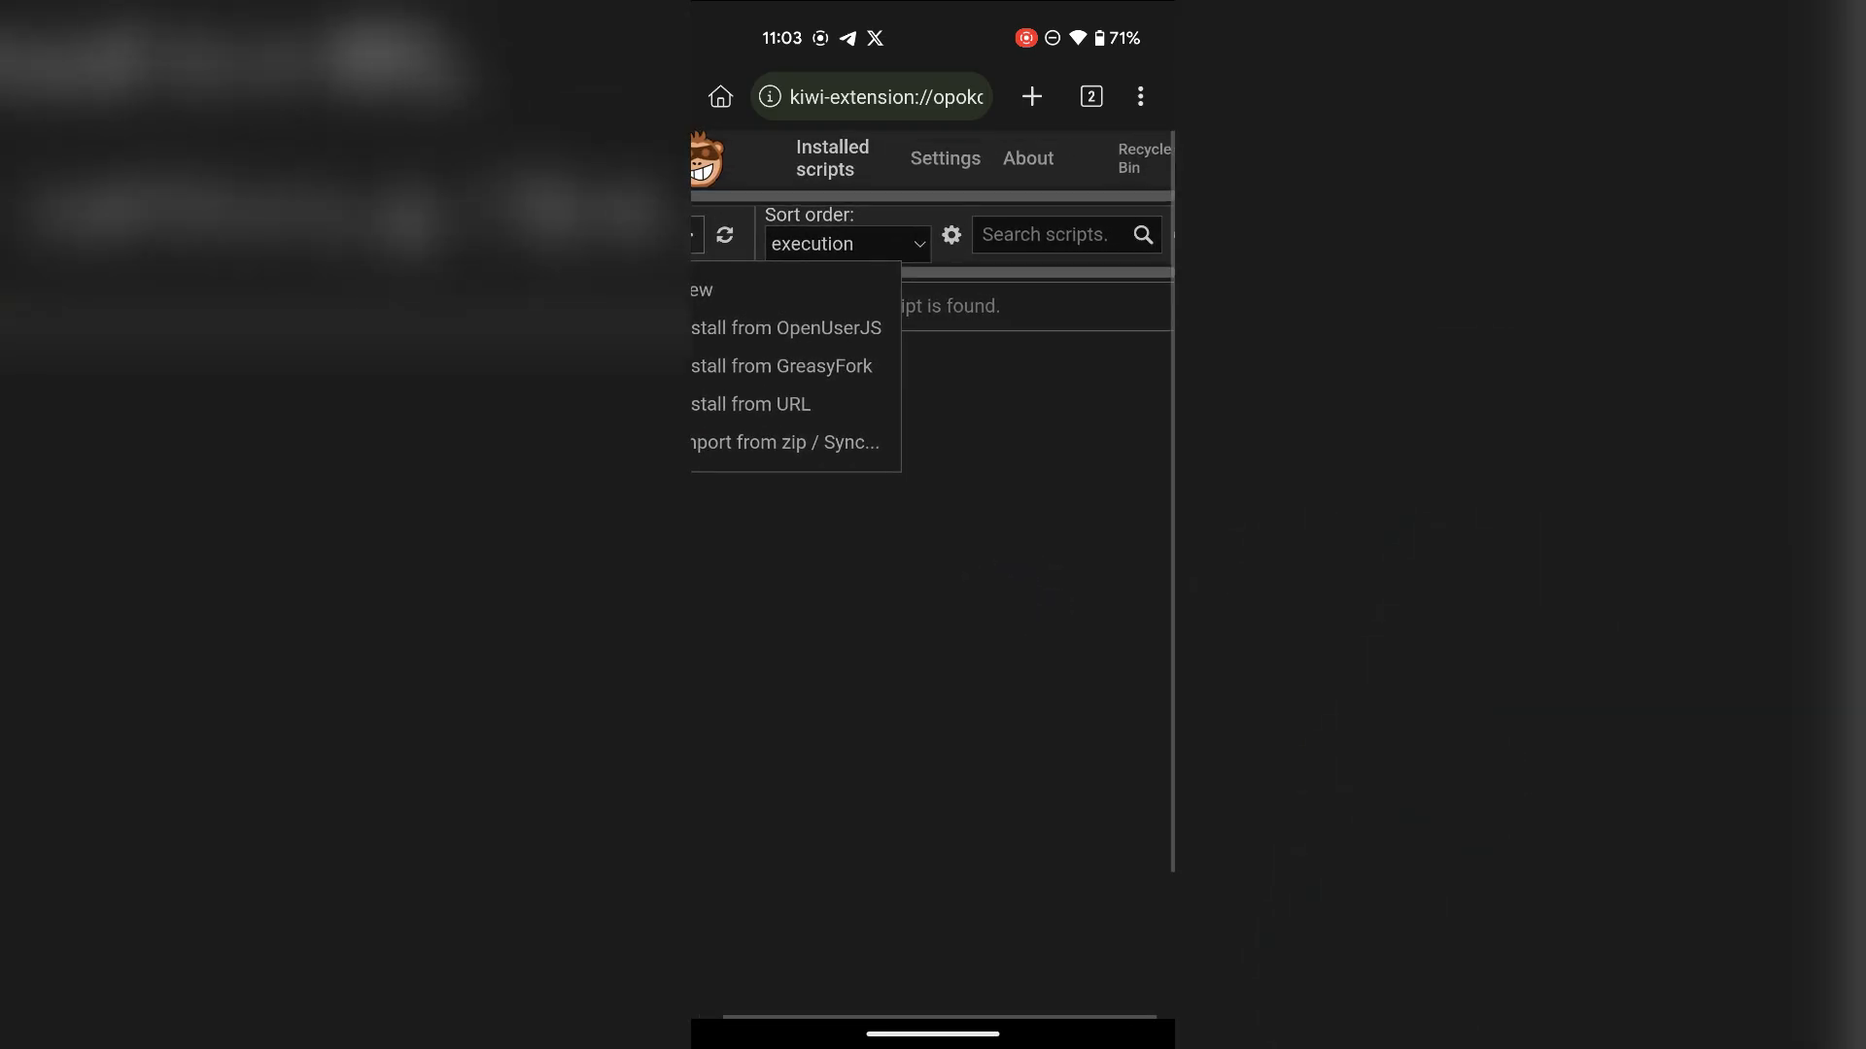
left_click(944, 157)
scroll(1066, 609, "up", 2)
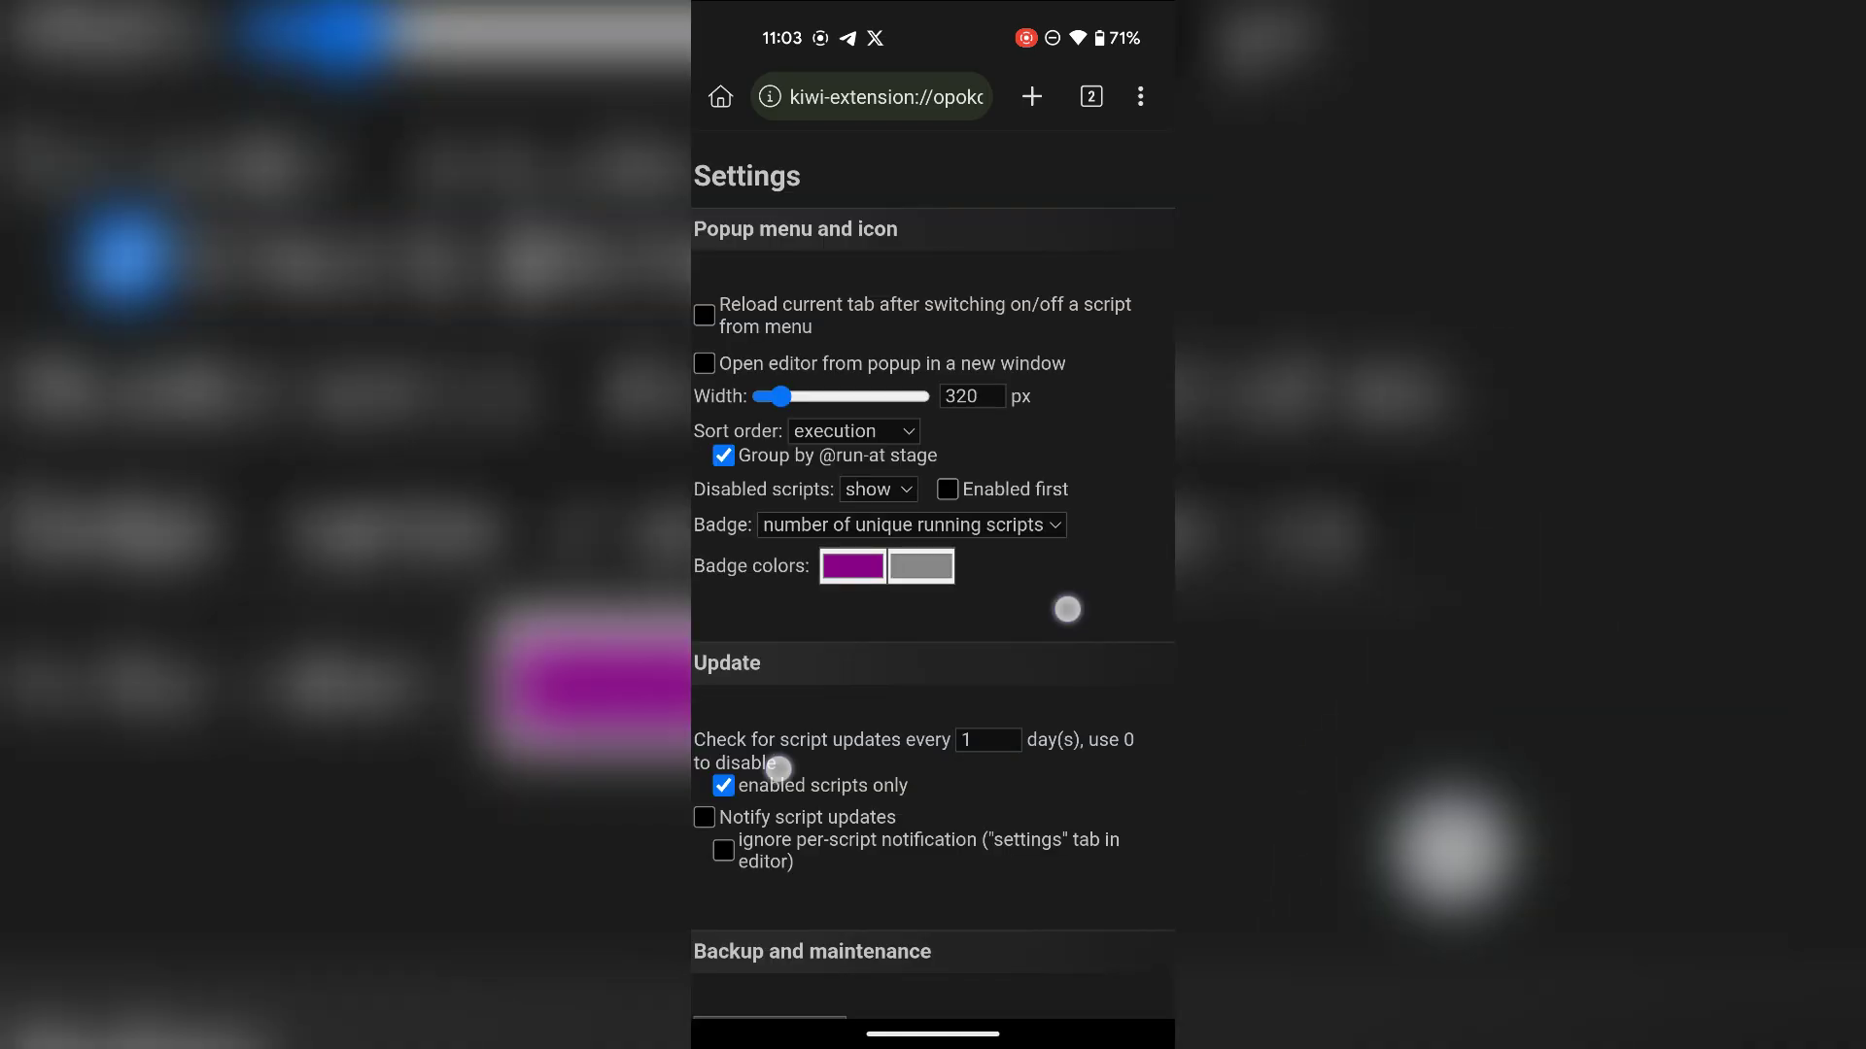
scroll(1069, 537, "down", 6)
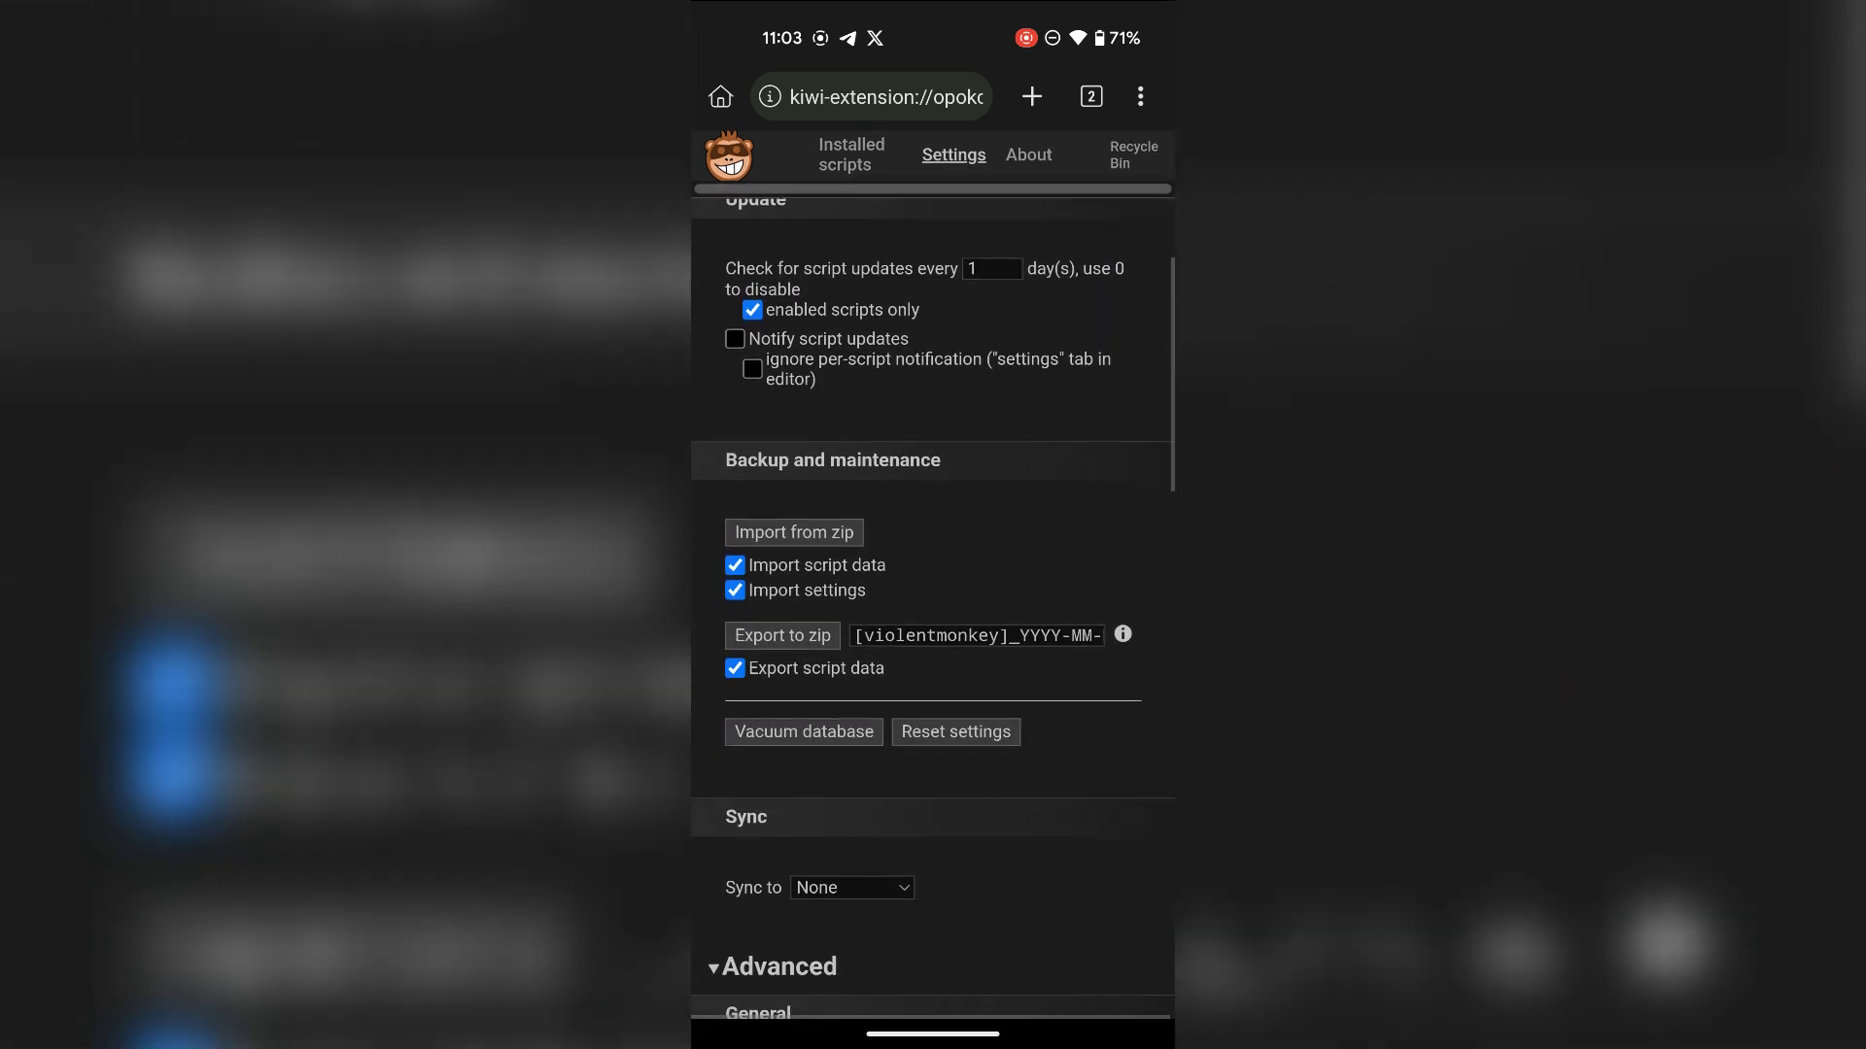
scroll(933, 622, "up", 1)
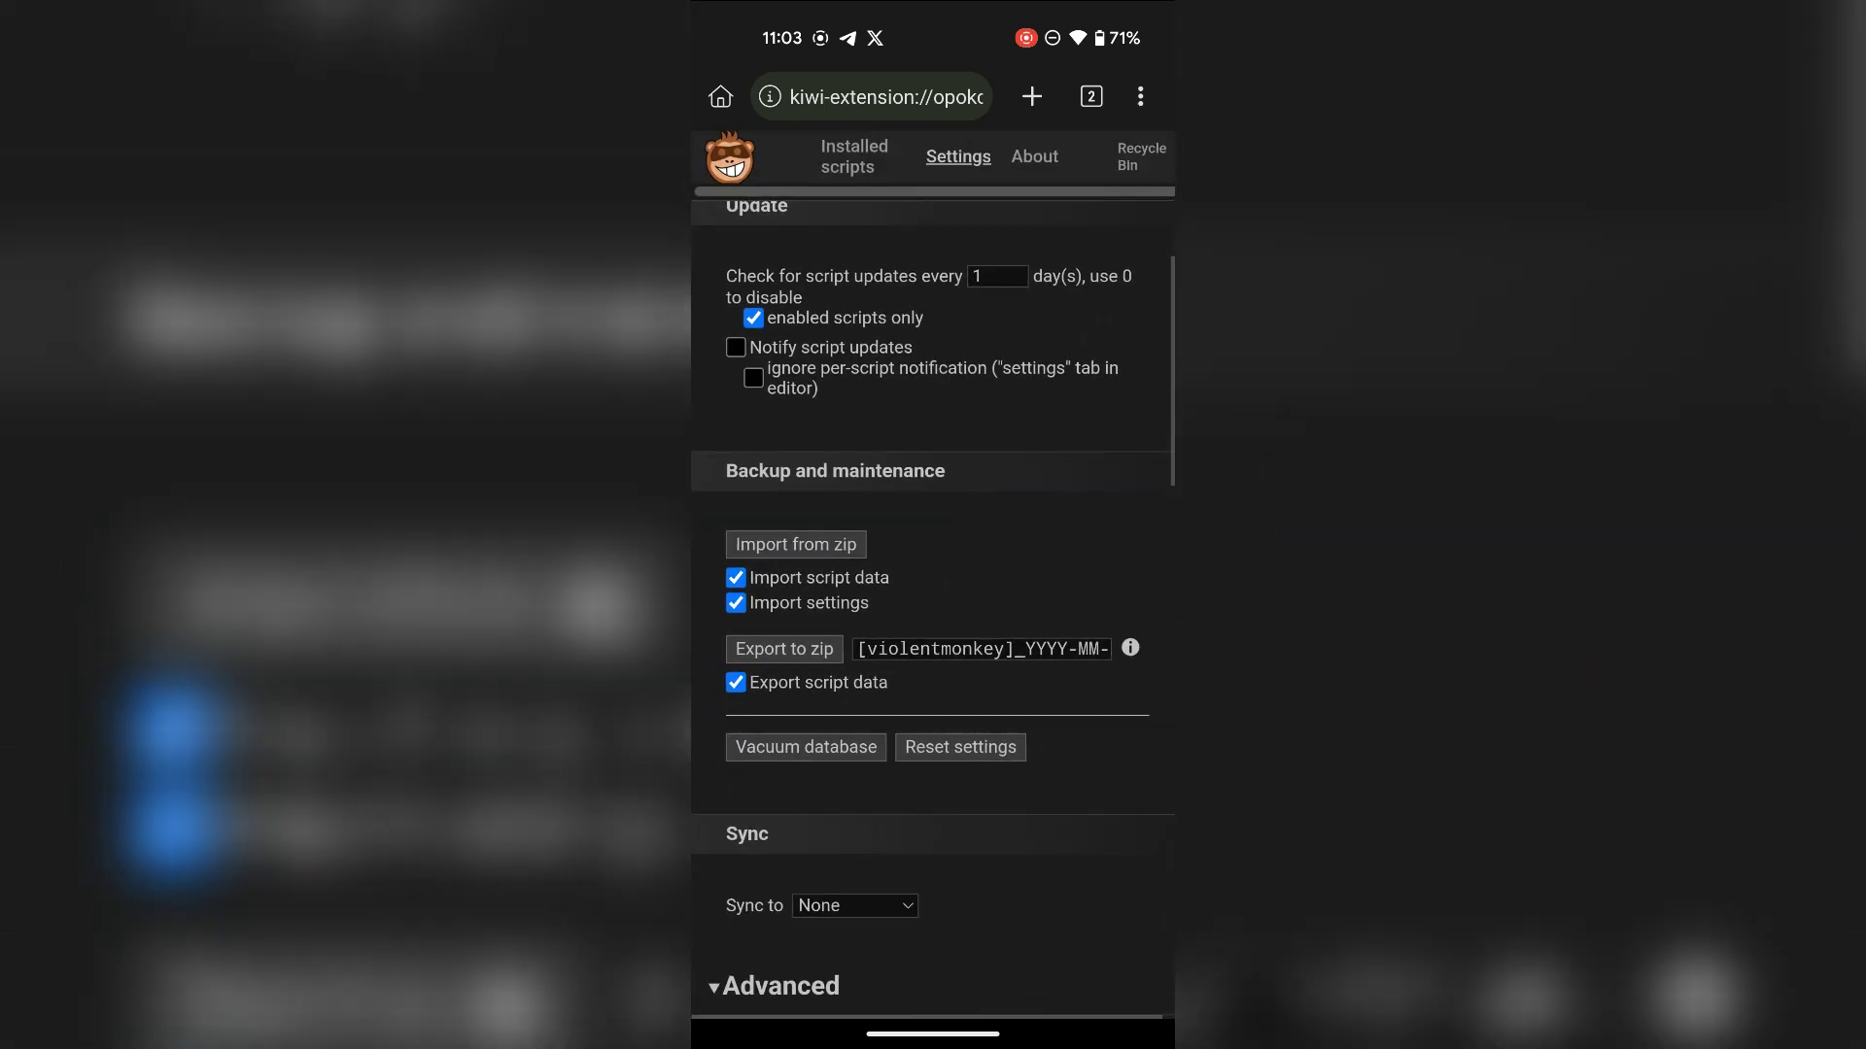
Import BlumSantaUPDATE.zip, check the installed scripts, and begin entering the Telegram Web address.
left_click(796, 544)
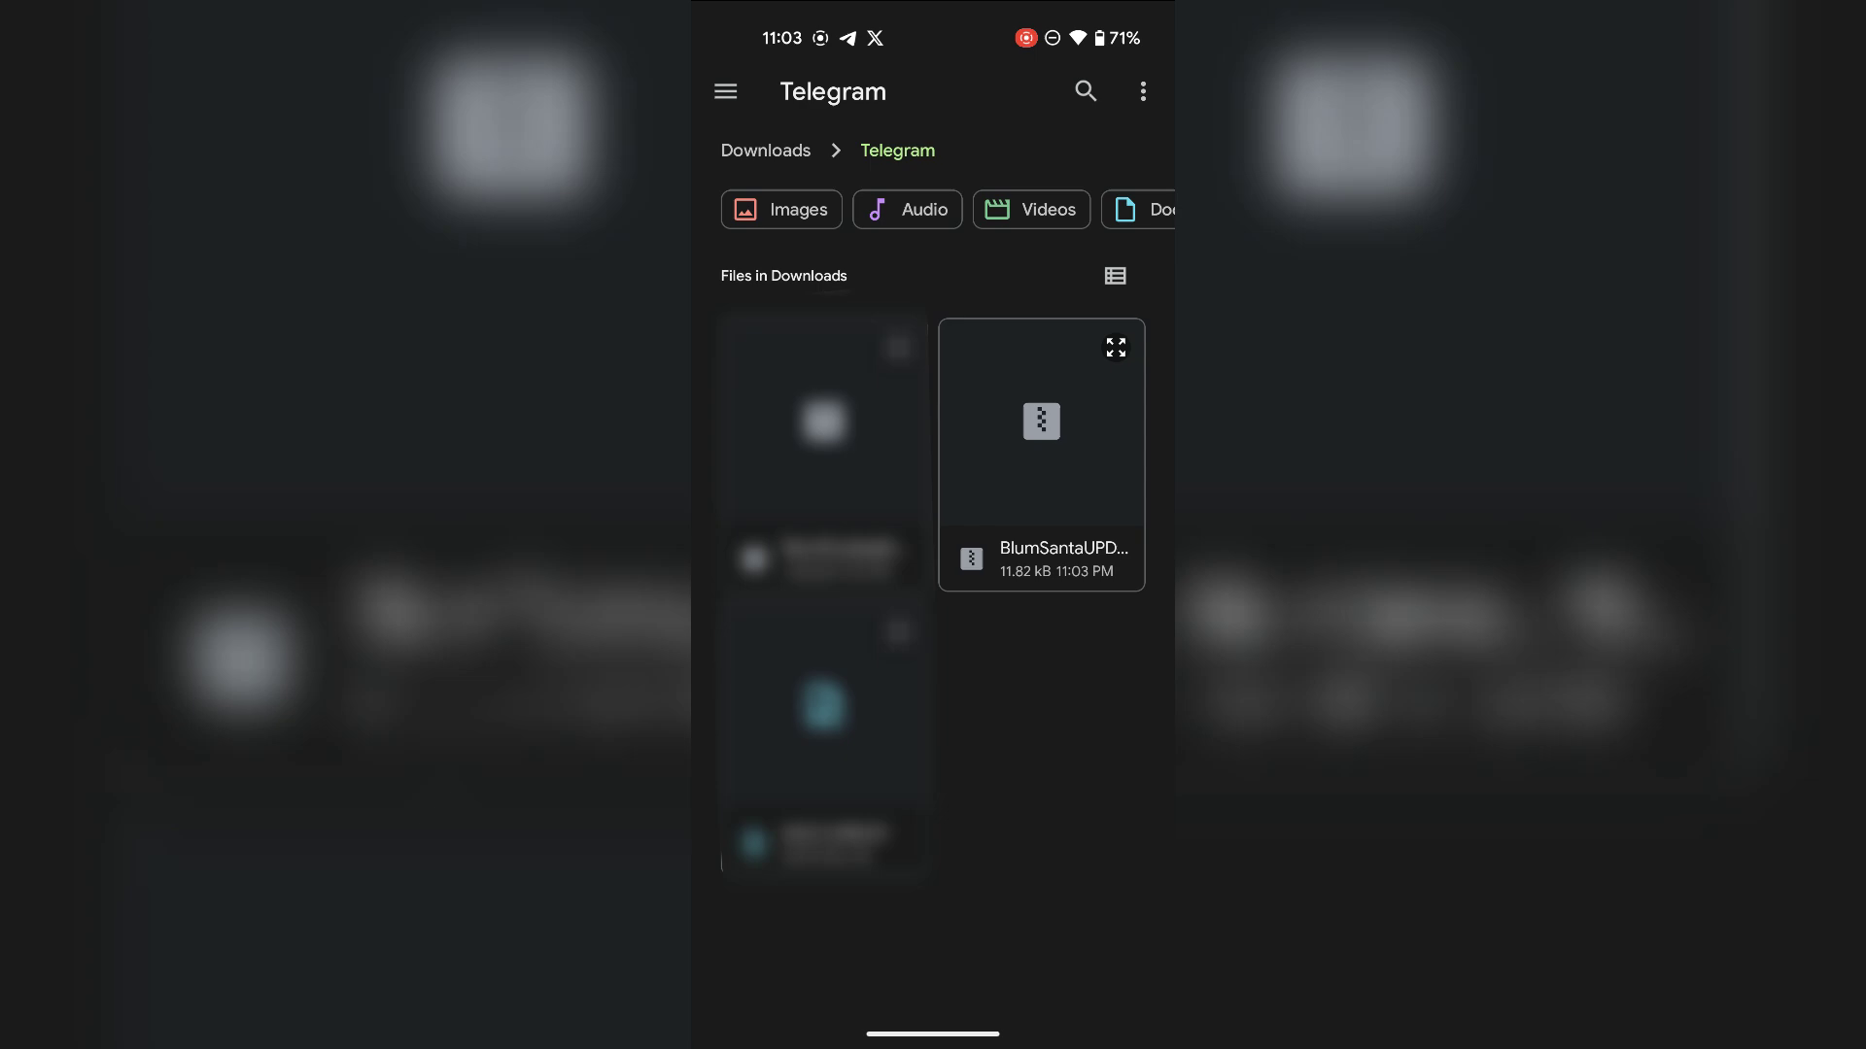
left_click(1040, 453)
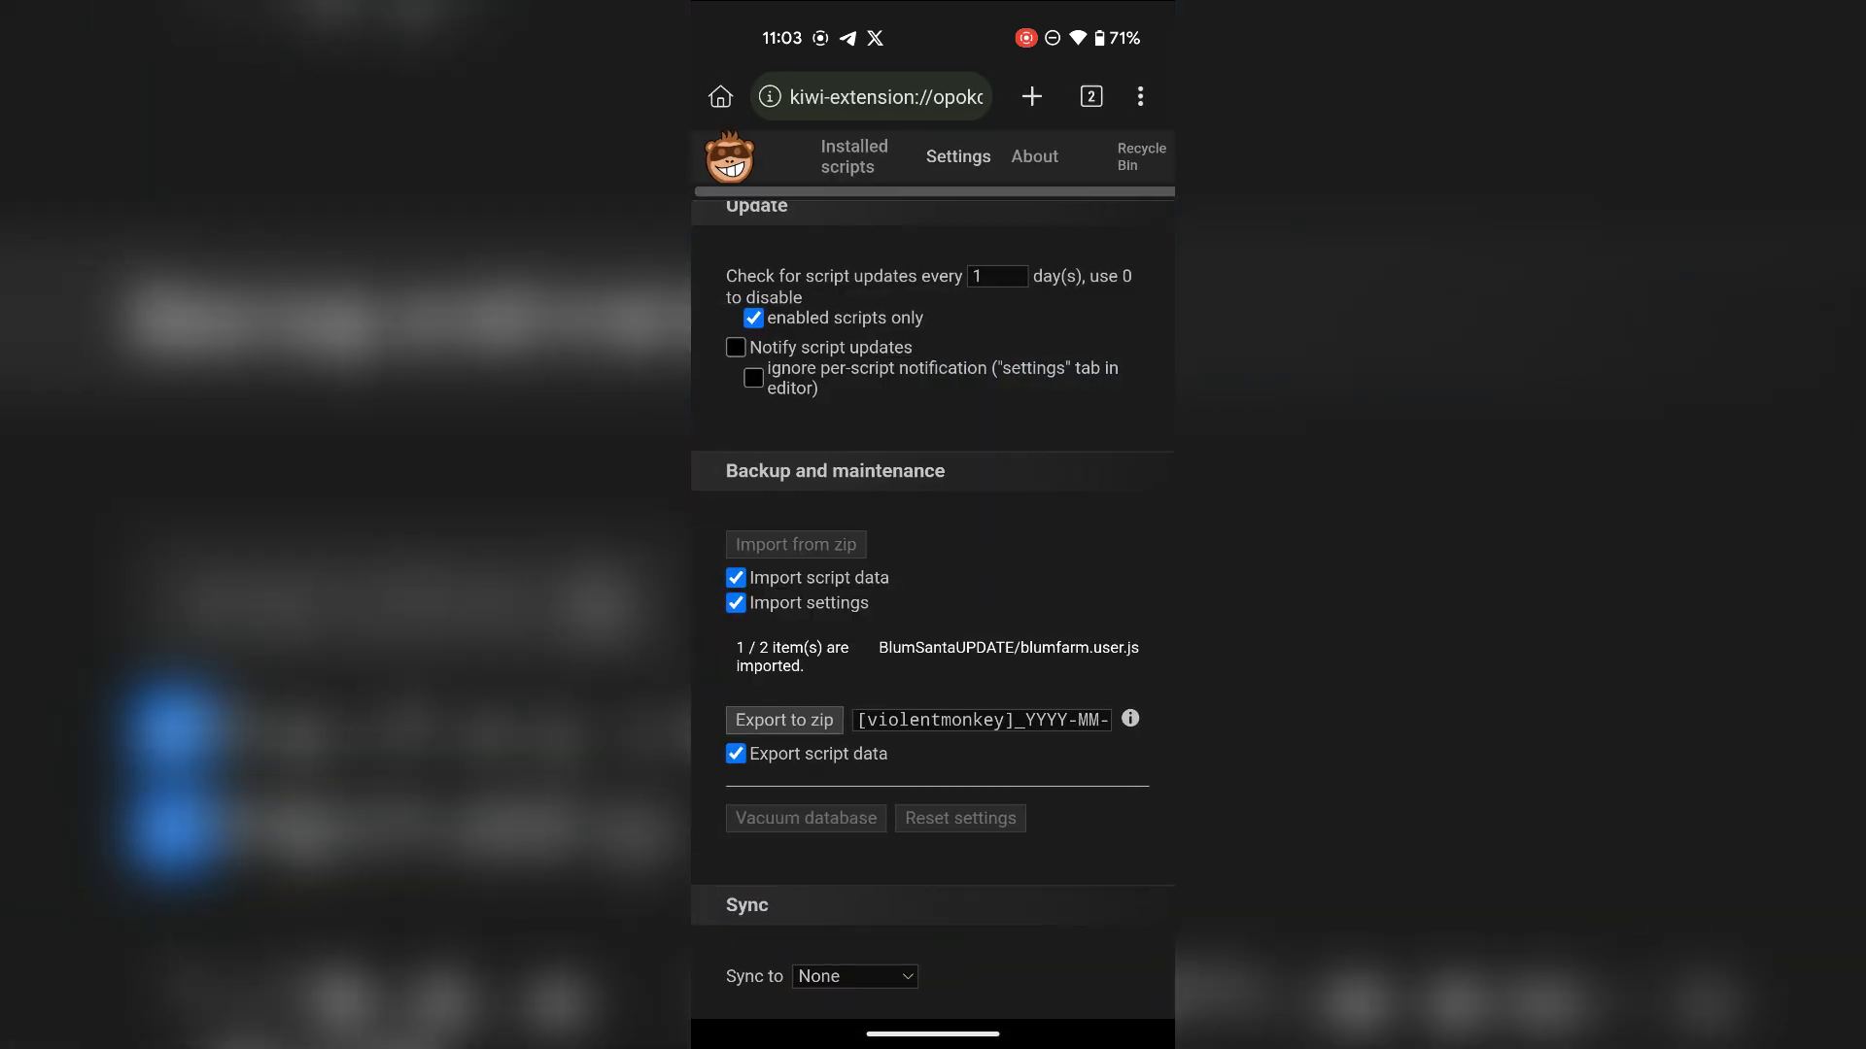
scroll(966, 545, "up", 10)
left_click(854, 156)
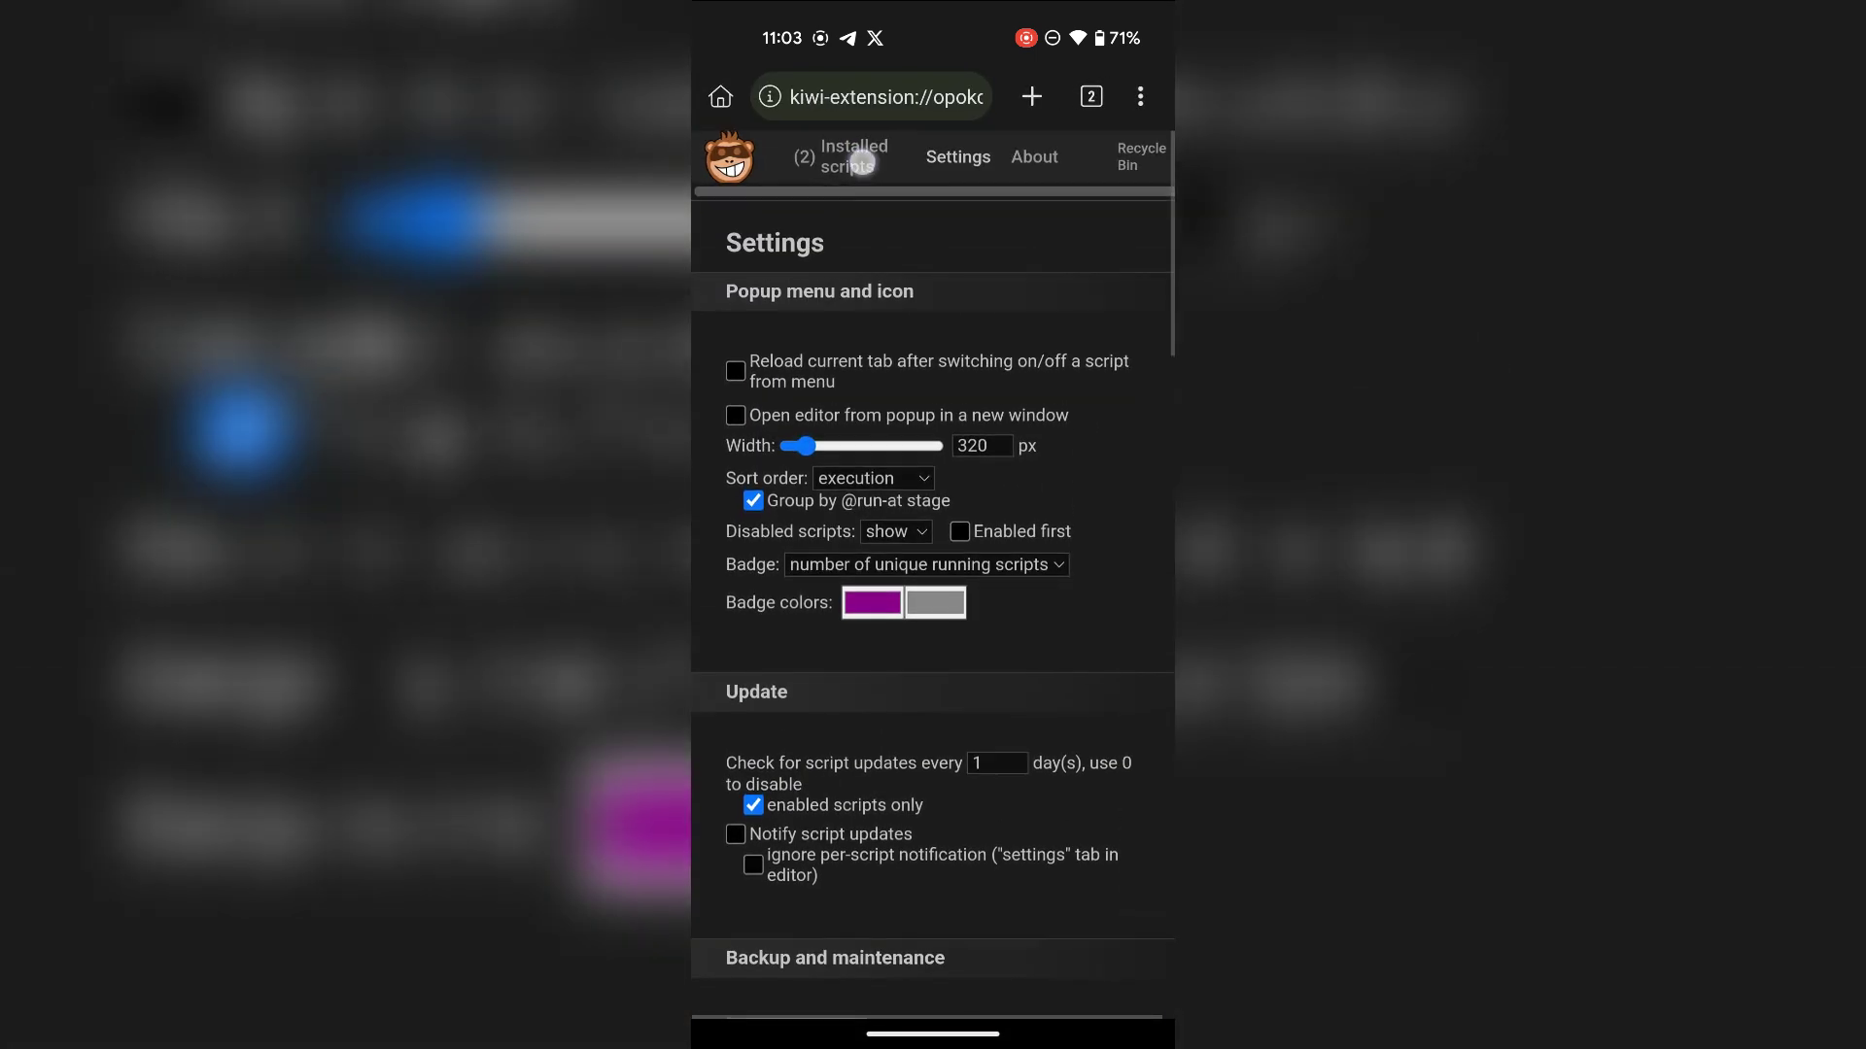
left_click(870, 97)
type("web.telegram.org/k/")
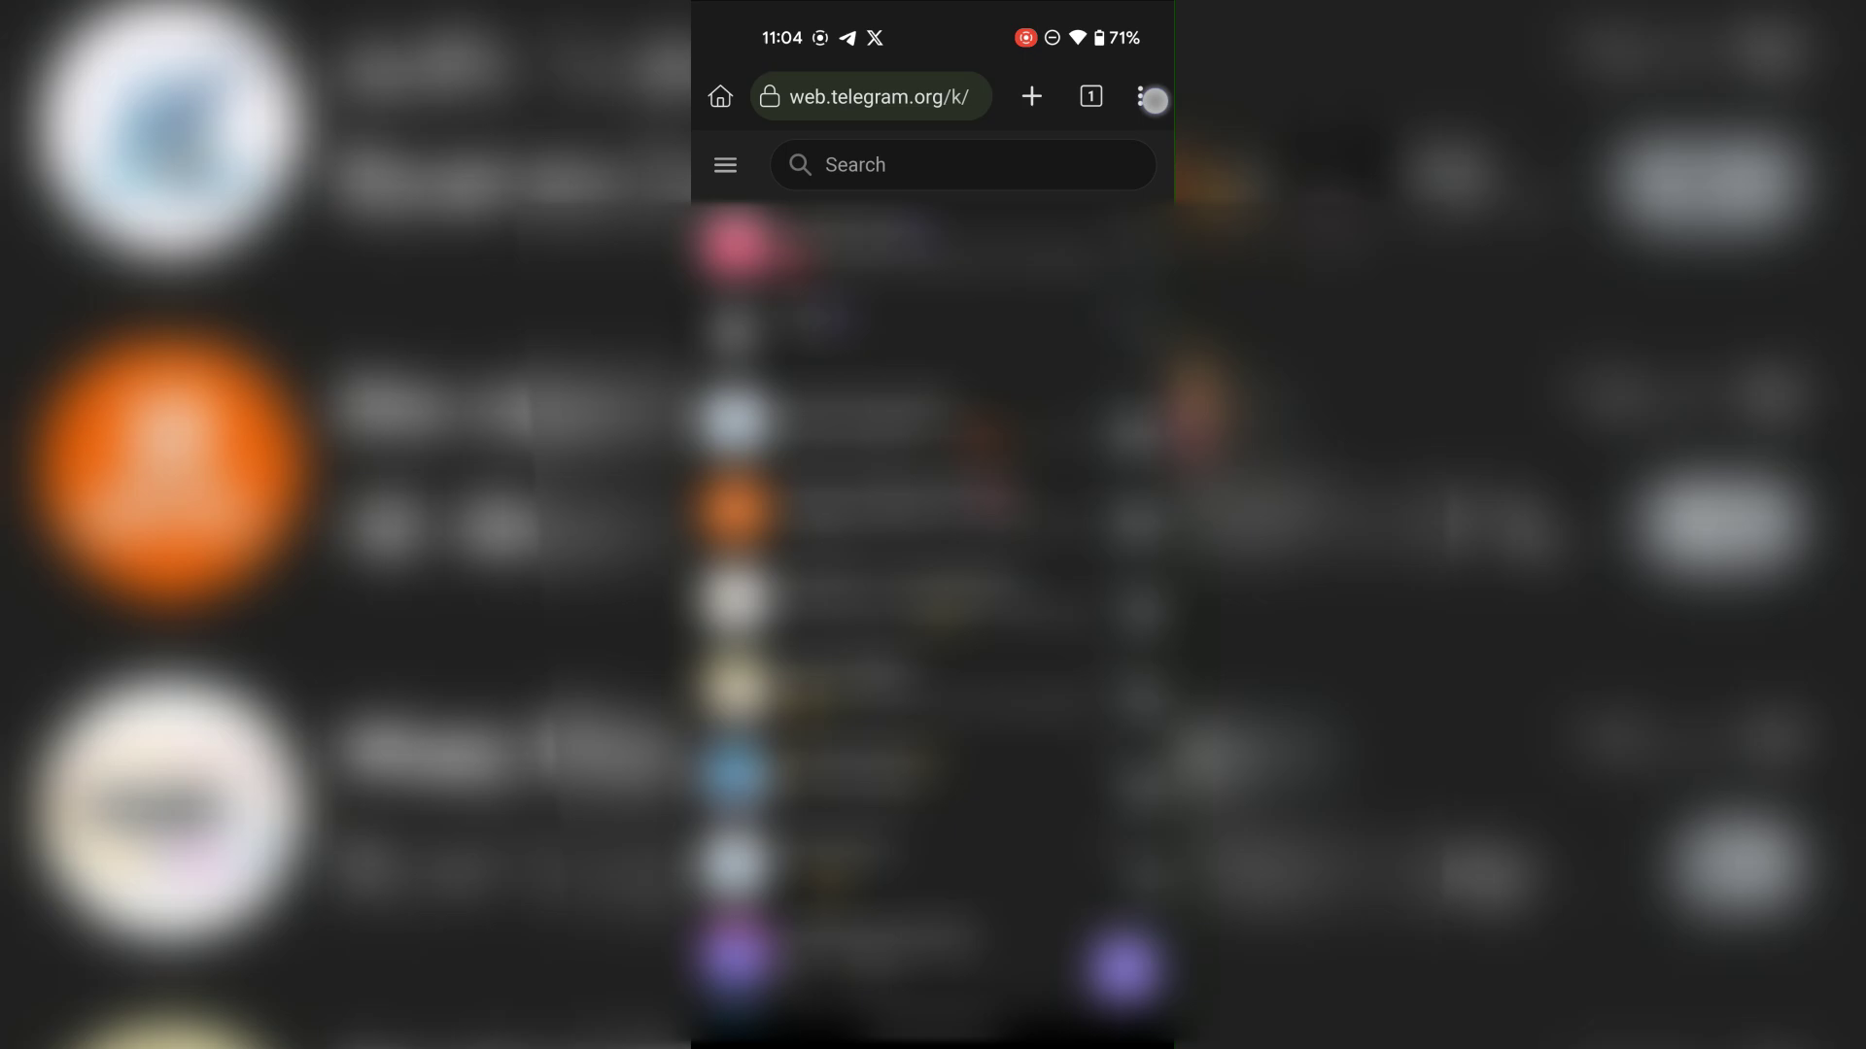
Turn on Desktop site in the browser menu and open the Blum app in Telegram Web.
left_click(1153, 100)
left_click_drag(1069, 671, 1127, 418)
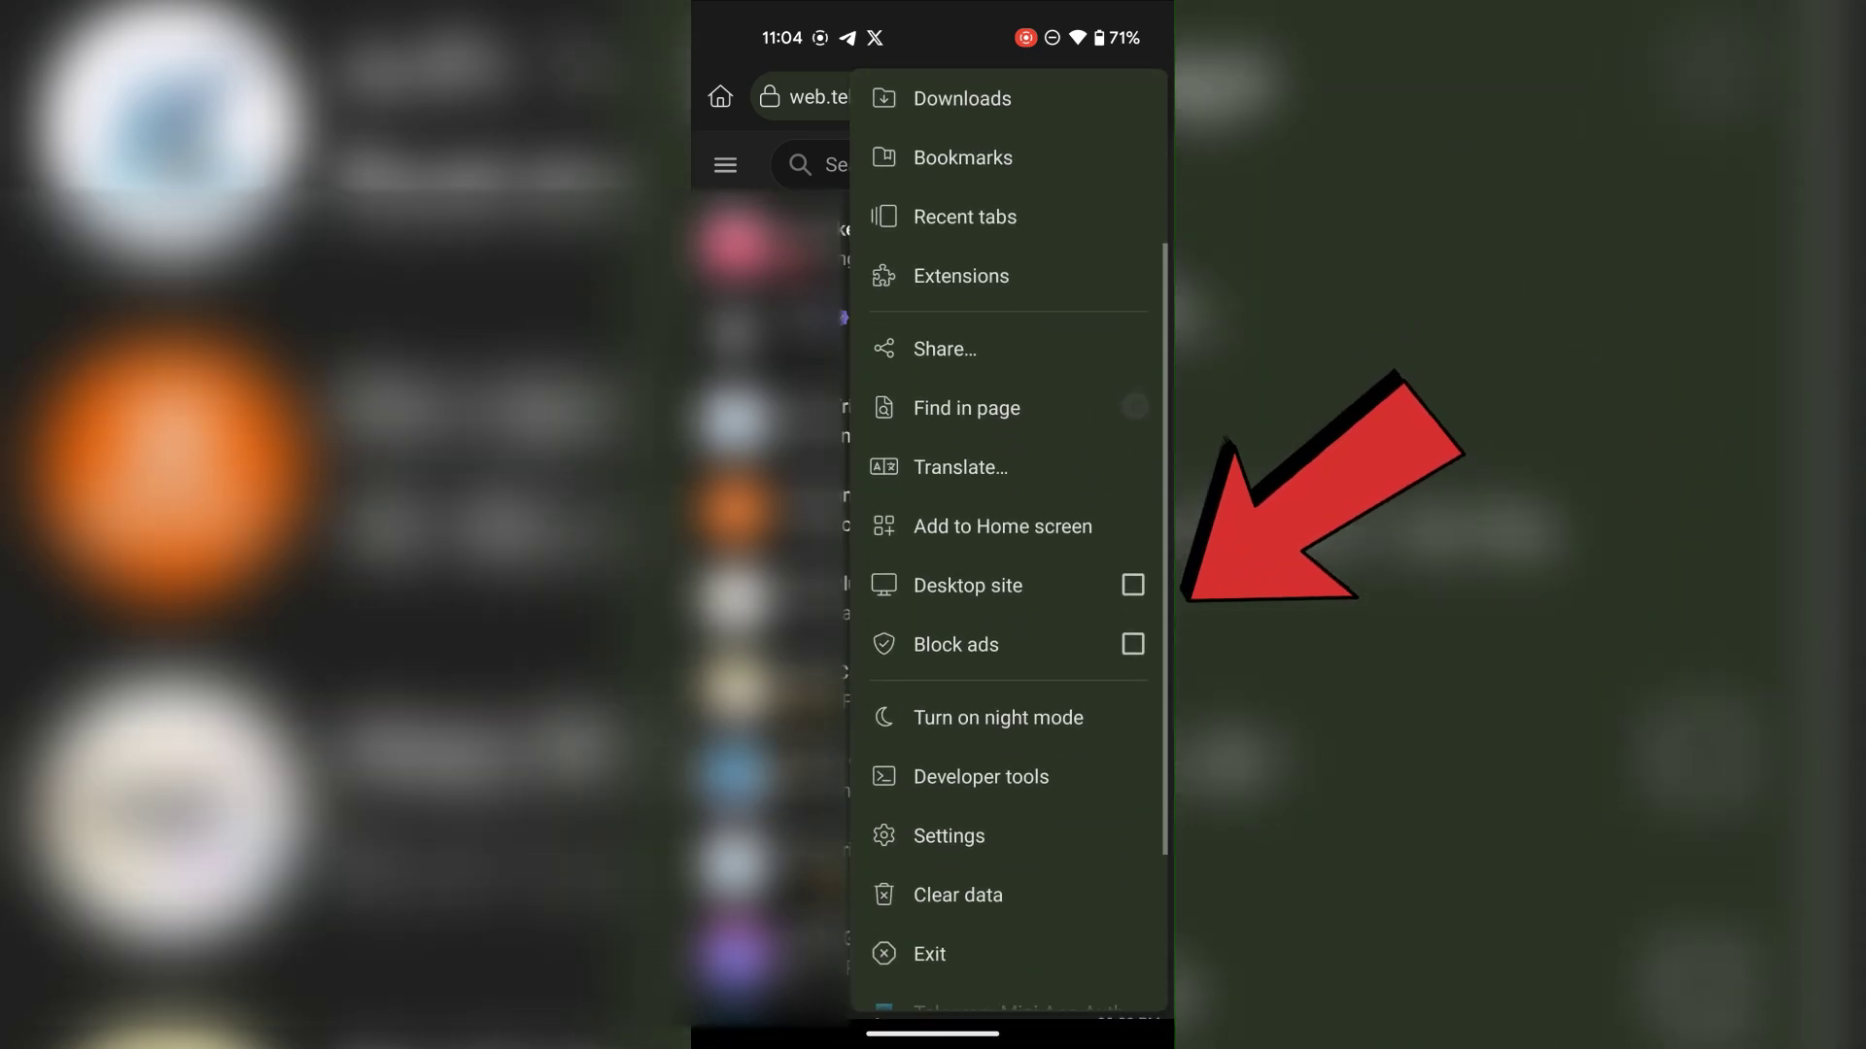
mouse_move(984, 595)
left_mouse_down()
mouse_move(987, 629)
mouse_move(1004, 618)
left_mouse_up()
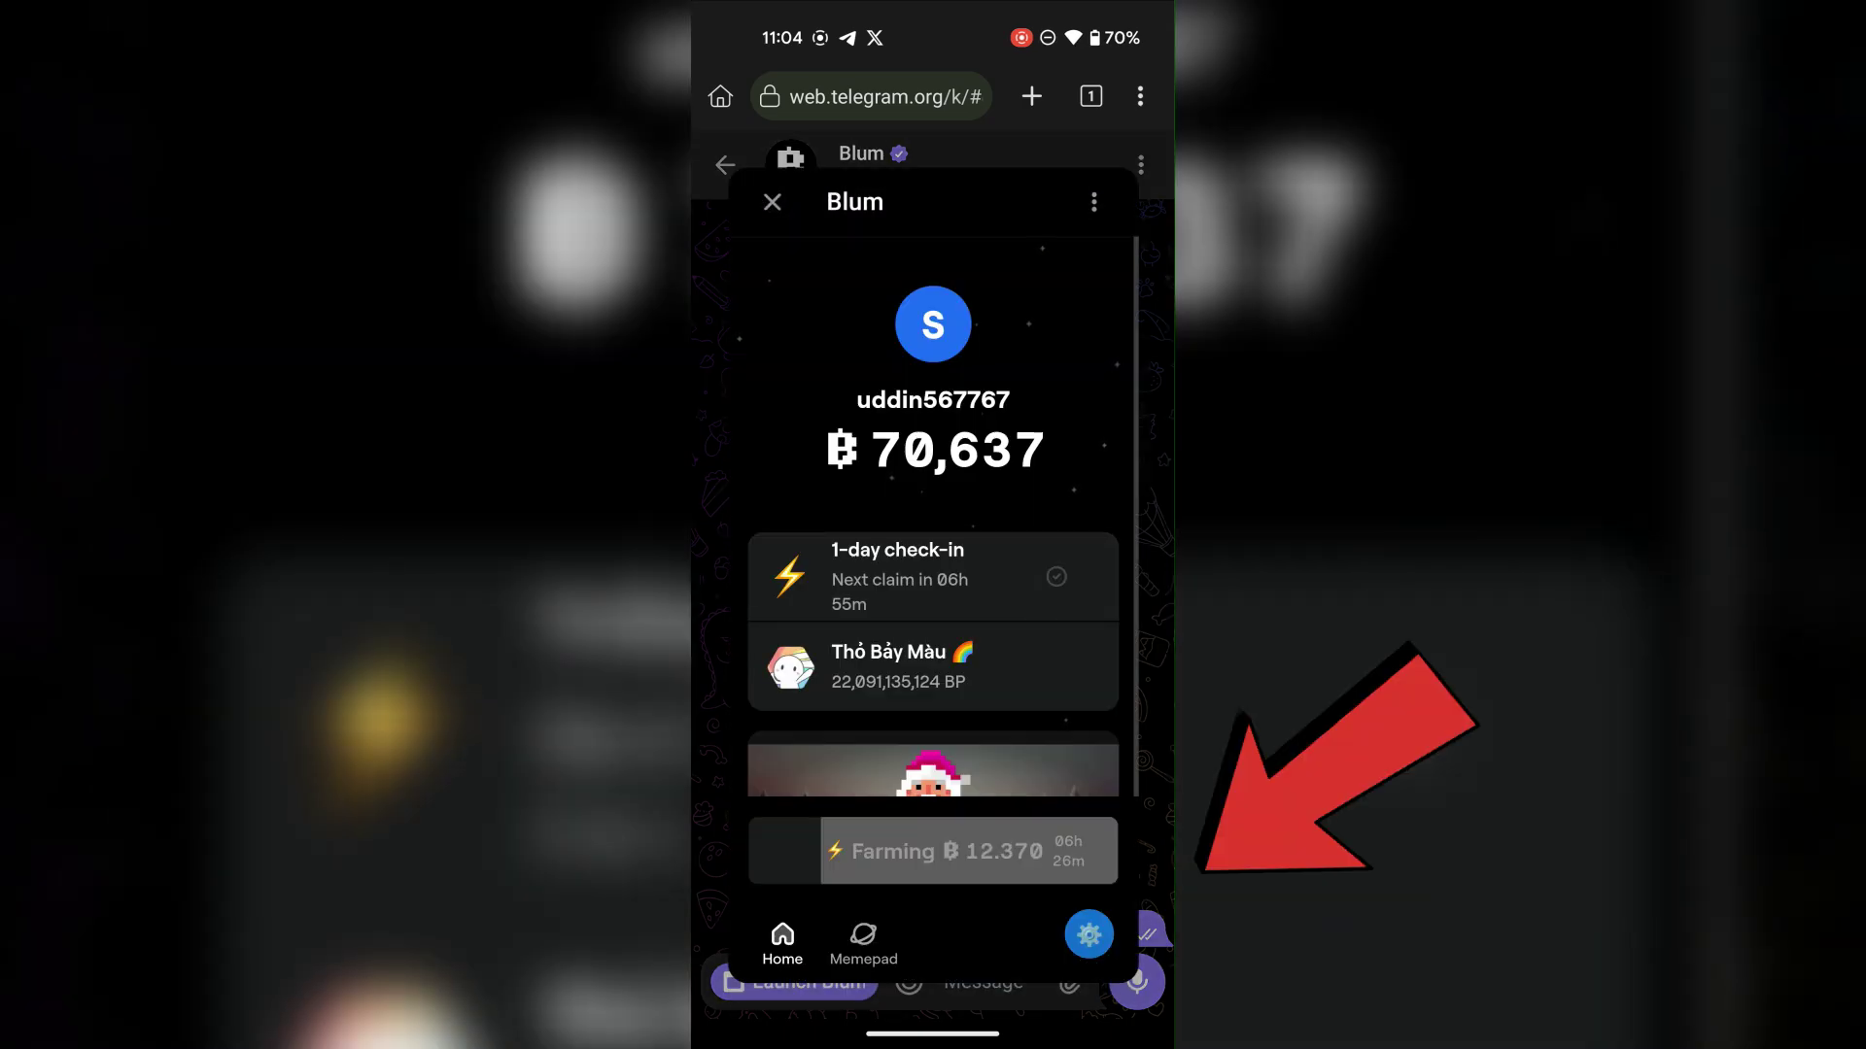
left_click_drag(1014, 686, 1018, 555)
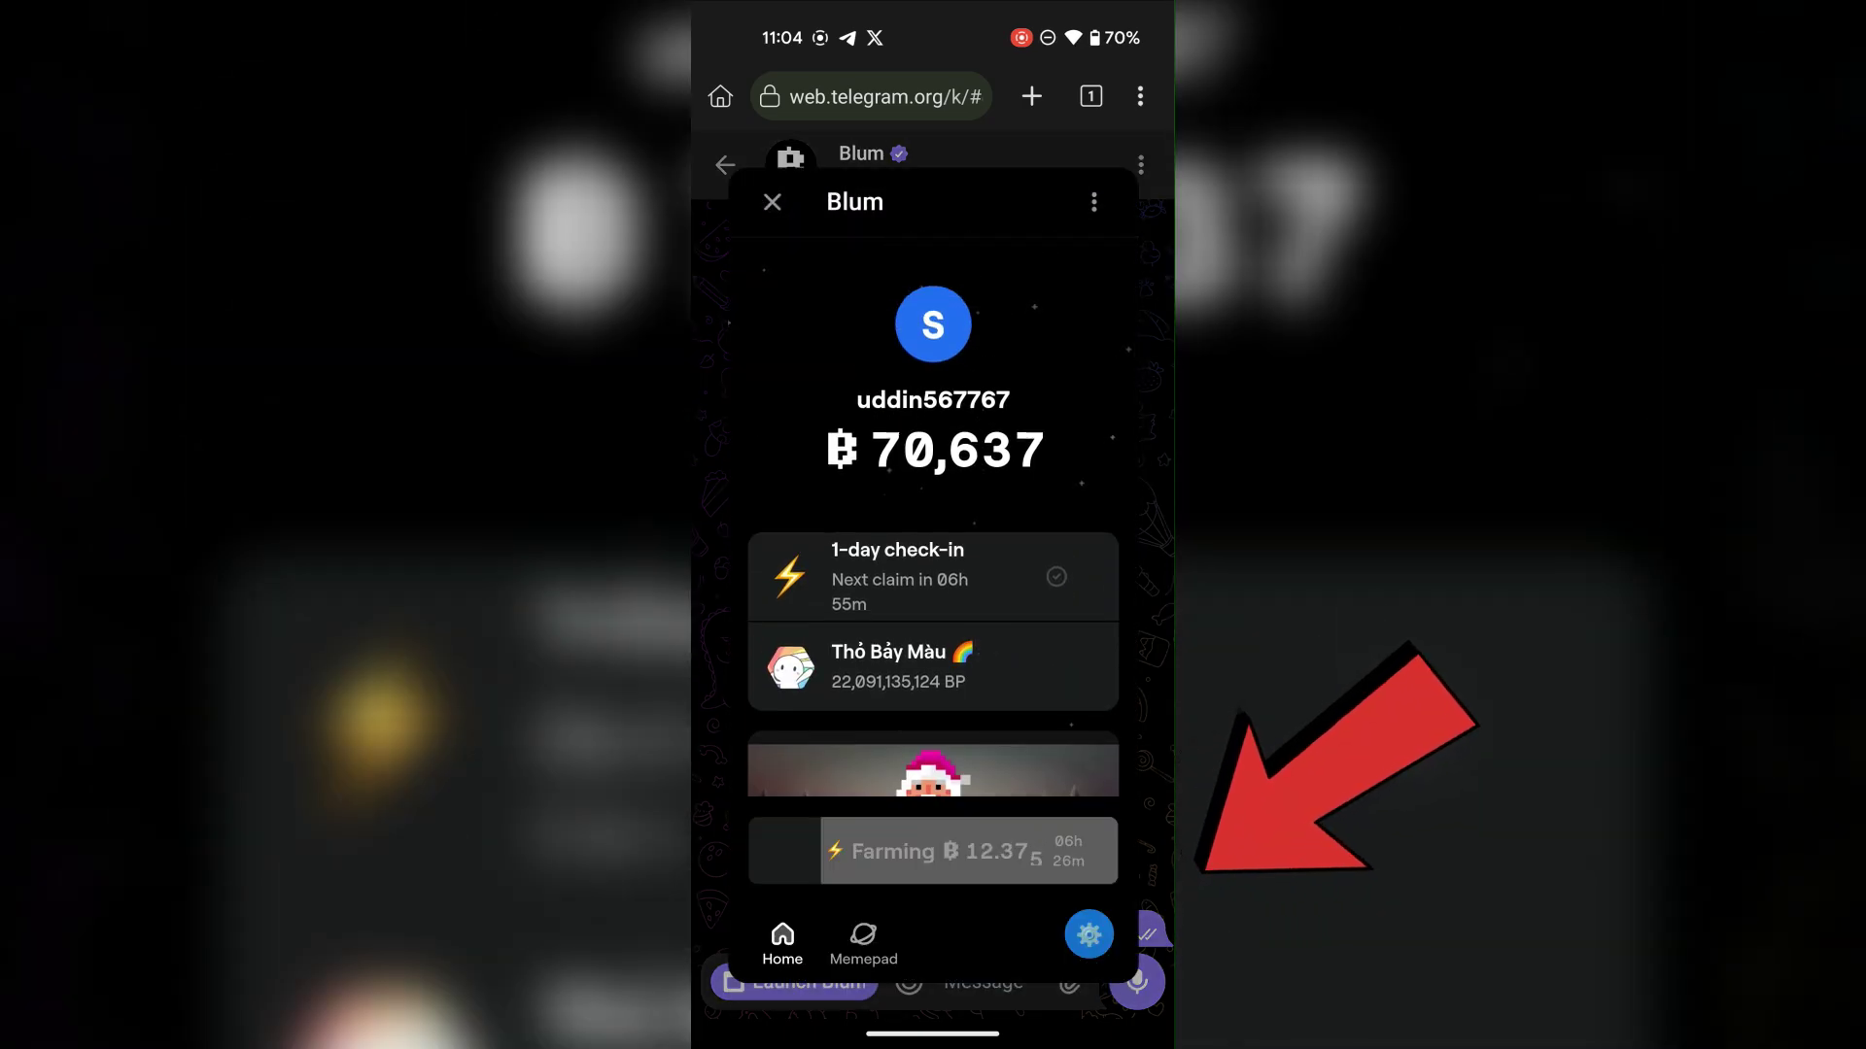
In Blum Autoclicker settings, set Min Freeze Hits to 1 and Min Bomb Hits to 0.
left_click(1089, 935)
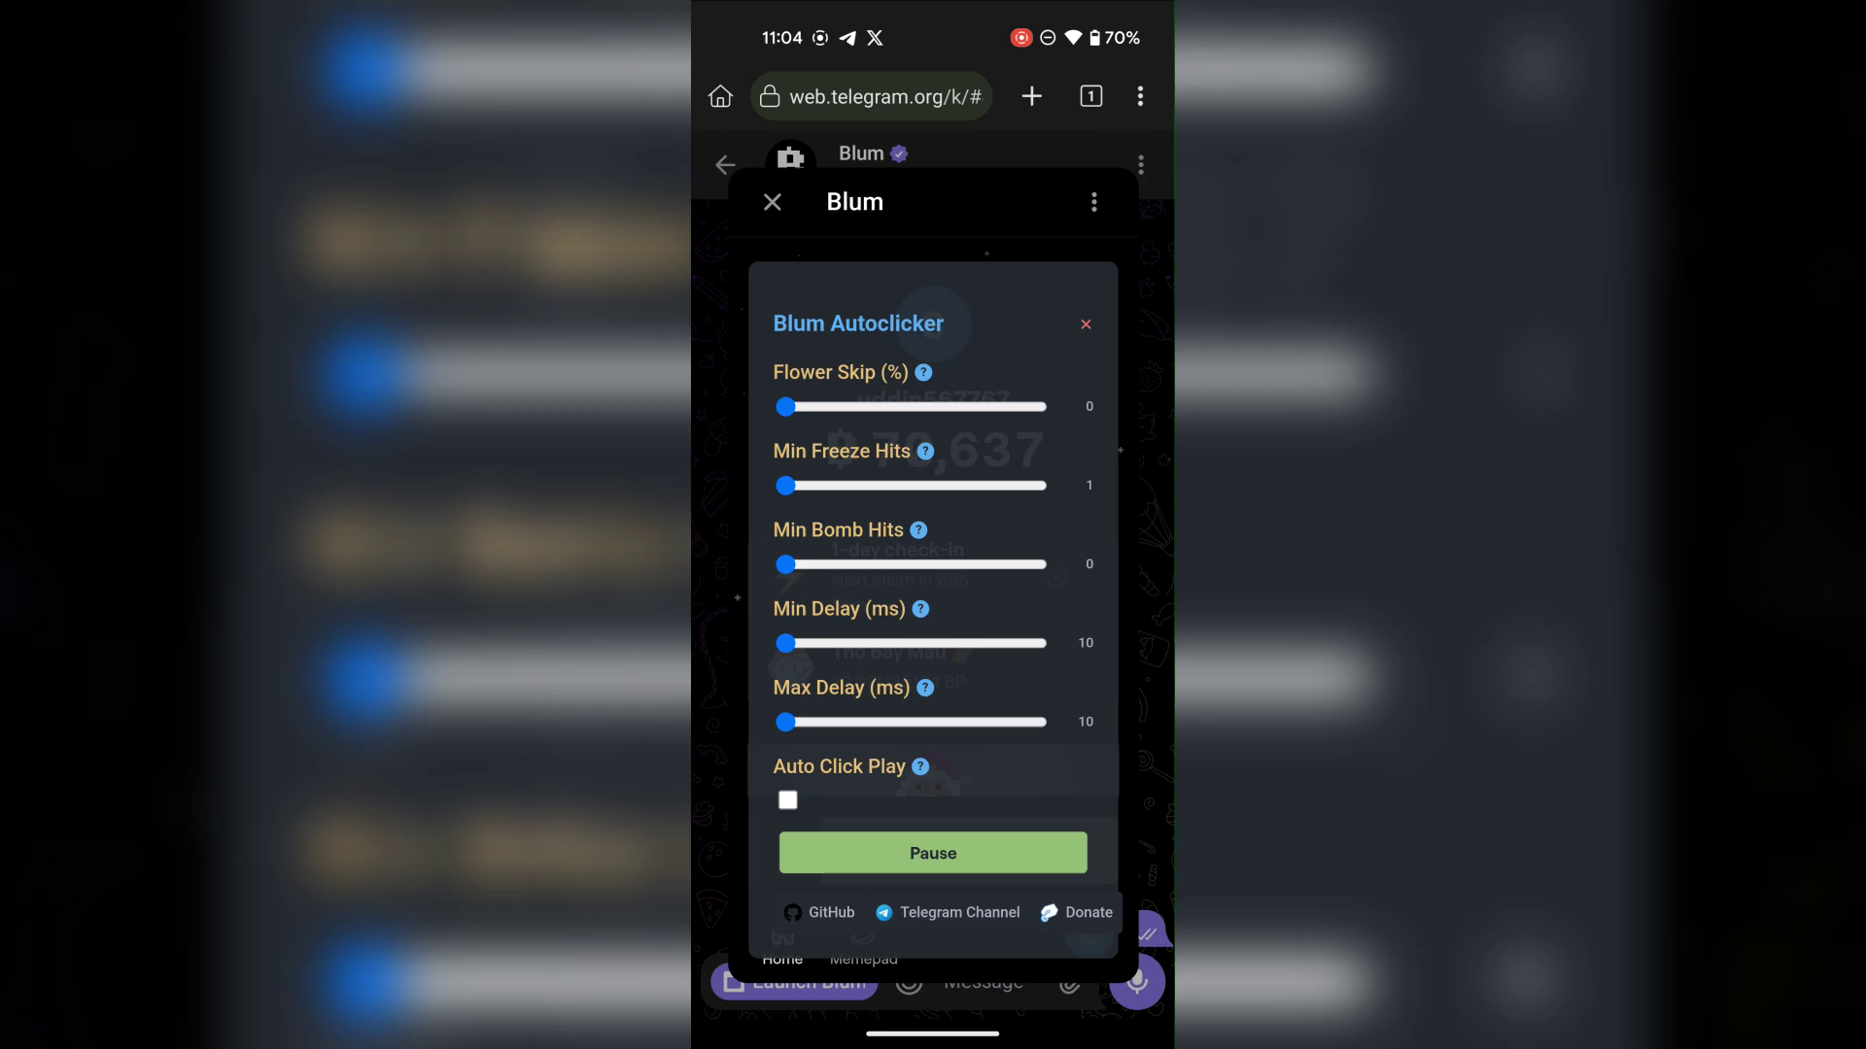
mouse_move(785, 485)
left_mouse_down()
mouse_move(845, 485)
mouse_move(813, 485)
left_mouse_up()
left_click_drag(832, 564, 822, 580)
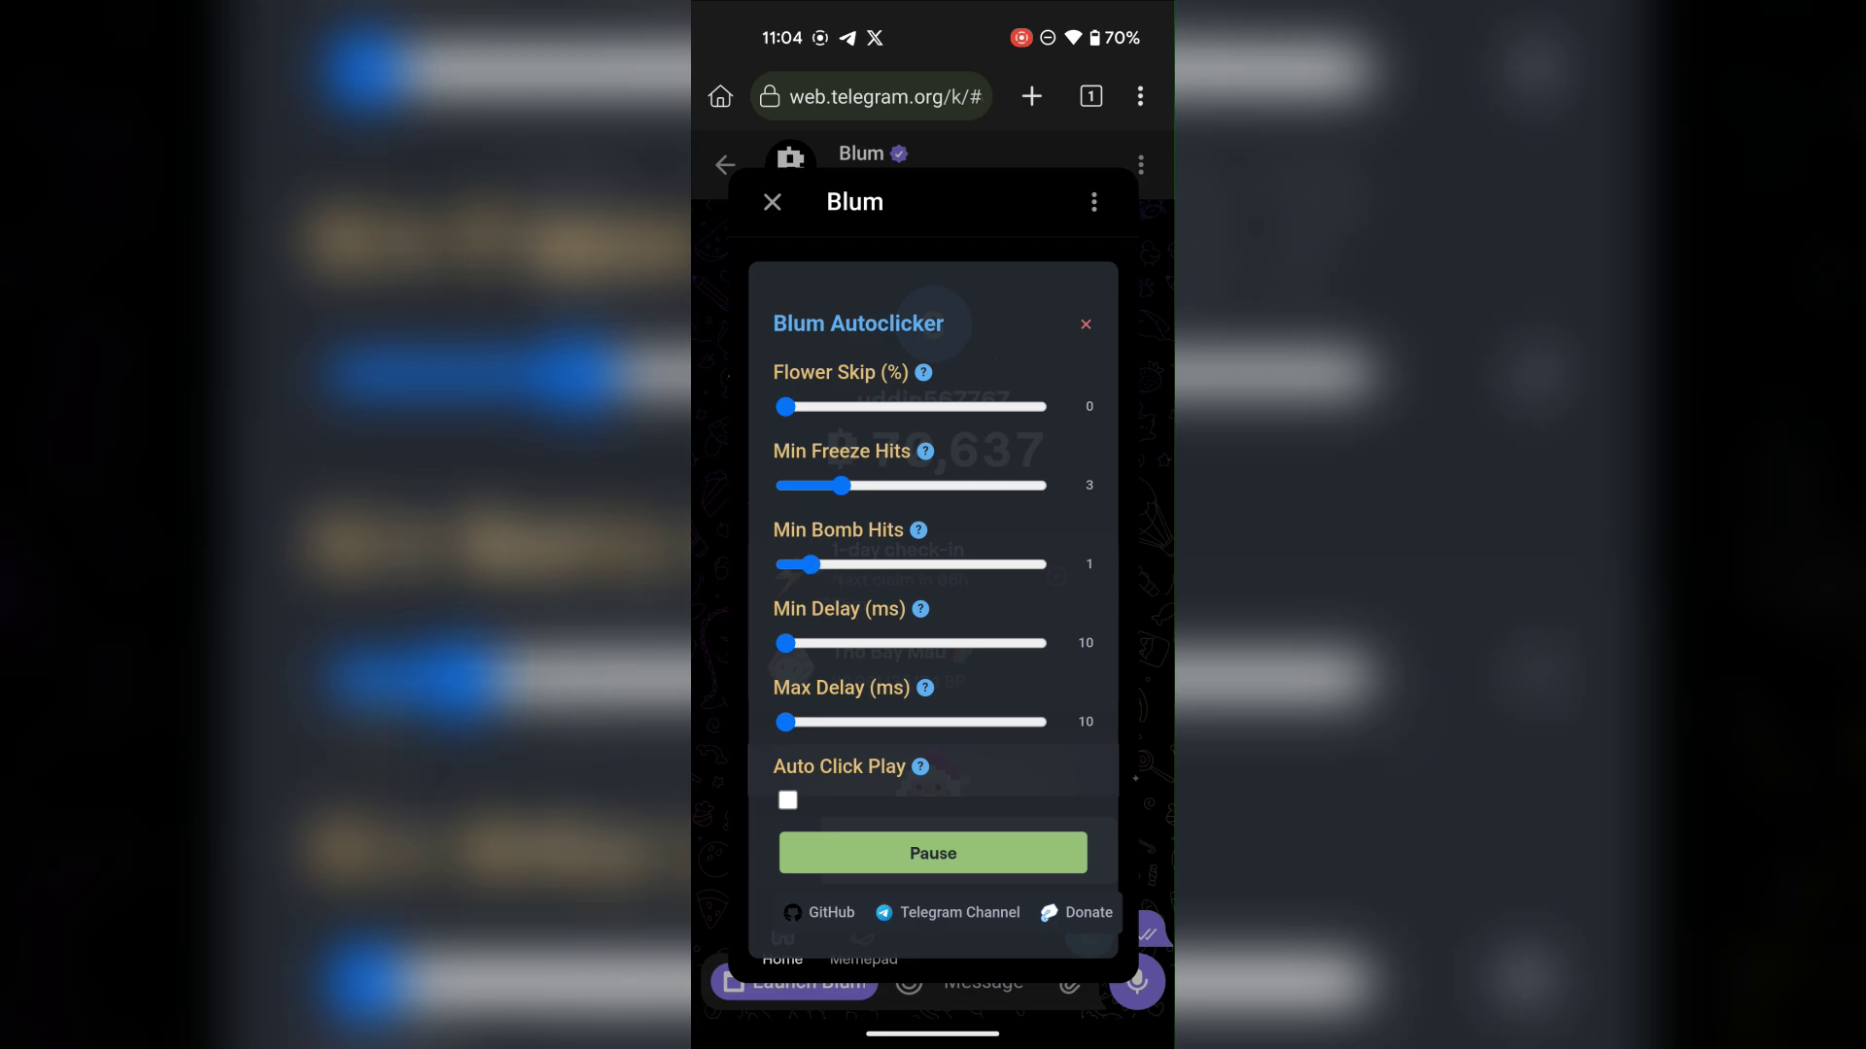
left_click(786, 485)
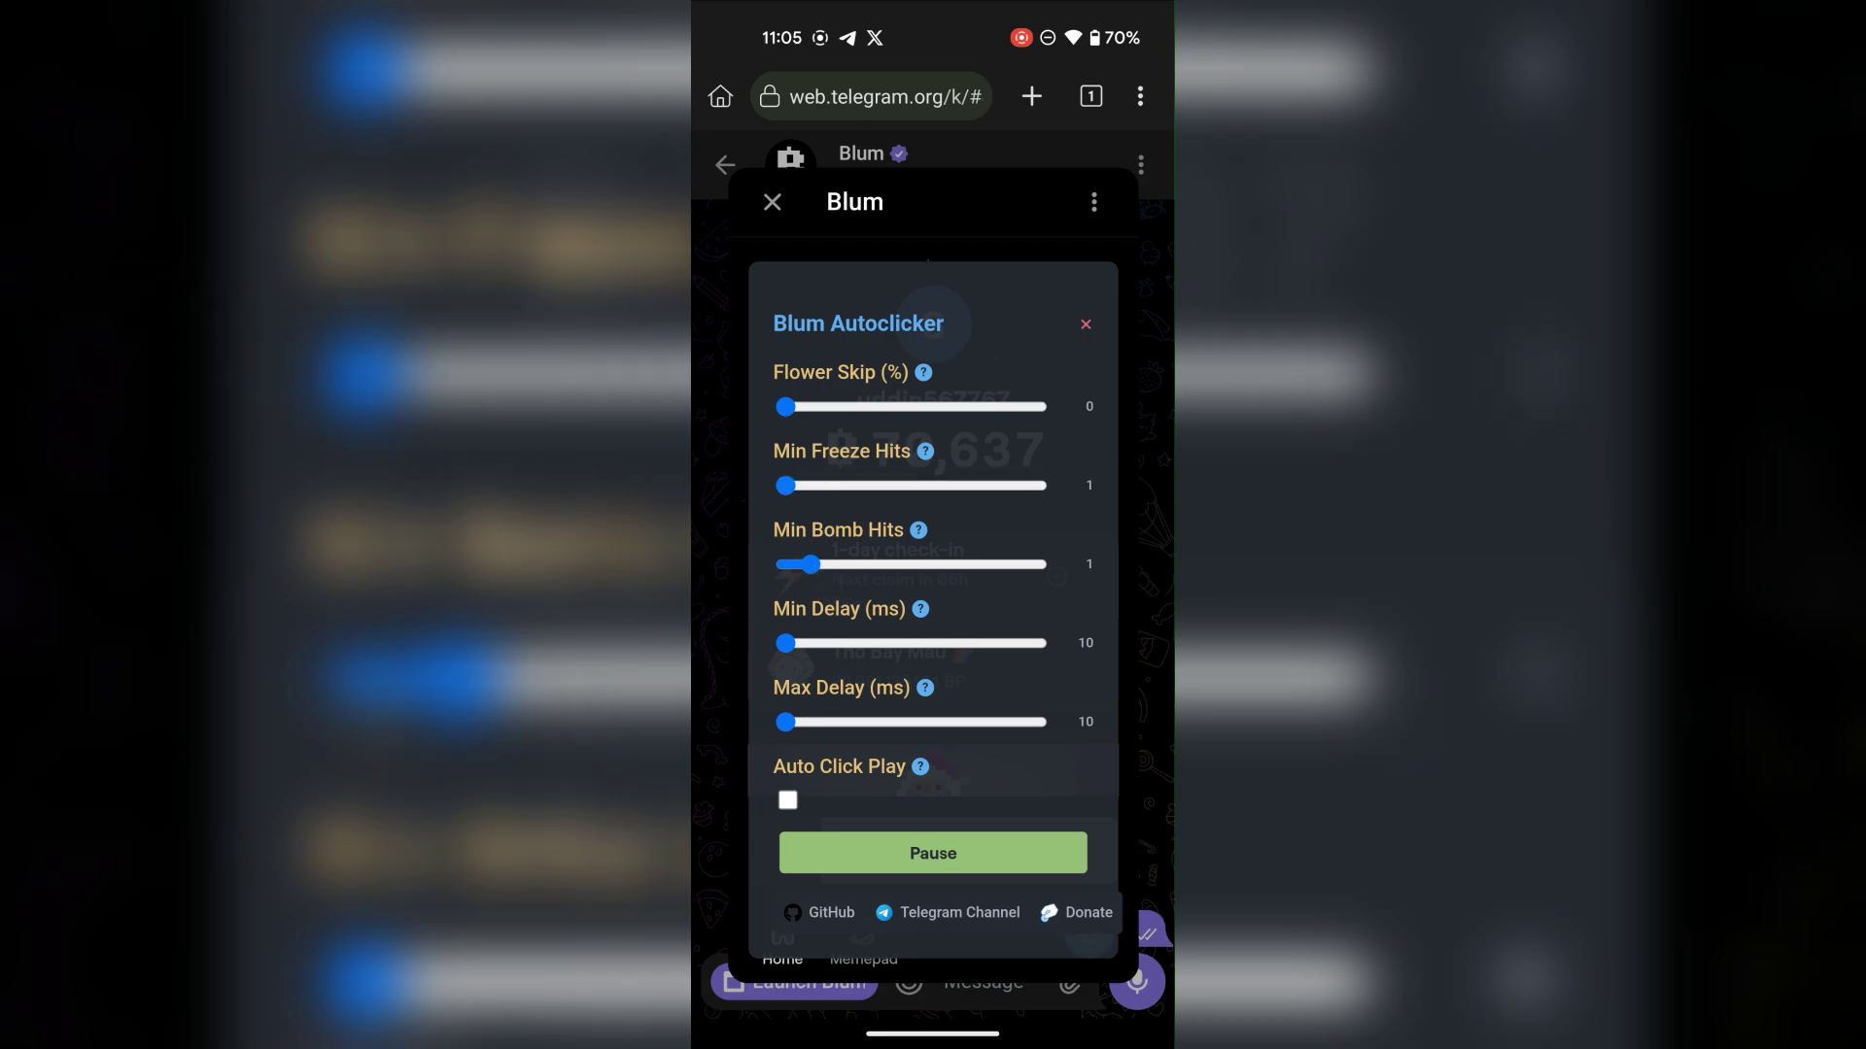
left_click(785, 564)
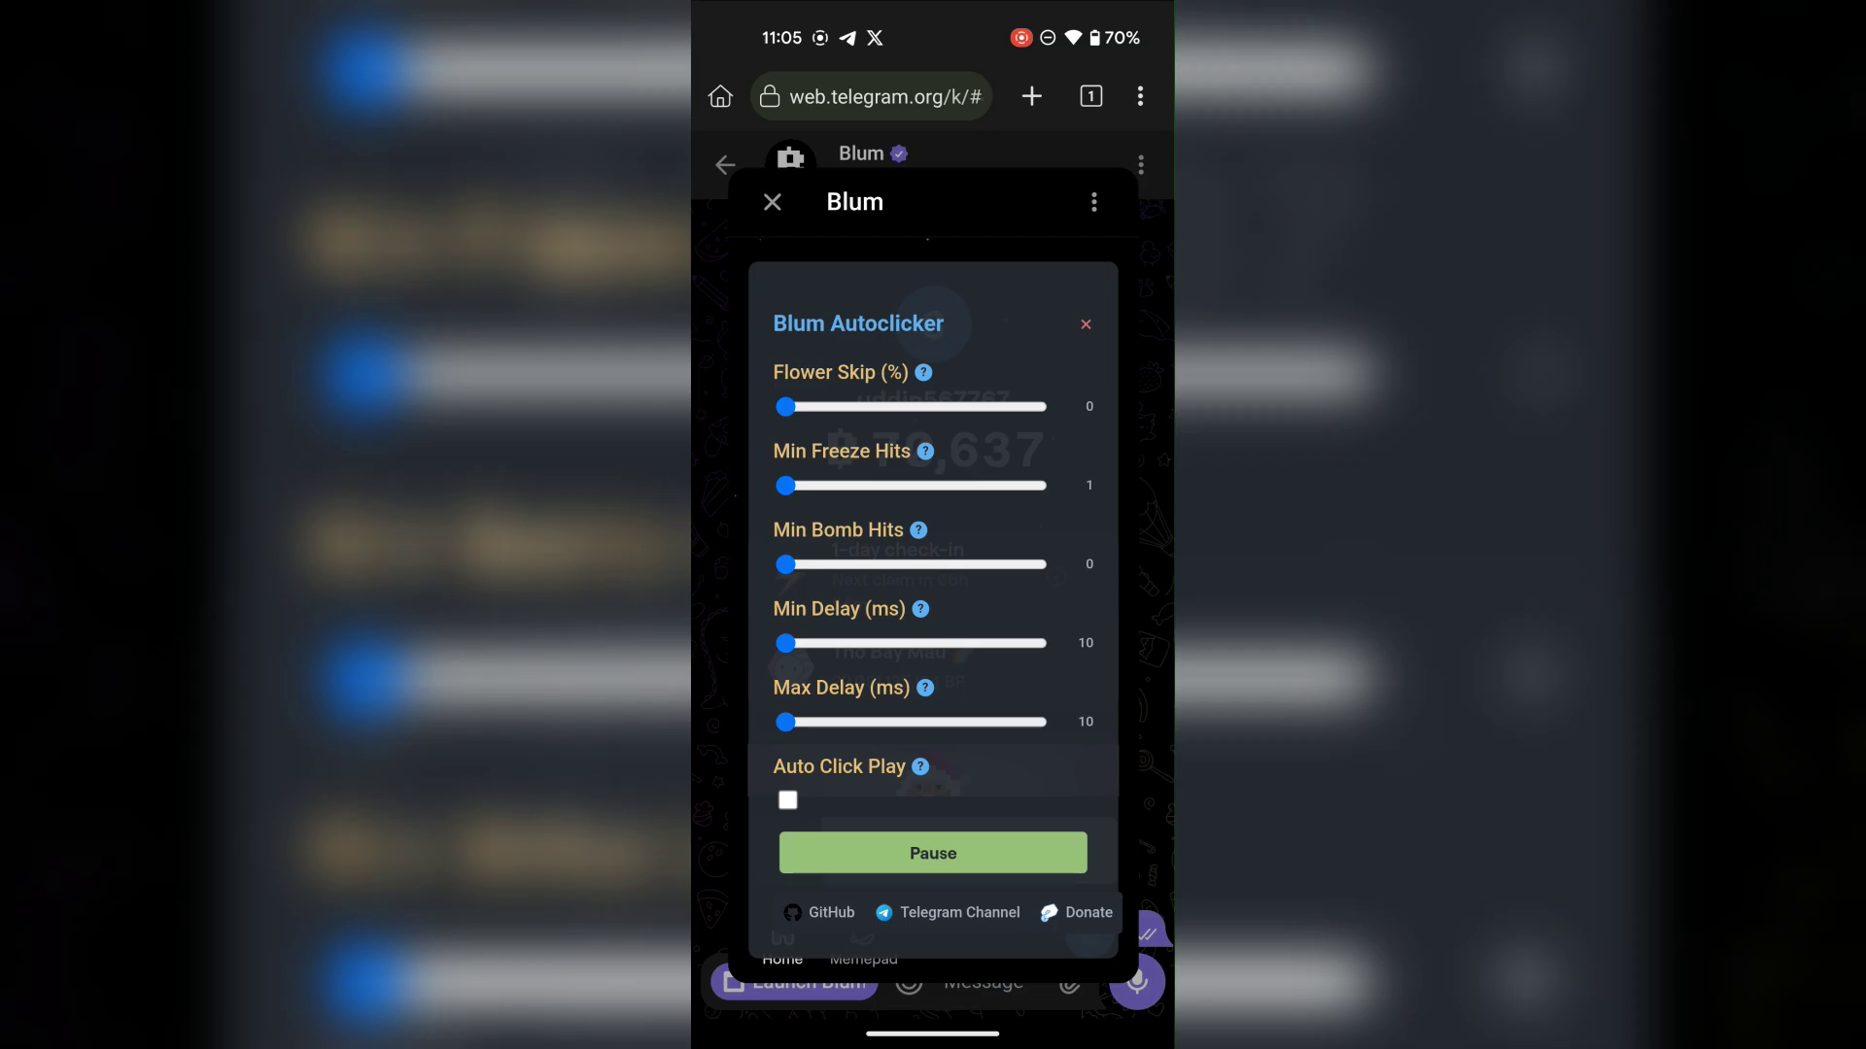
Close the autoclicker panel and start a Blum drop game from the home page.
left_click(1094, 334)
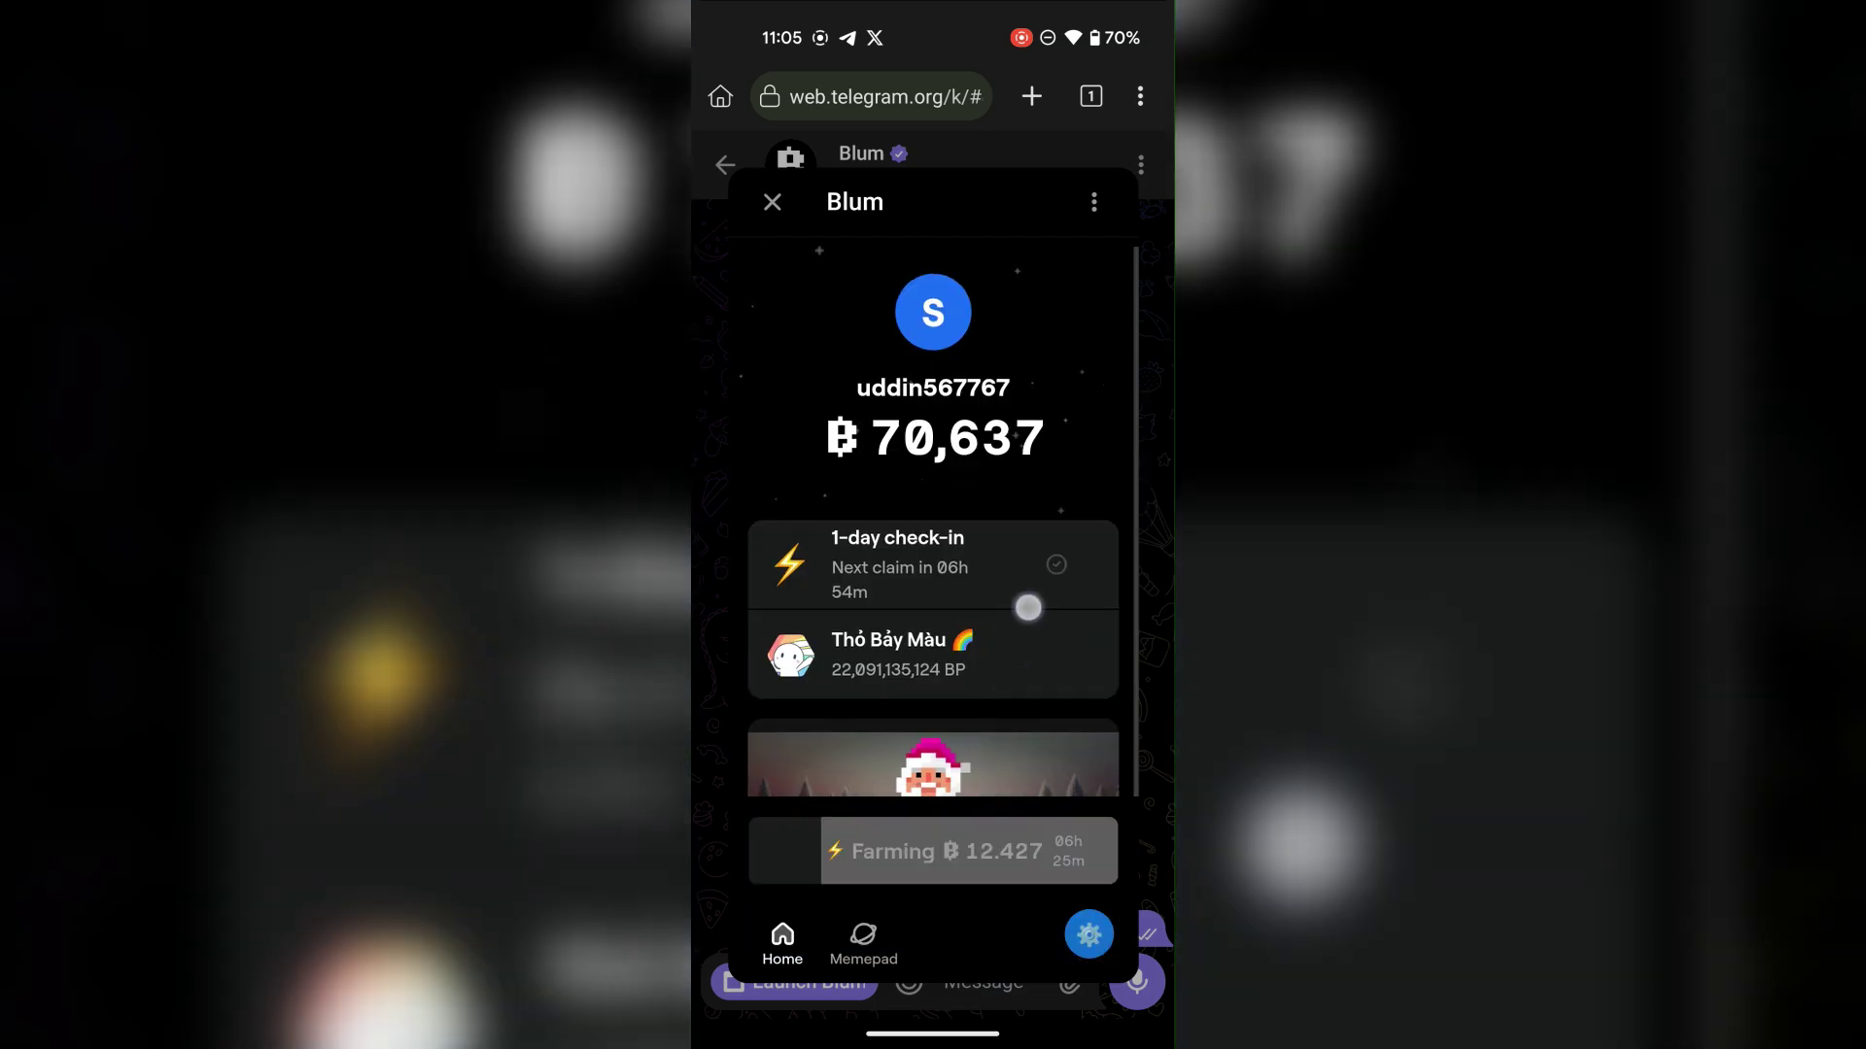
scroll(1024, 760, "down", 2)
left_click(1057, 736)
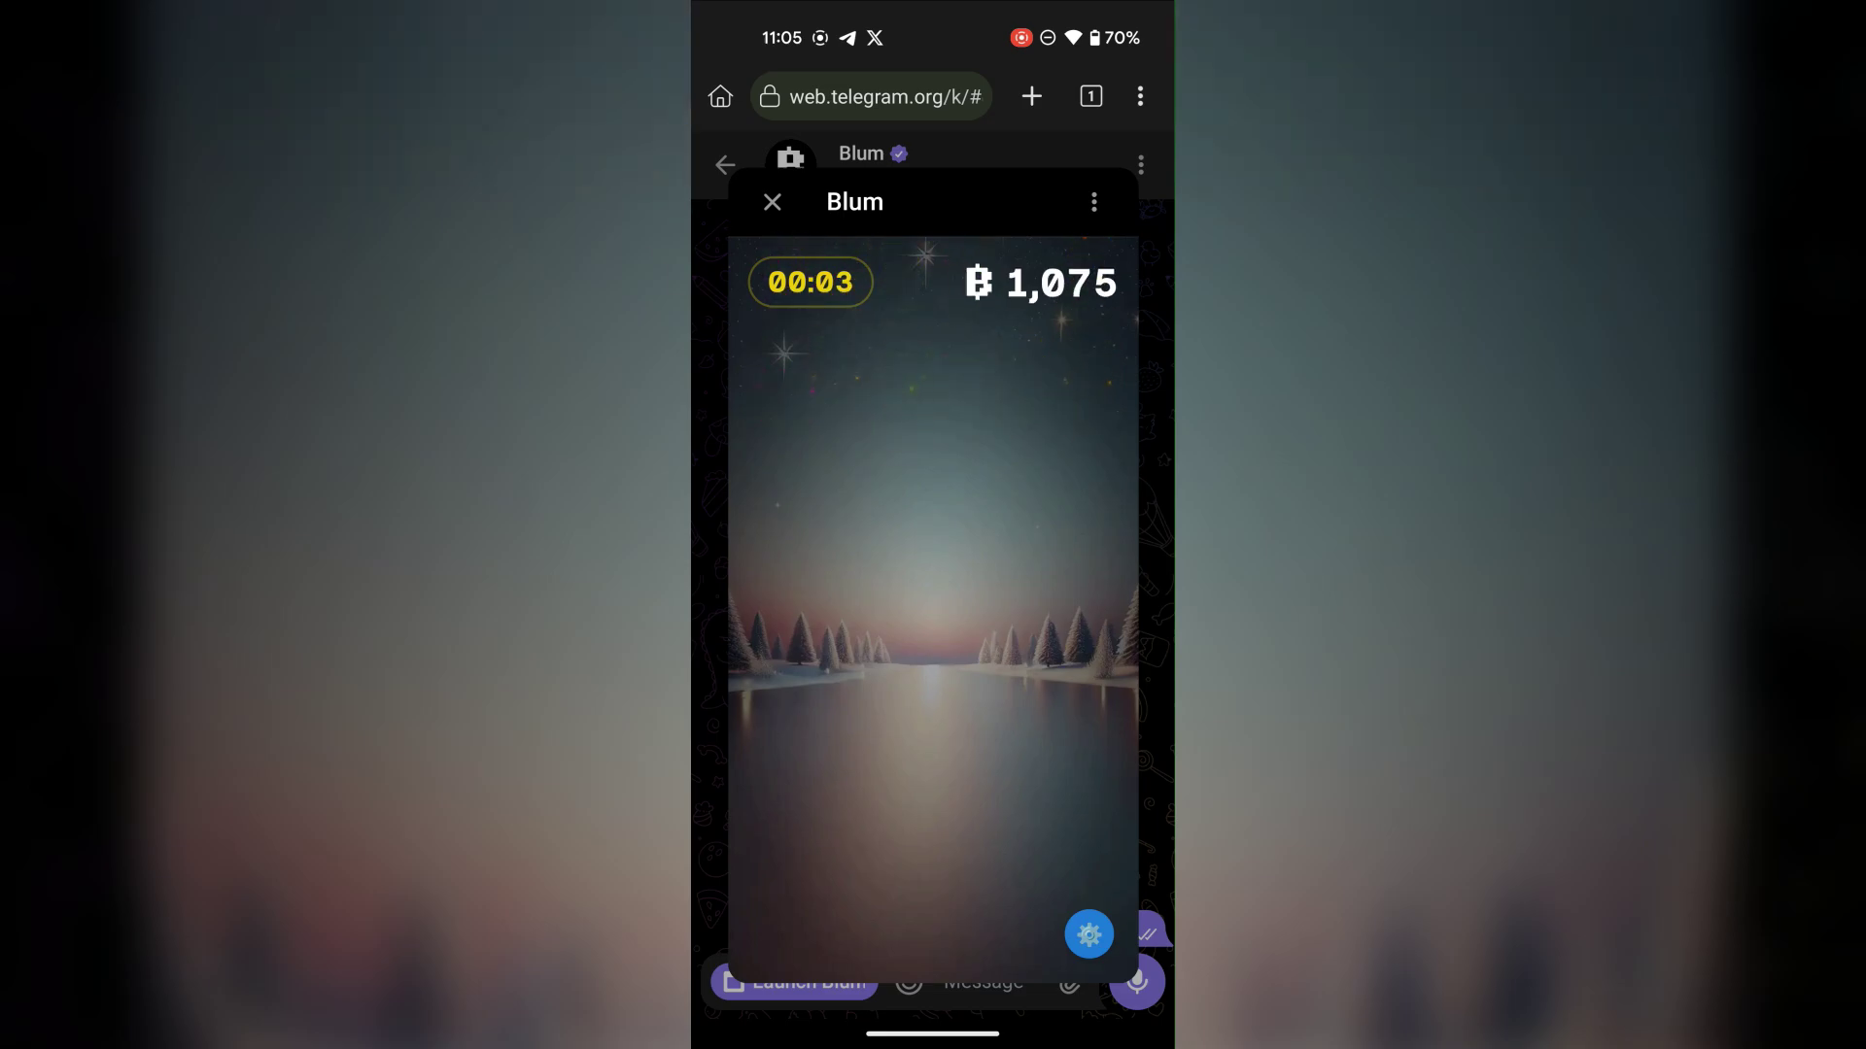
Turn off Auto Click Play in the autoclicker settings.
left_click(1088, 934)
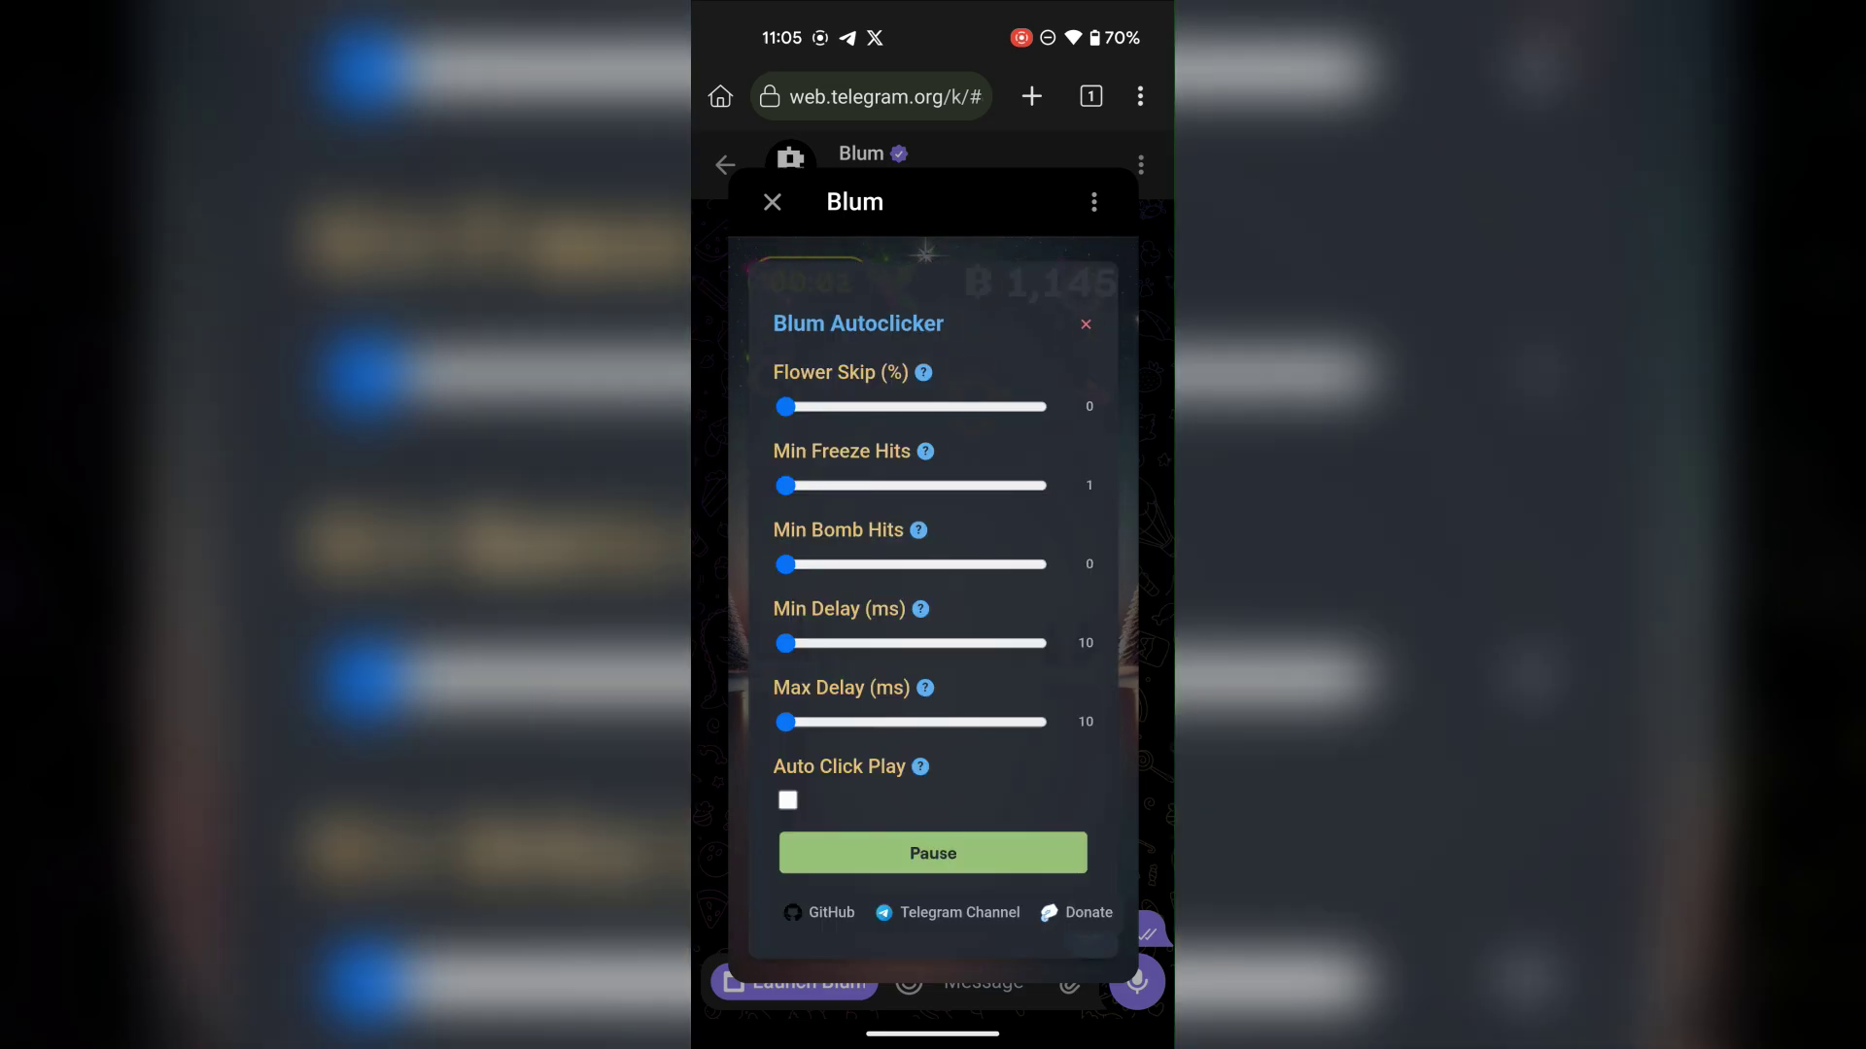
left_click(1085, 323)
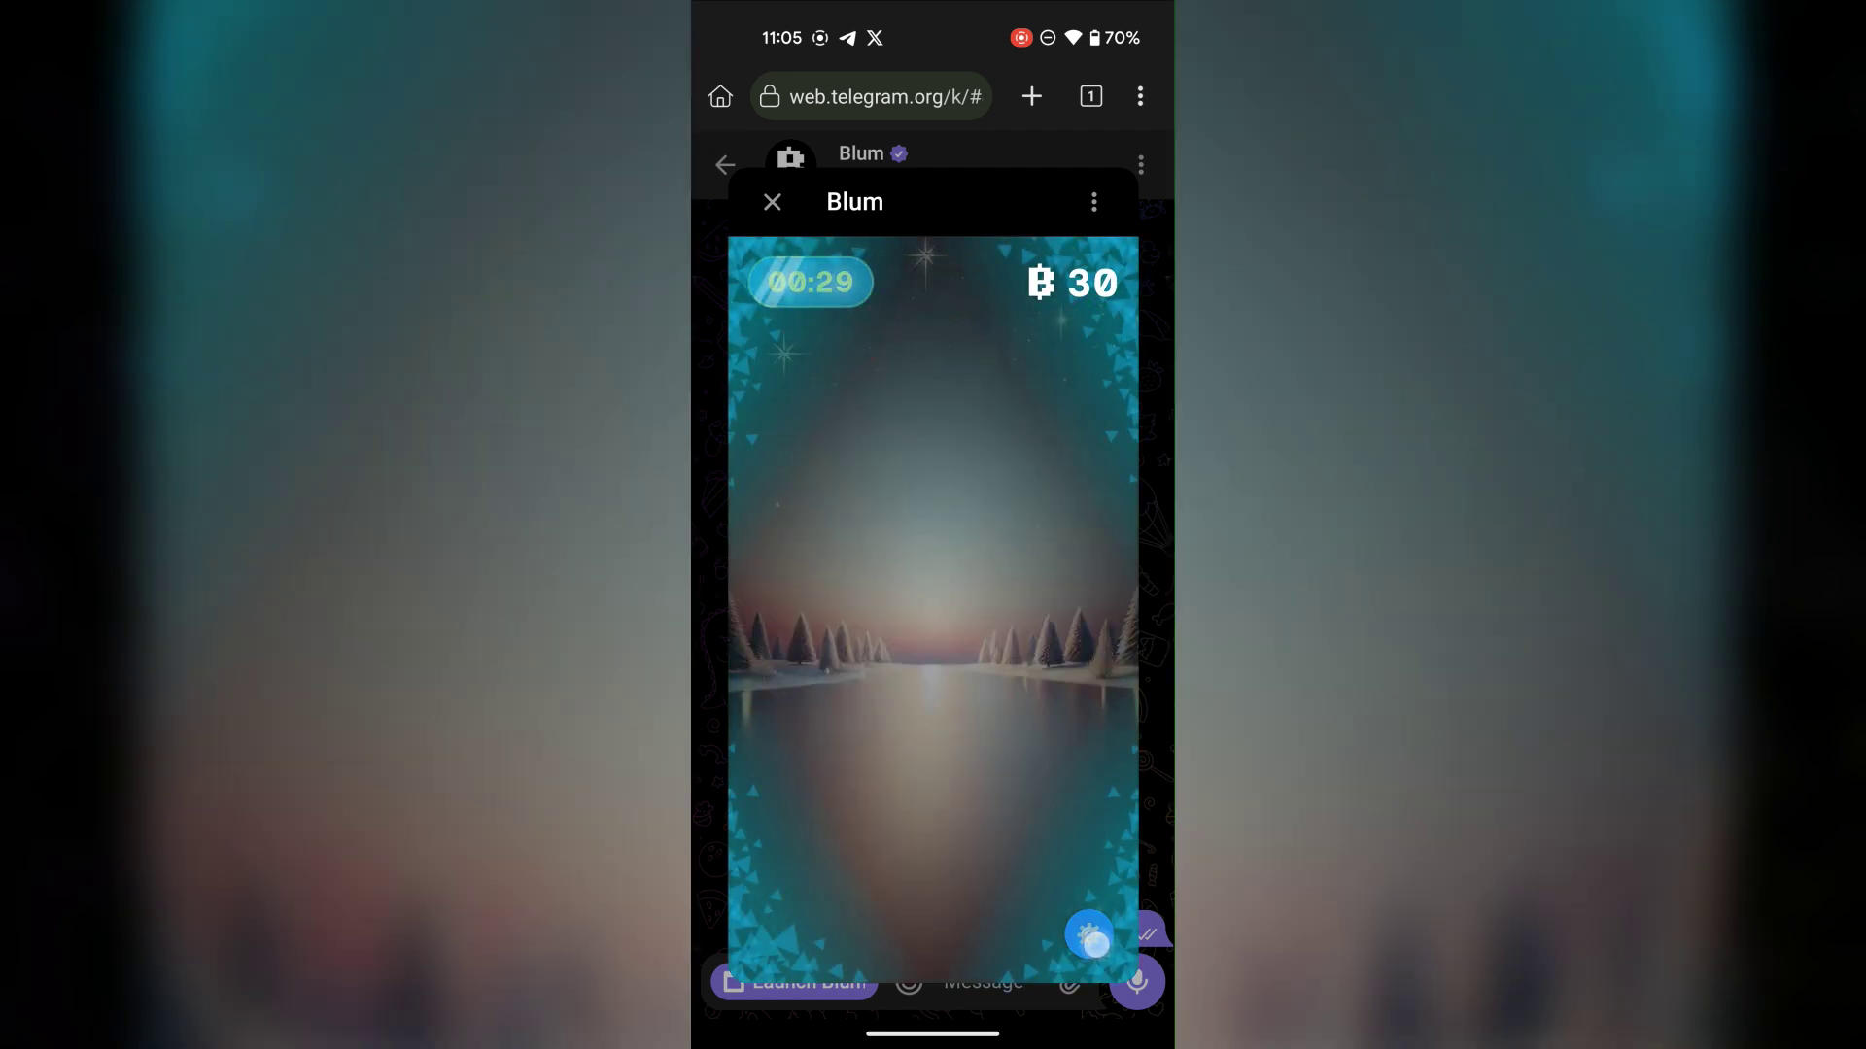
left_click(1093, 939)
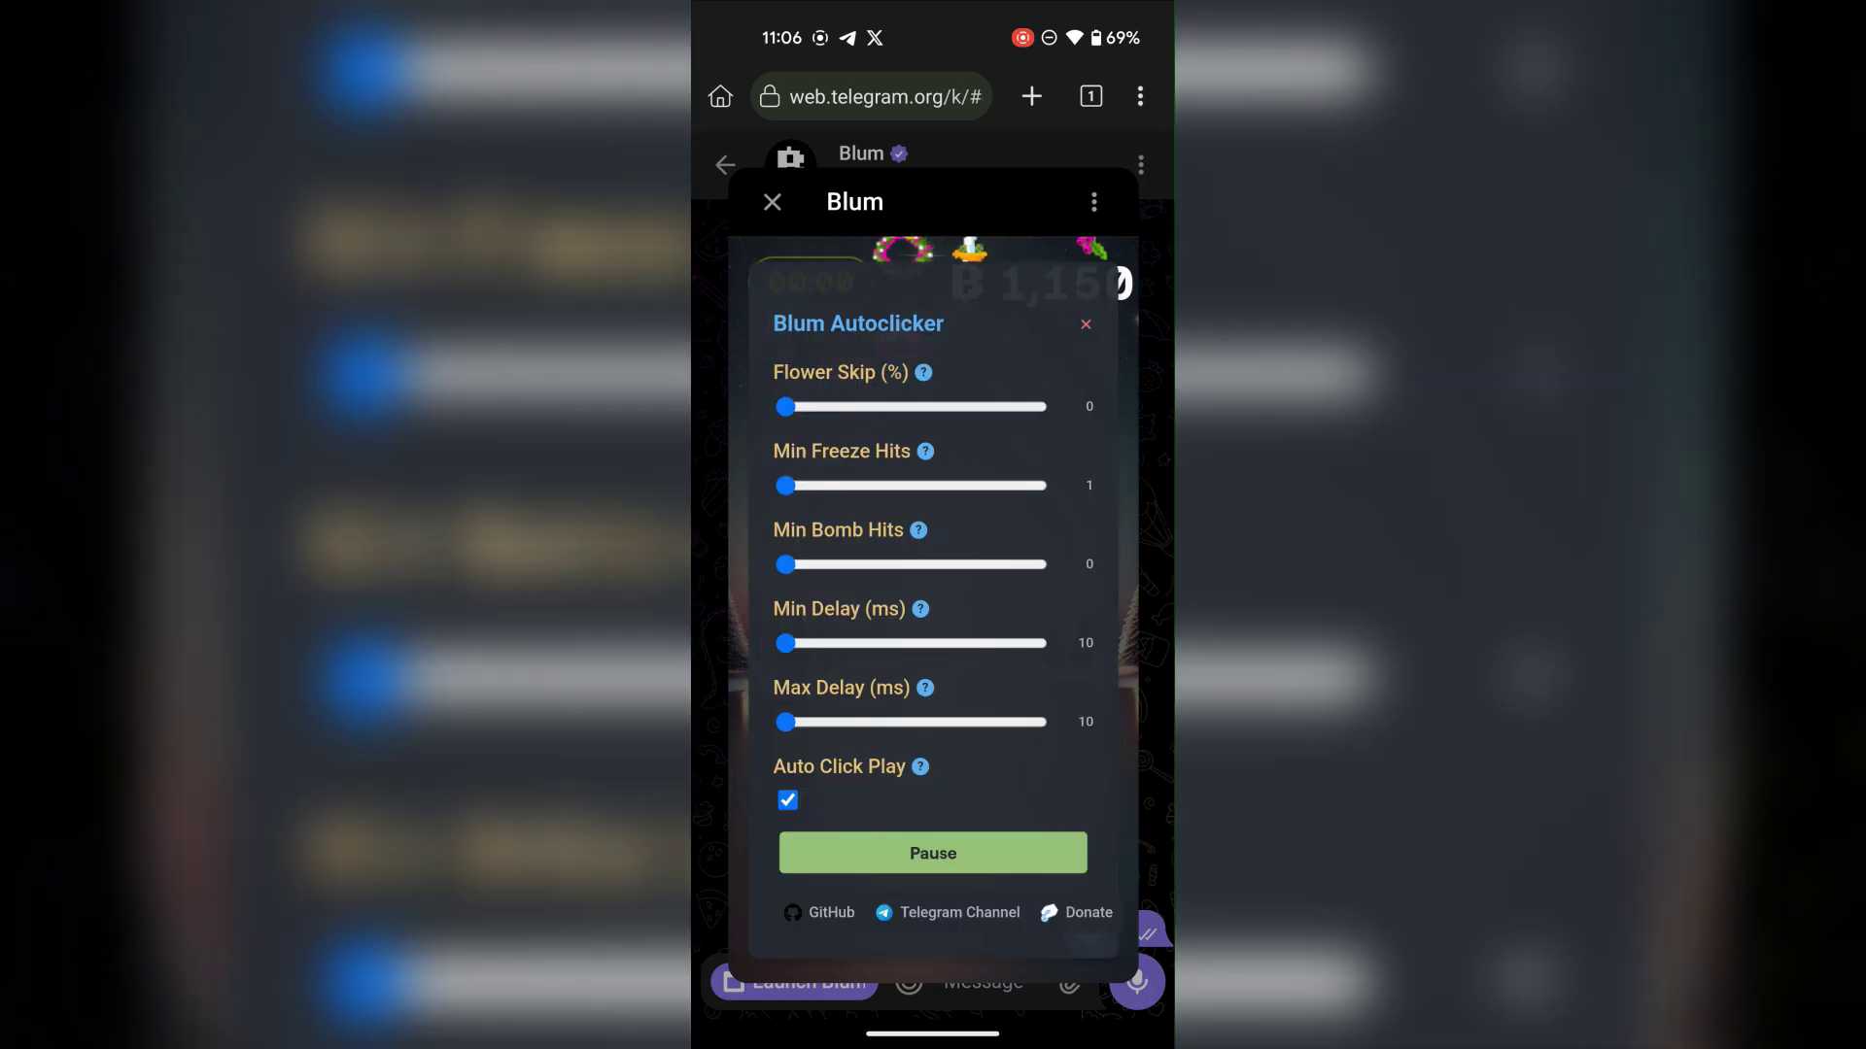
left_click(787, 800)
left_click(1088, 324)
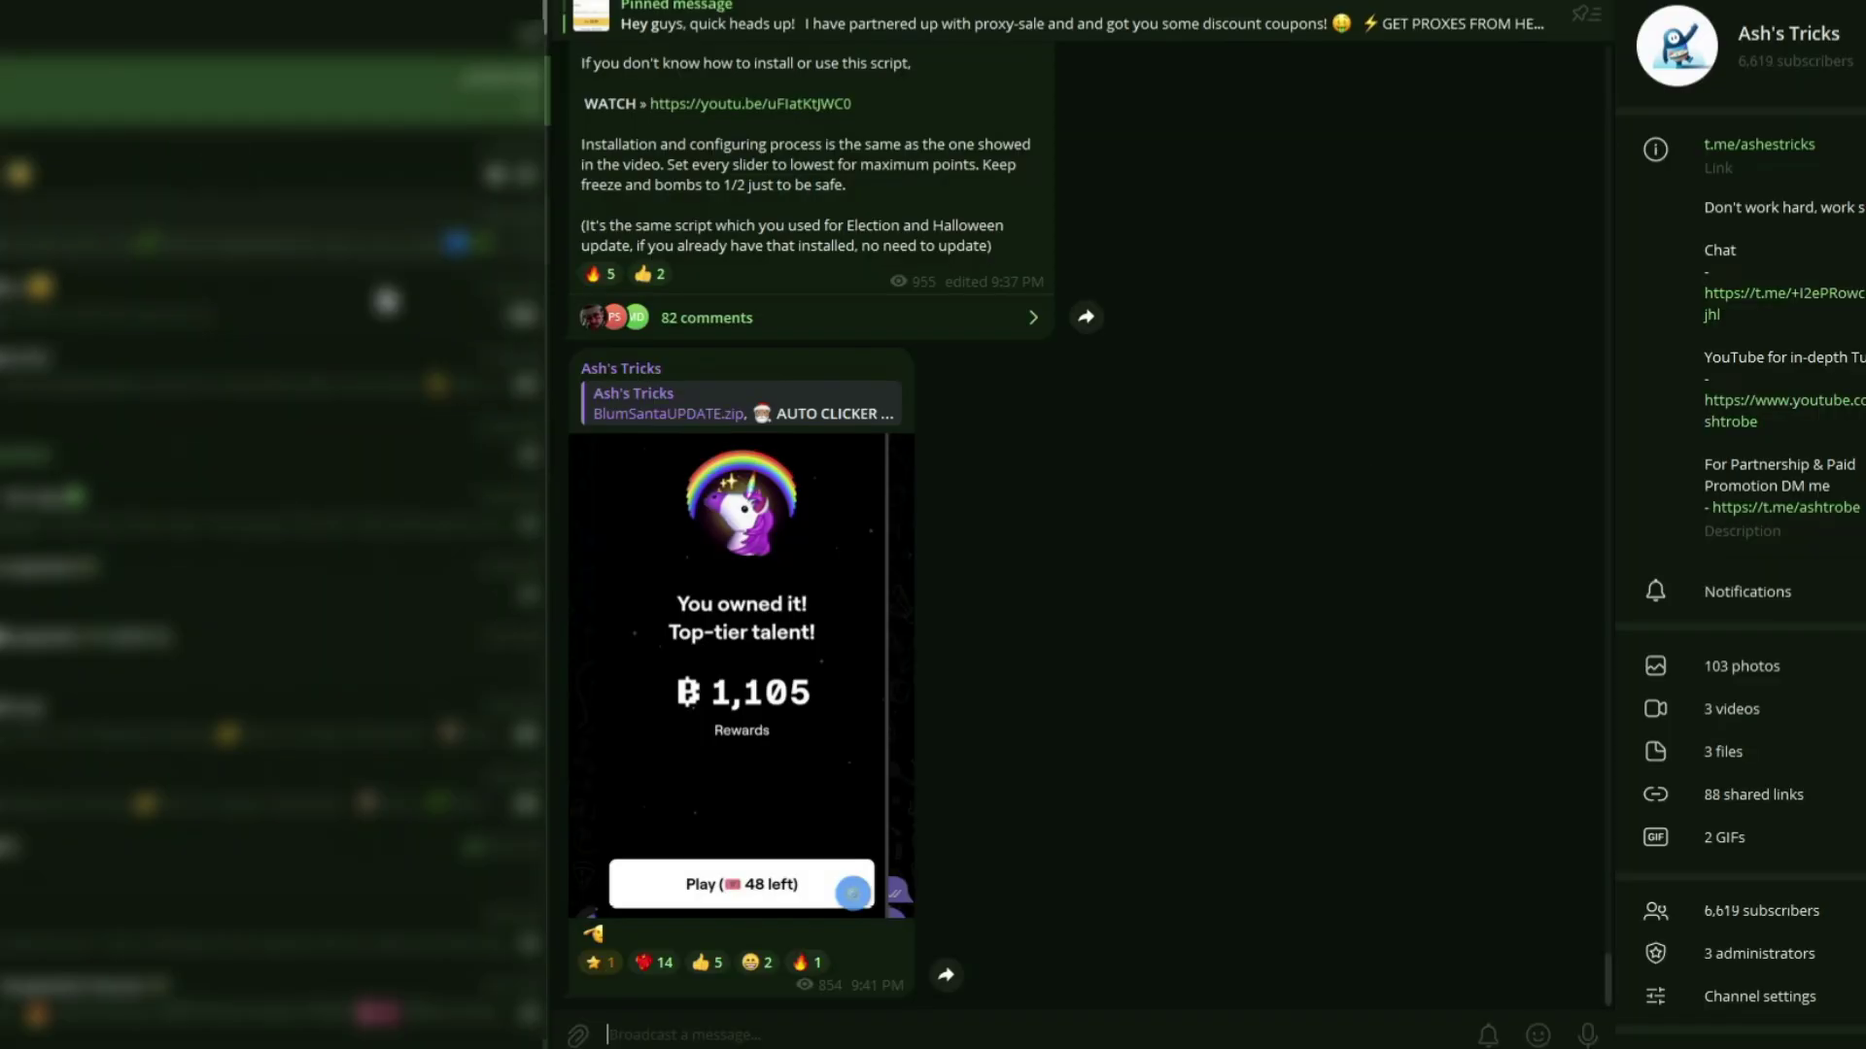
Extract the BlumSantaUPDATE folder to the desktop and open it.
scroll(1246, 729, "up", 4)
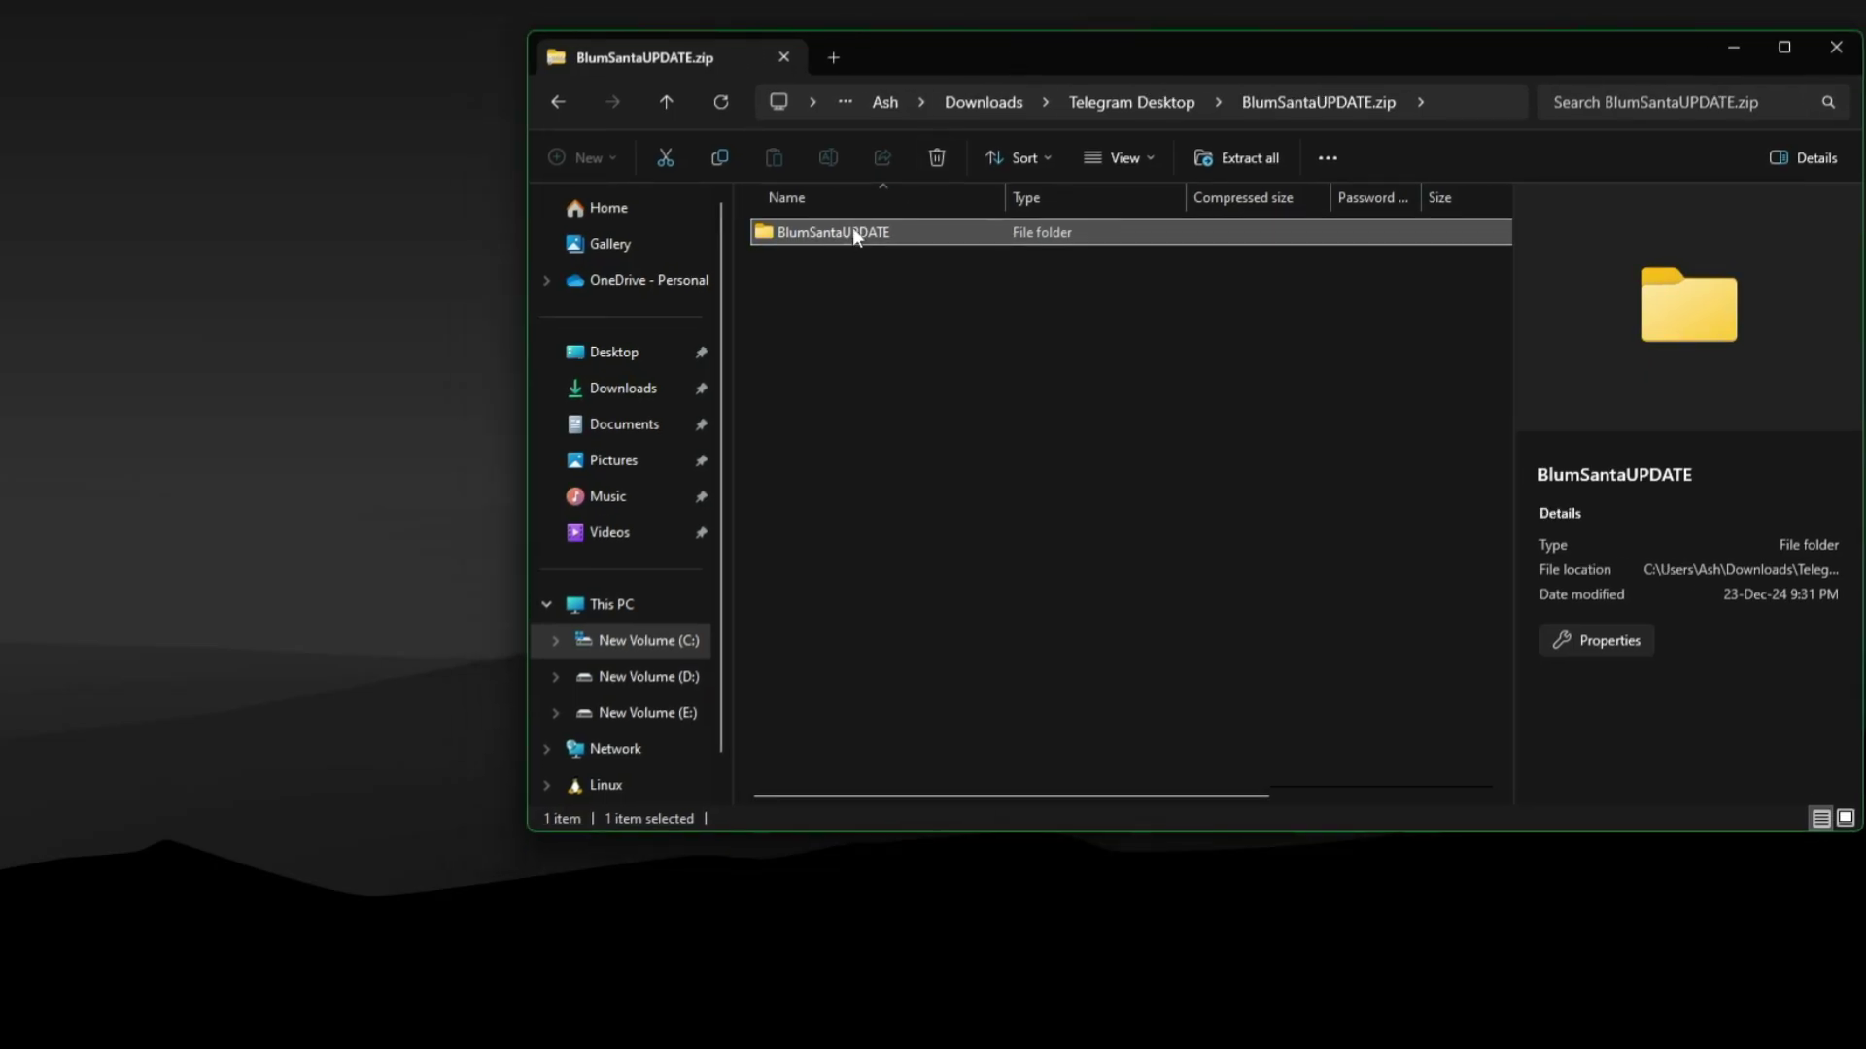
mouse_move(853, 233)
left_mouse_down()
mouse_move(330, 238)
mouse_move(163, 136)
left_mouse_up()
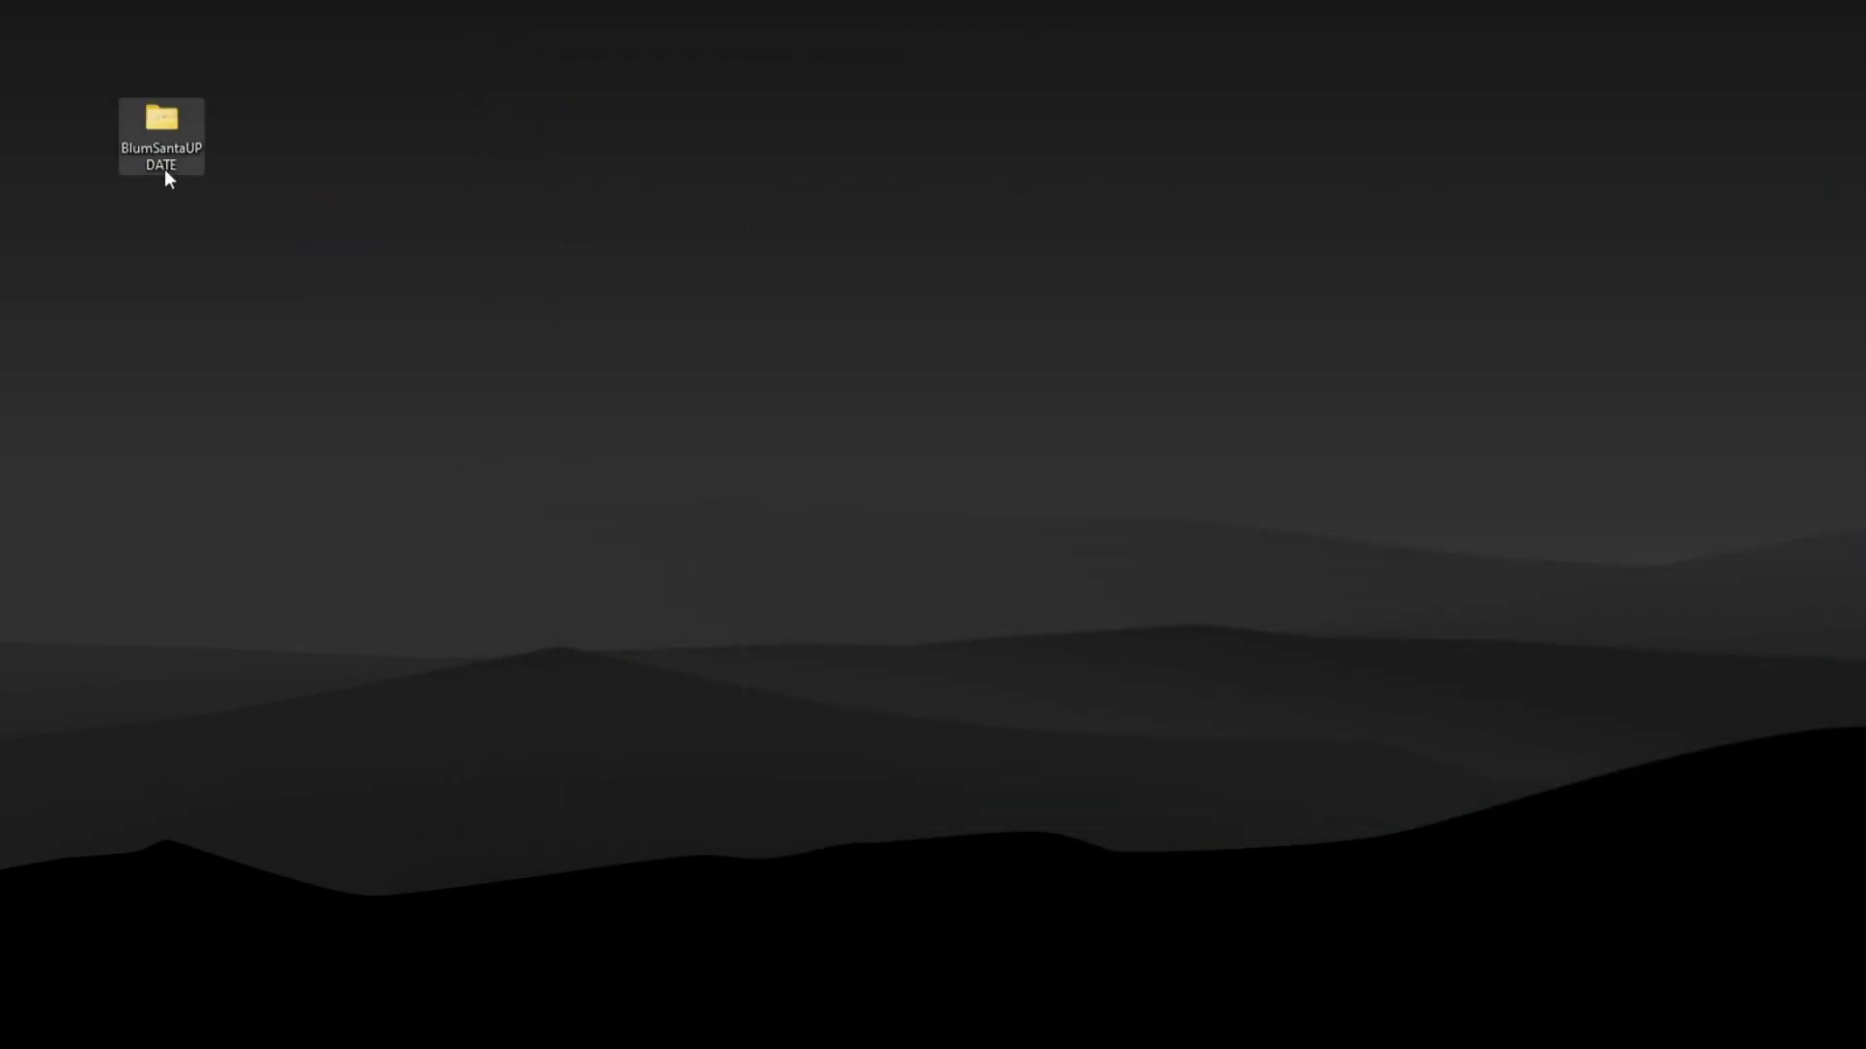
double_click(163, 136)
left_click_drag(1131, 74, 990, 73)
Open !BlumFarm!.user.js in Notepad and copy the entire script.
left_click(688, 252)
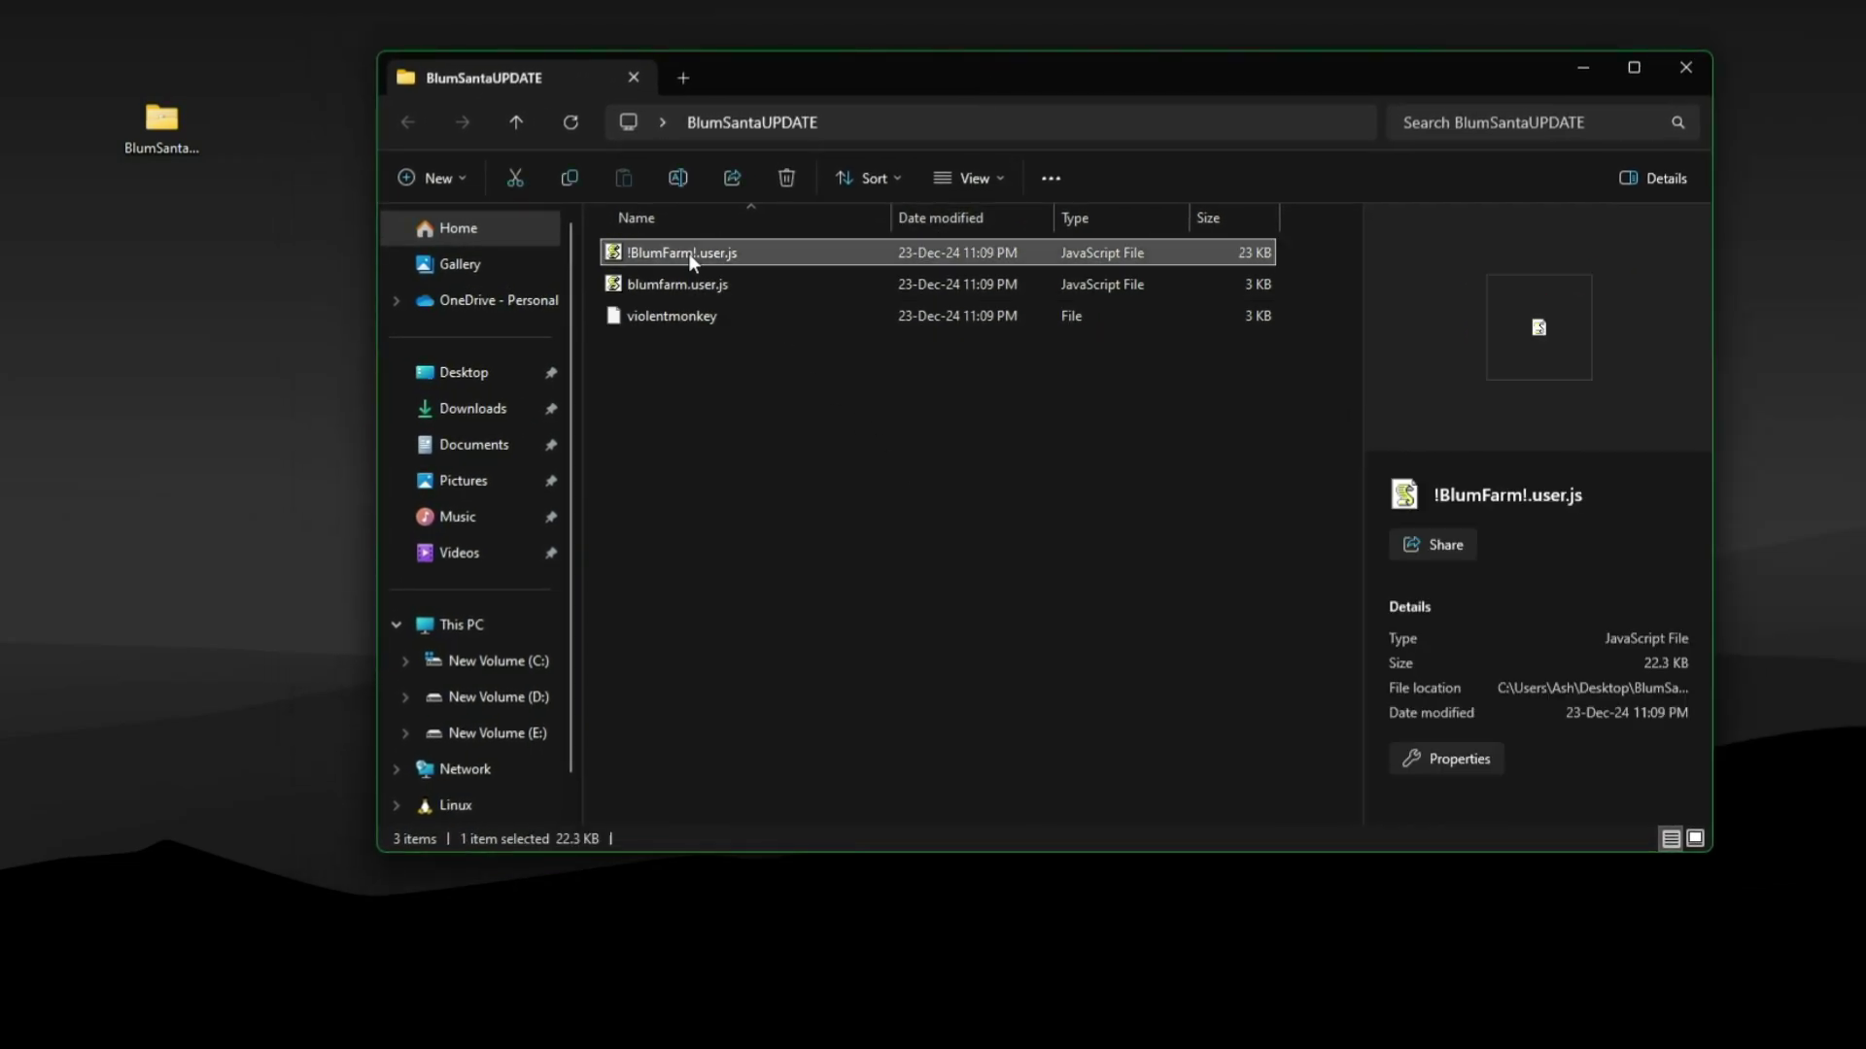
right_click(688, 252)
left_click(771, 590)
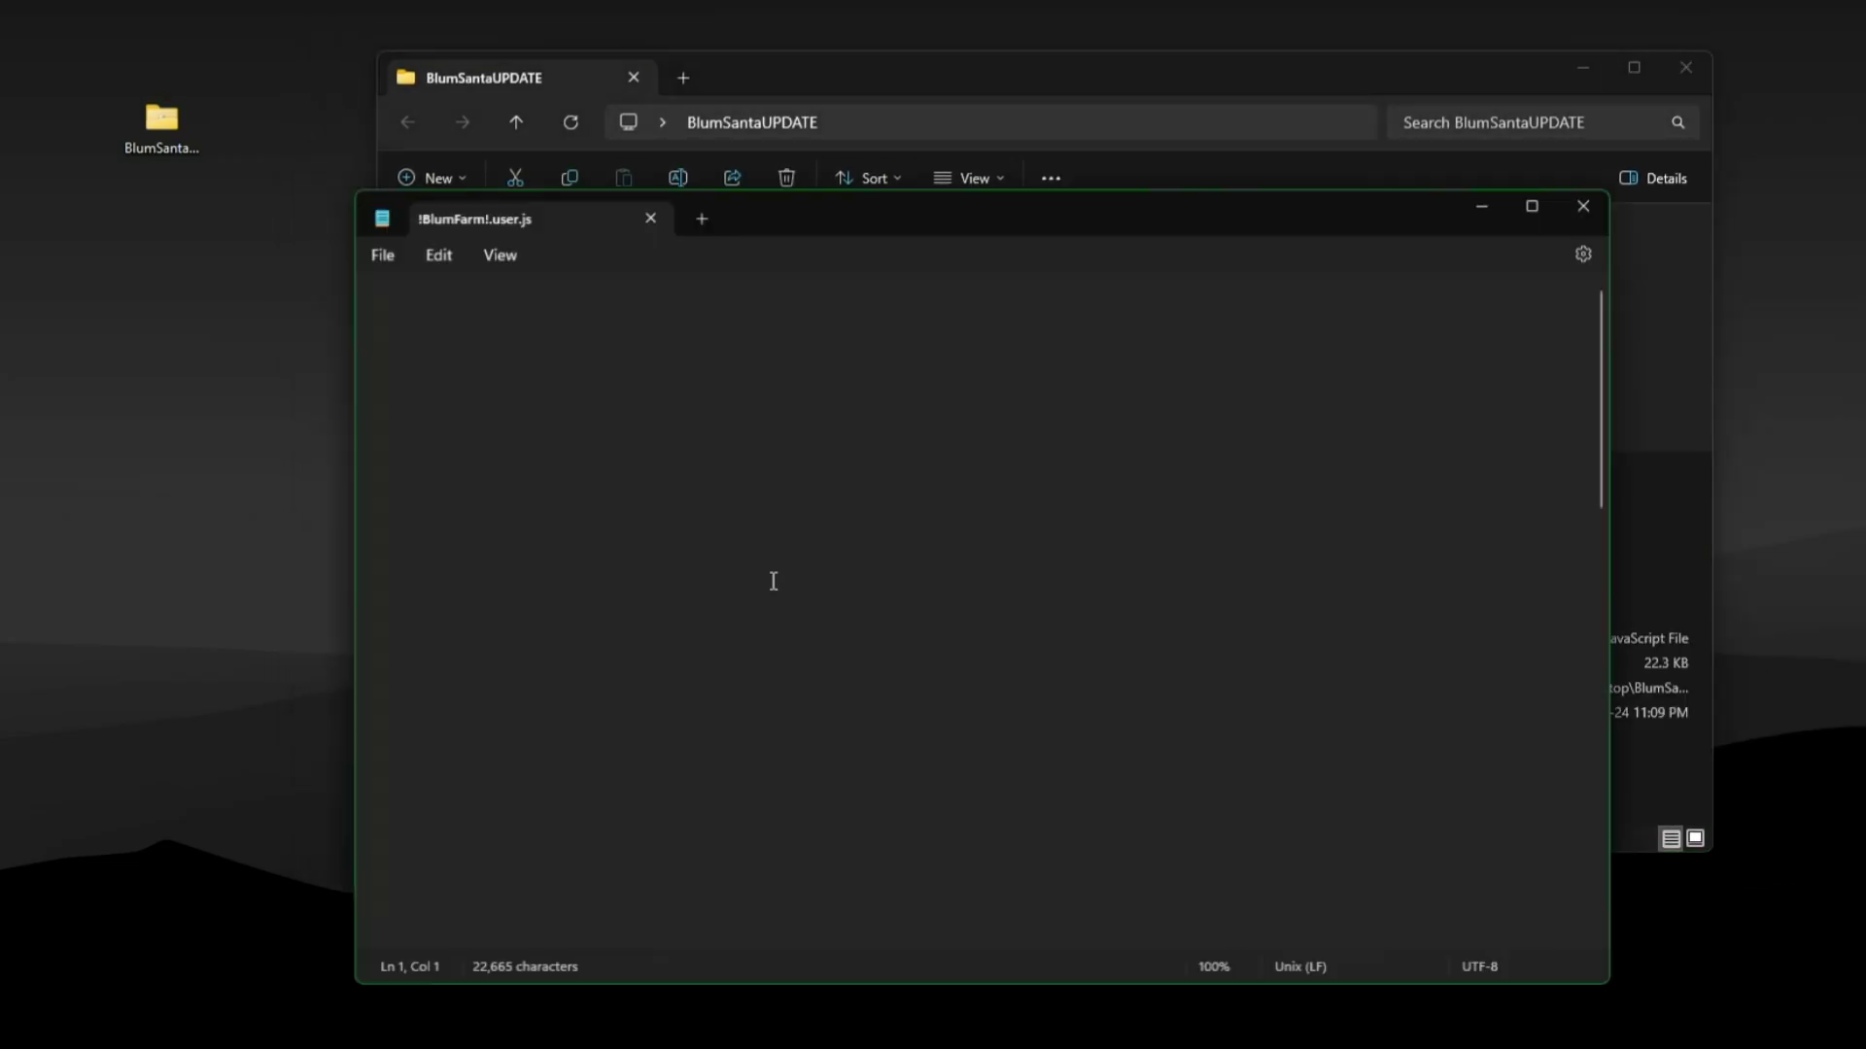
left_click_drag(756, 217, 879, 68)
left_click(968, 281)
key("ctrl+a")
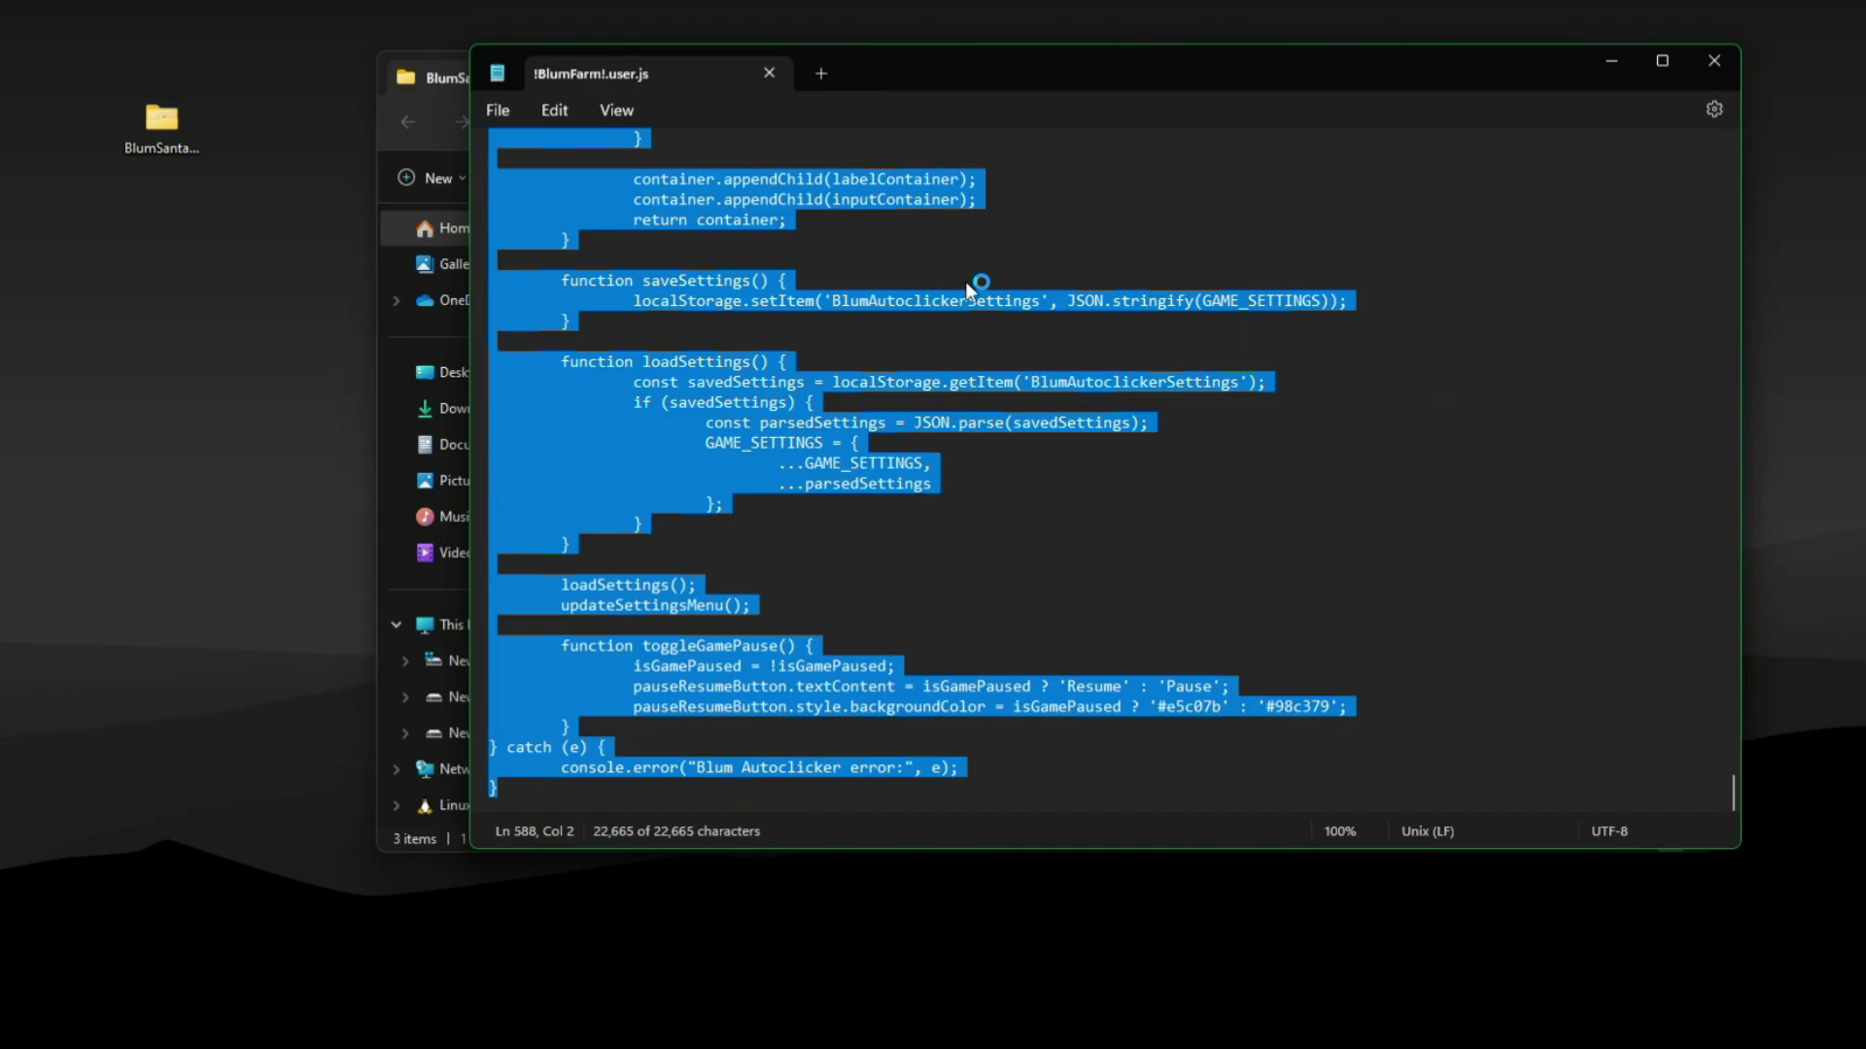
right_click(1059, 284)
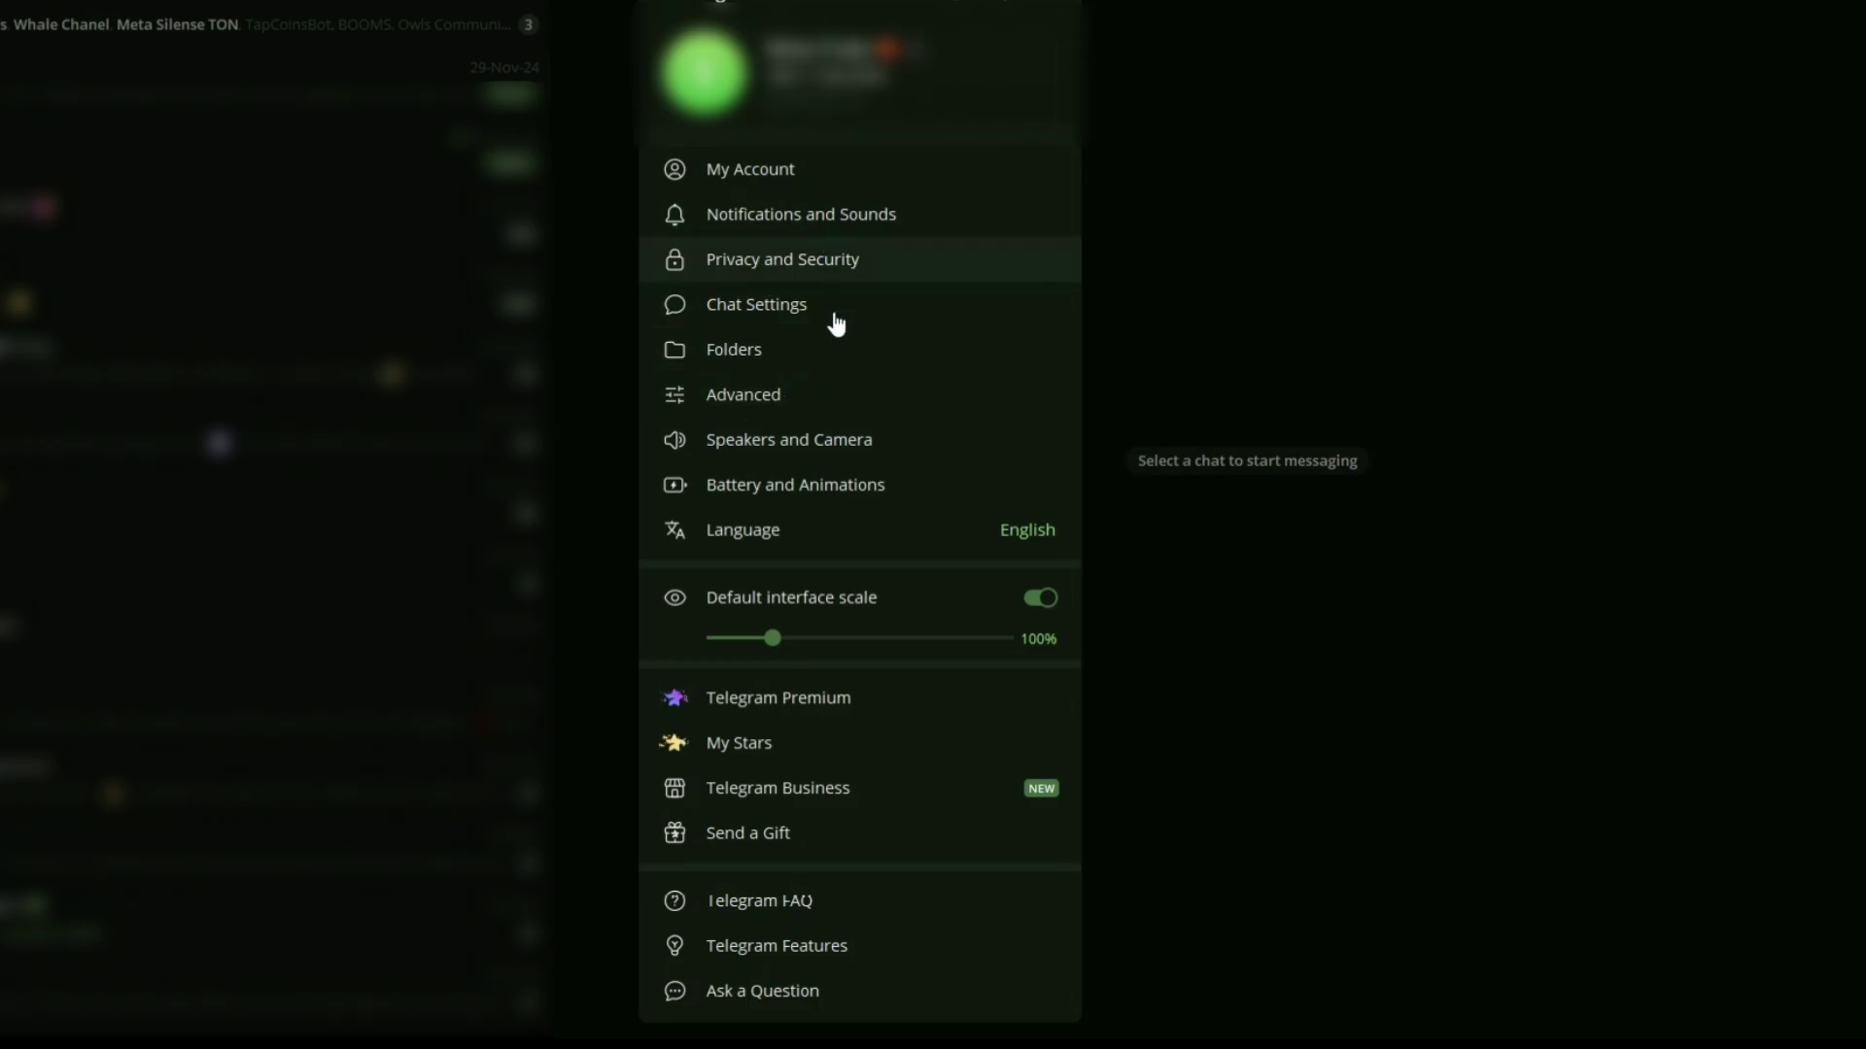
Go through Advanced settings to Experimental settings to find Enable webview inspecting.
left_click(760, 389)
scroll(880, 471, "down", 5)
scroll(884, 481, "down", 2)
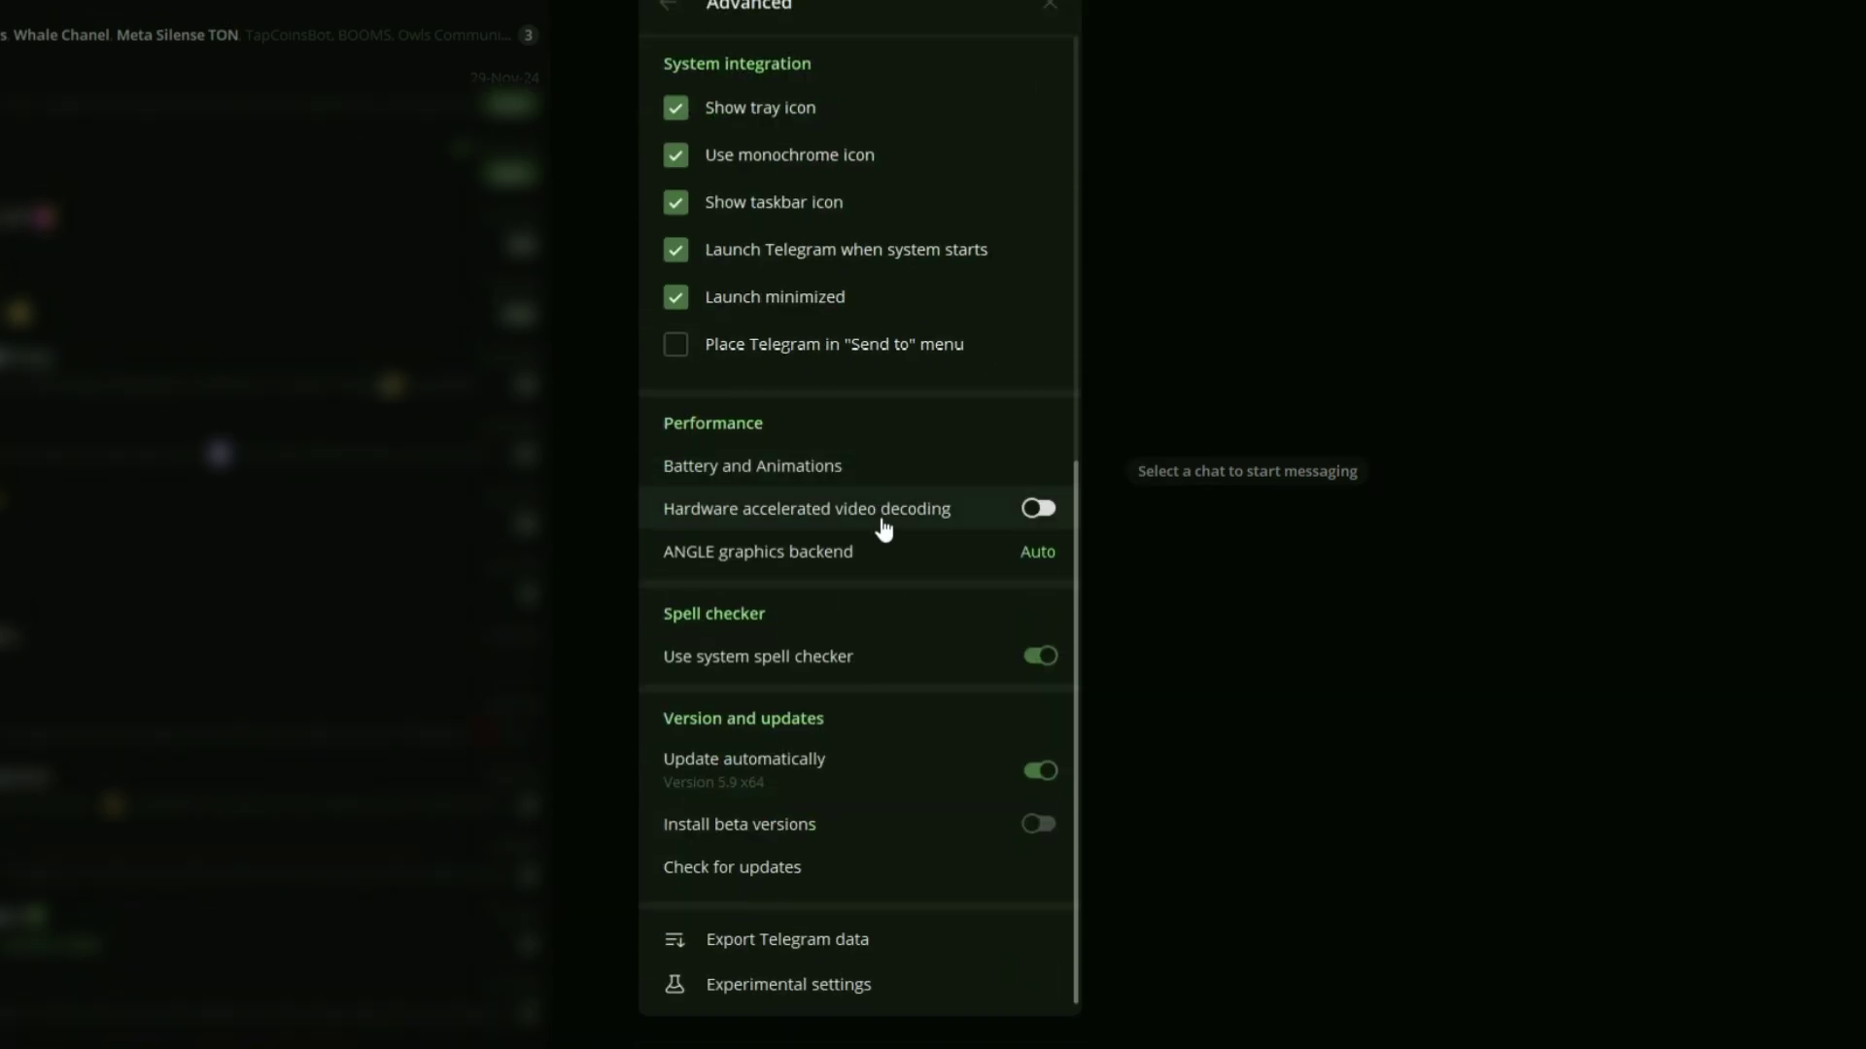
left_click(862, 1001)
scroll(833, 879, "down", 8)
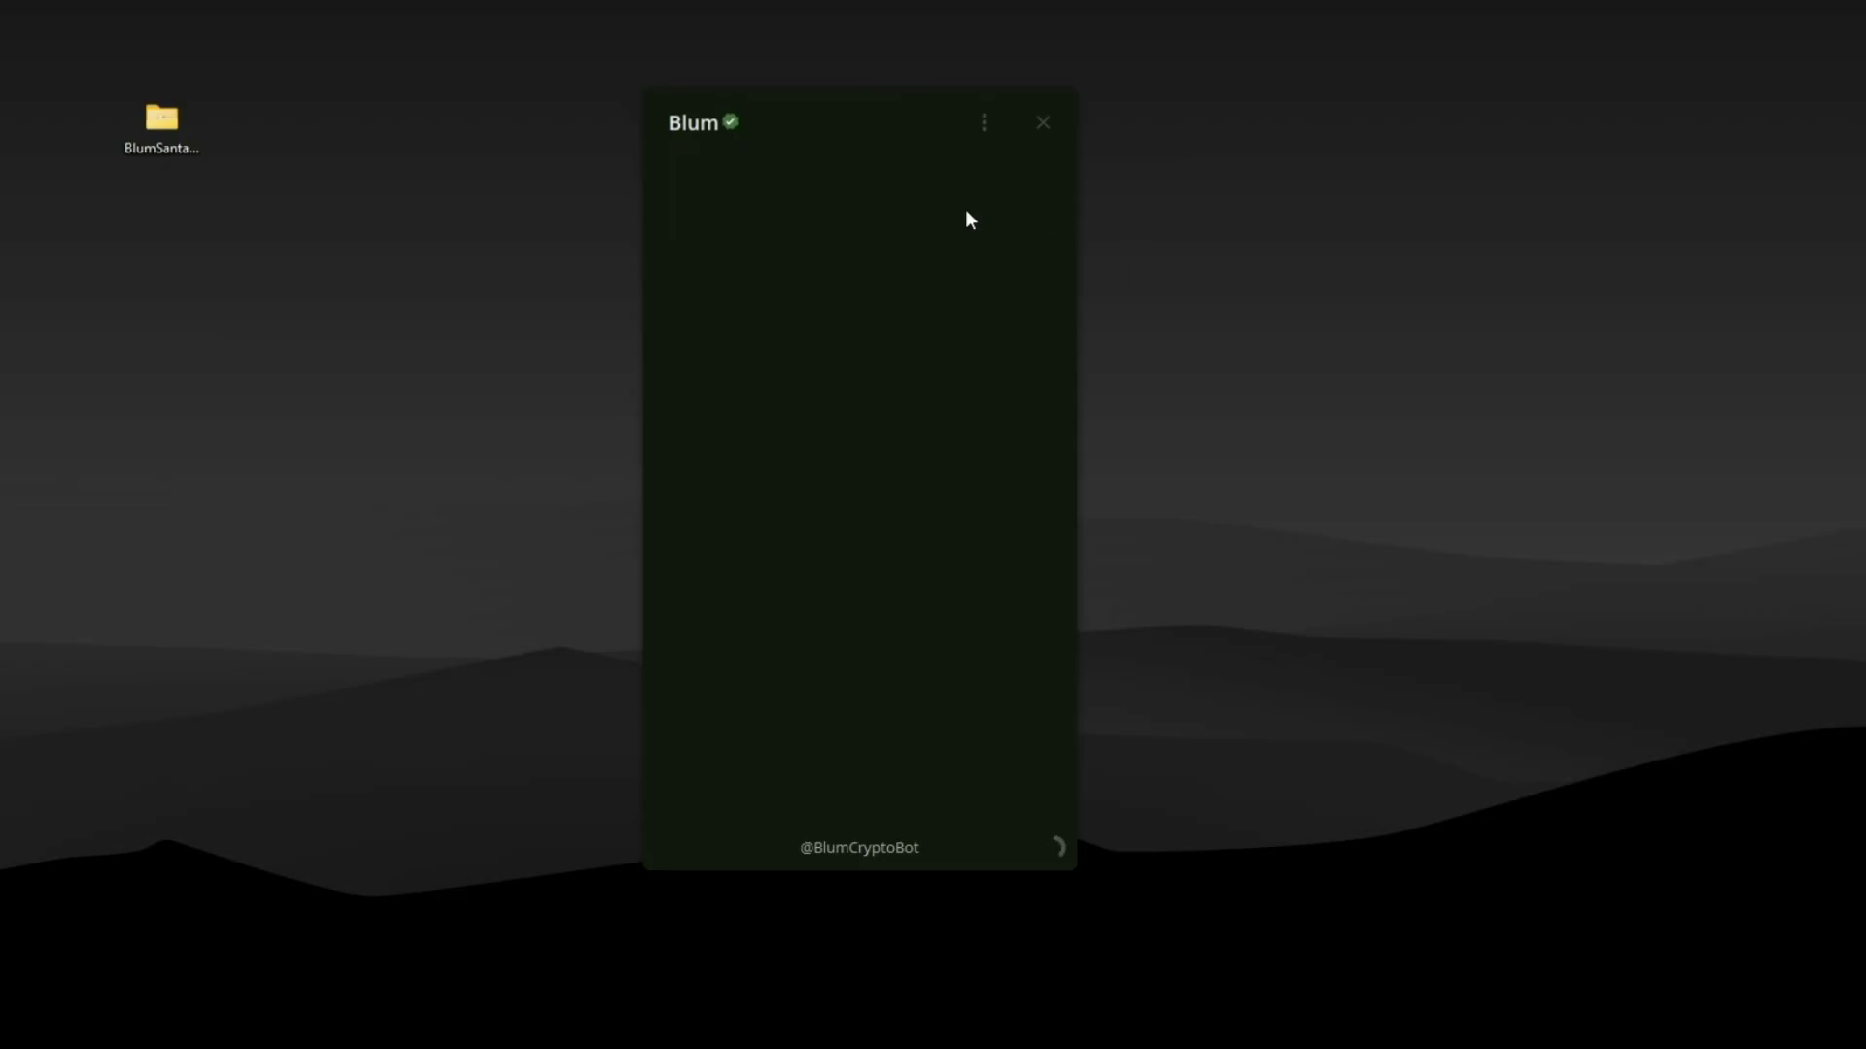
Open DevTools on the Blum mini-app and switch to the Console.
mouse_move(855, 133)
left_mouse_down()
mouse_move(982, 146)
mouse_move(1221, 100)
left_mouse_up()
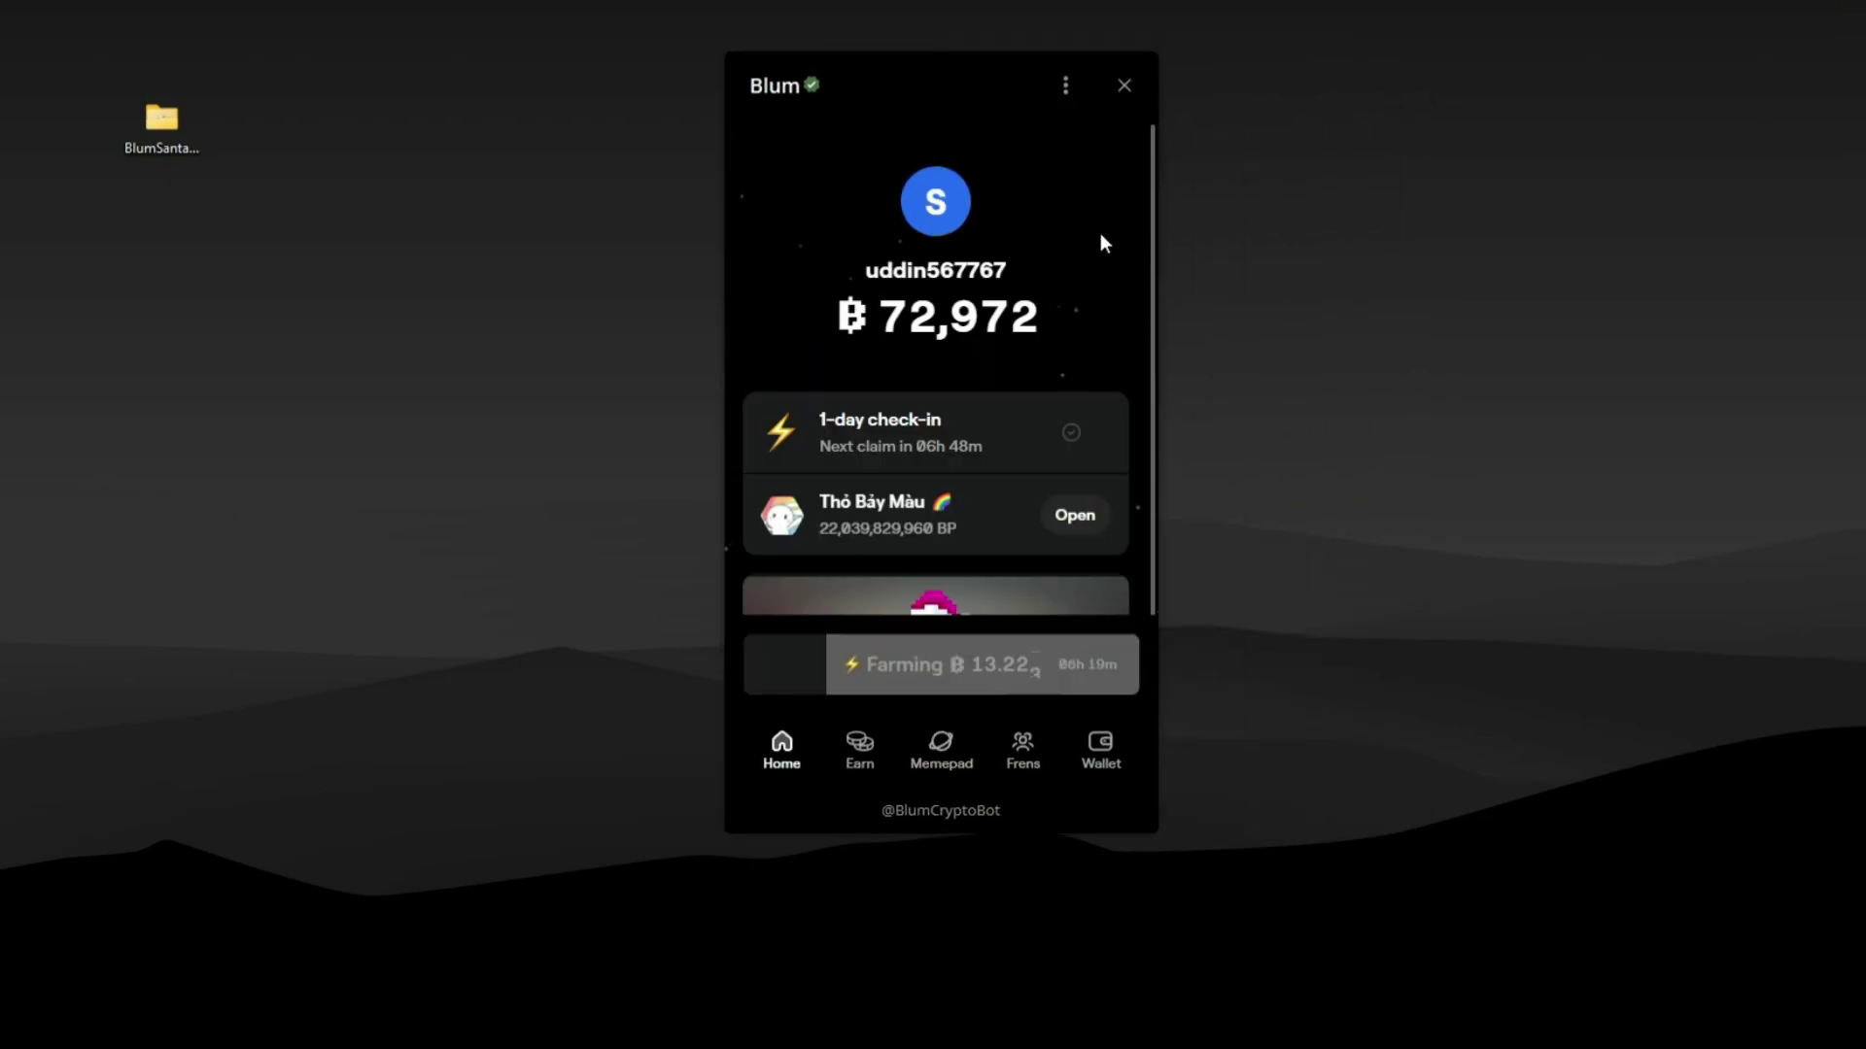
right_click(1100, 234)
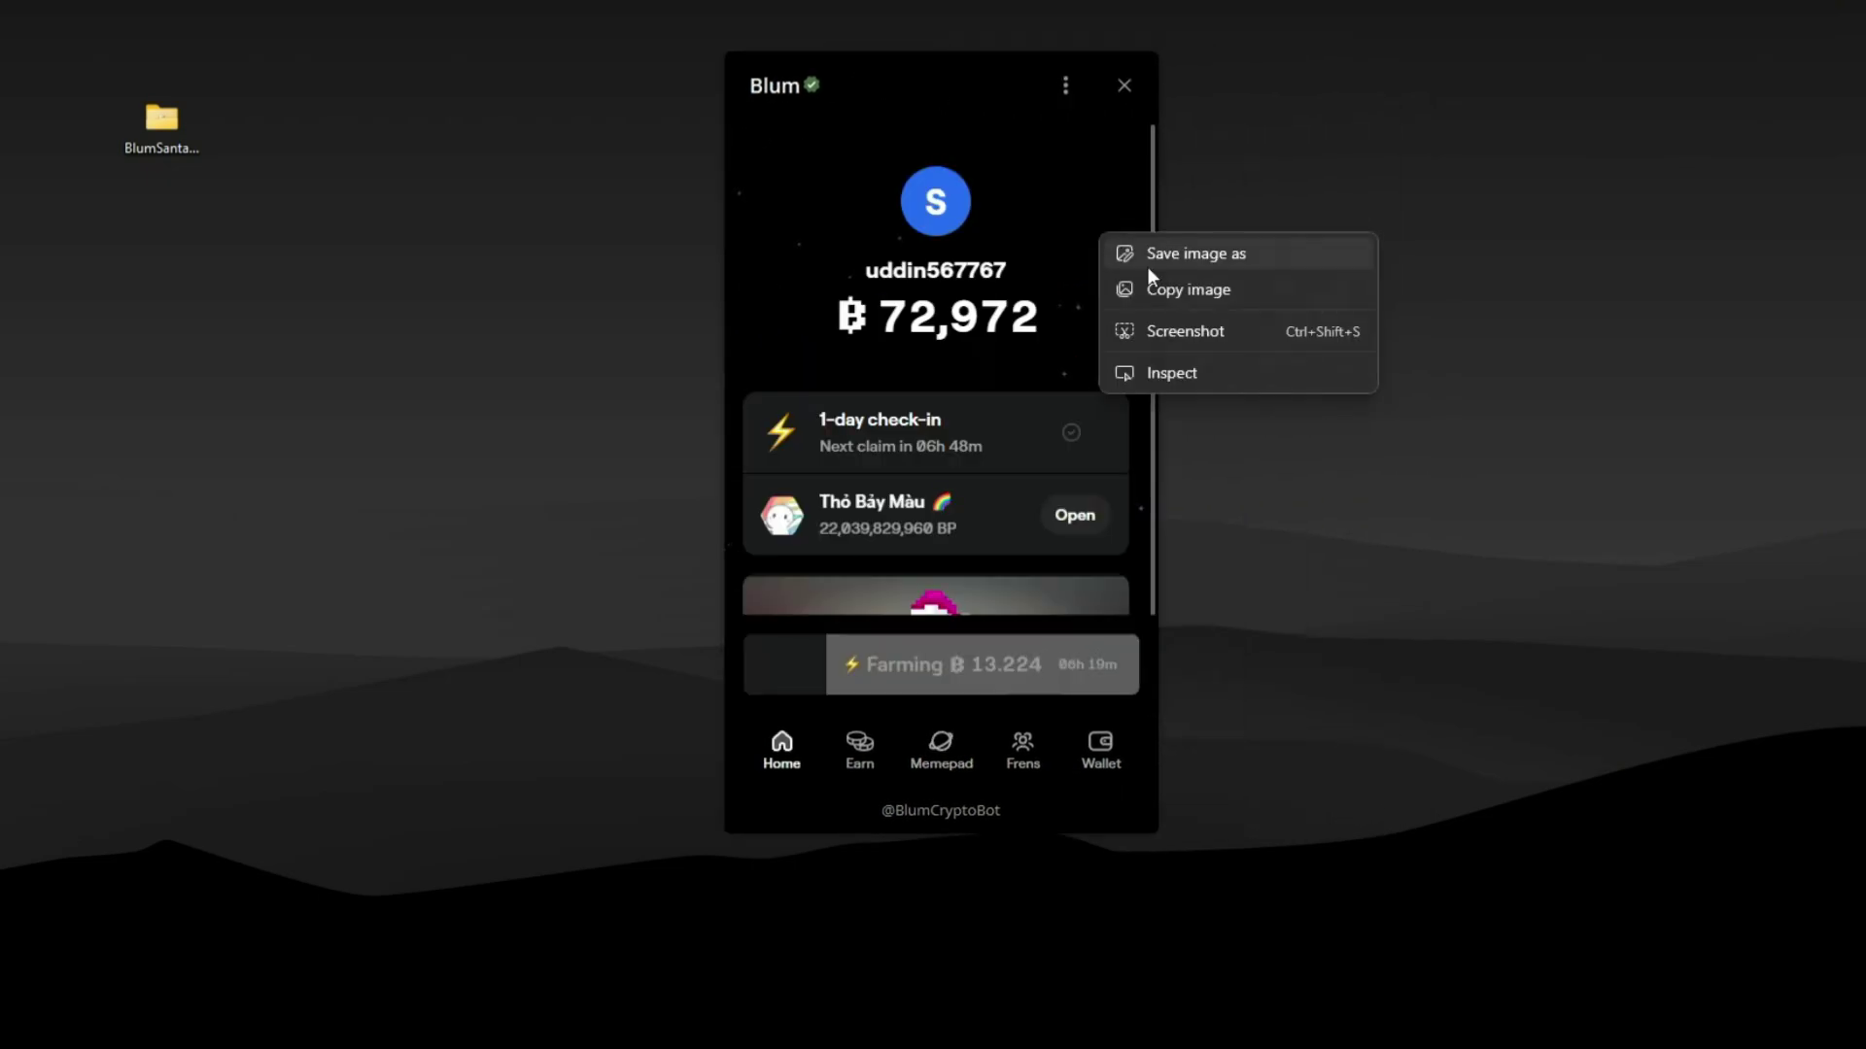
left_click(1184, 374)
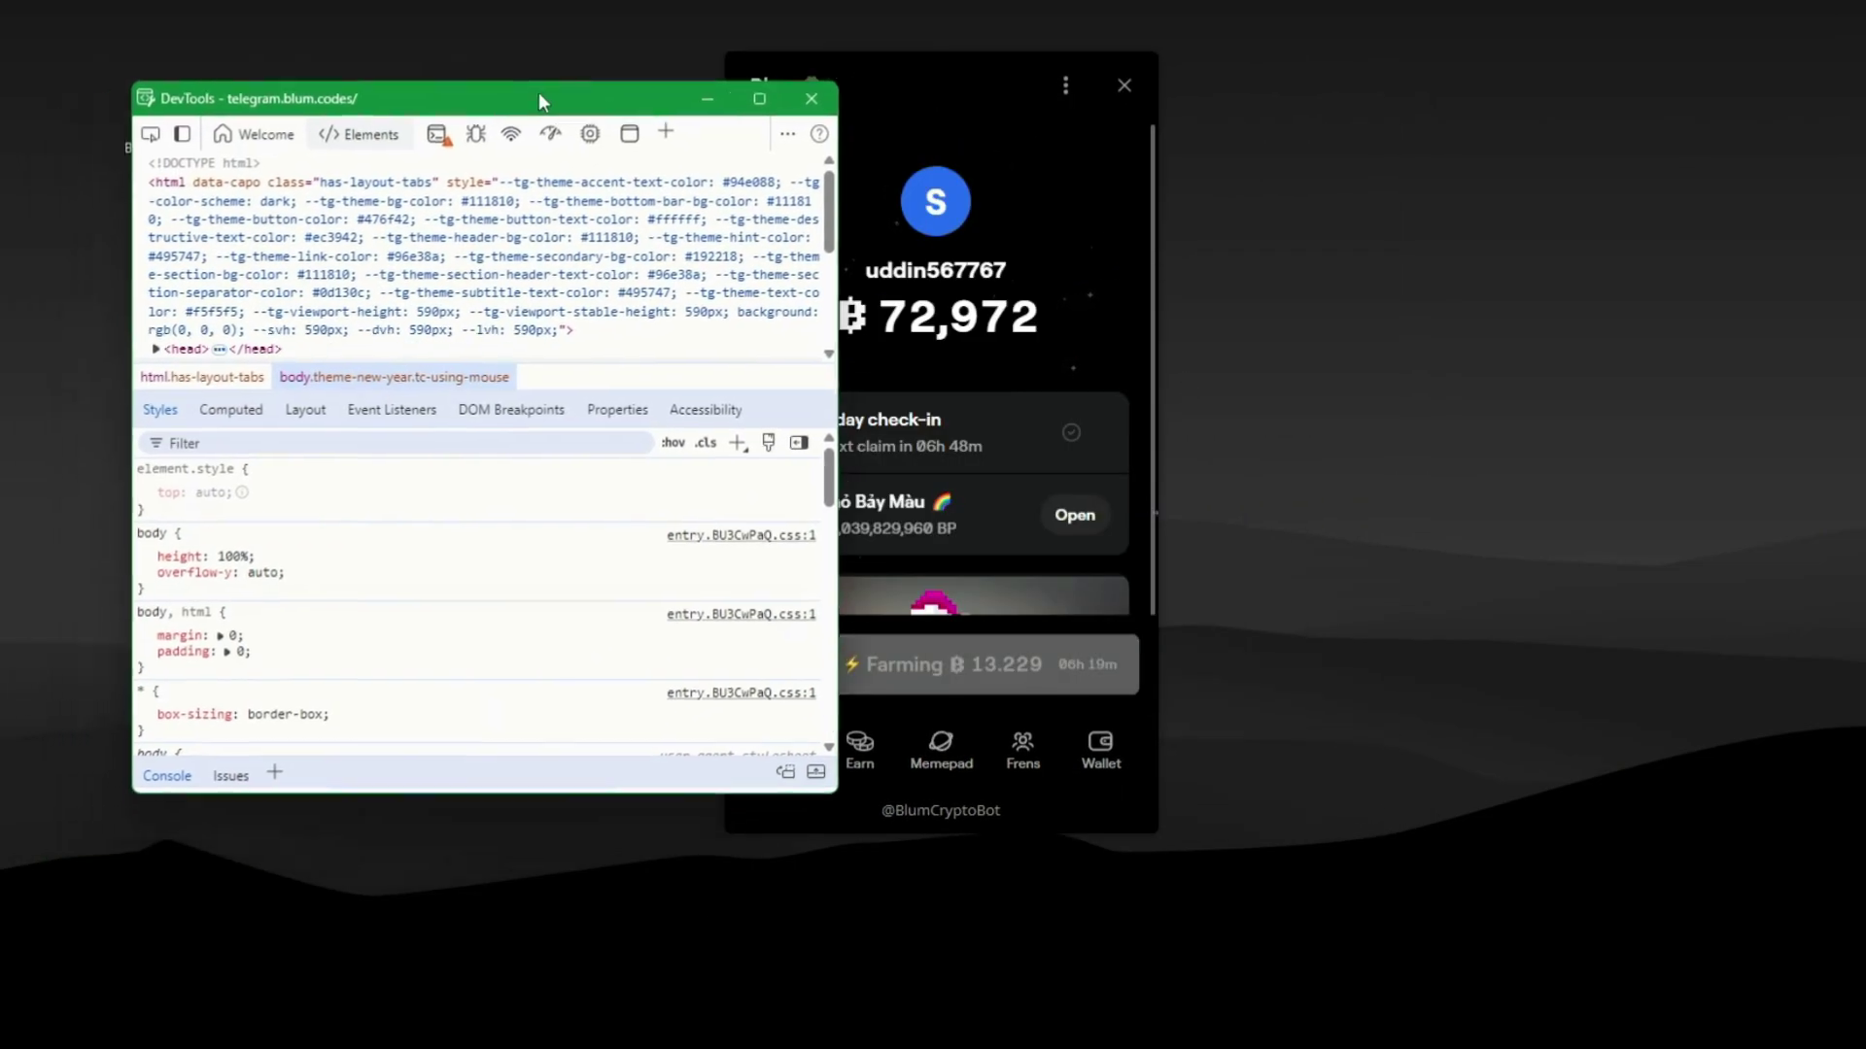
left_click_drag(929, 82, 1624, 48)
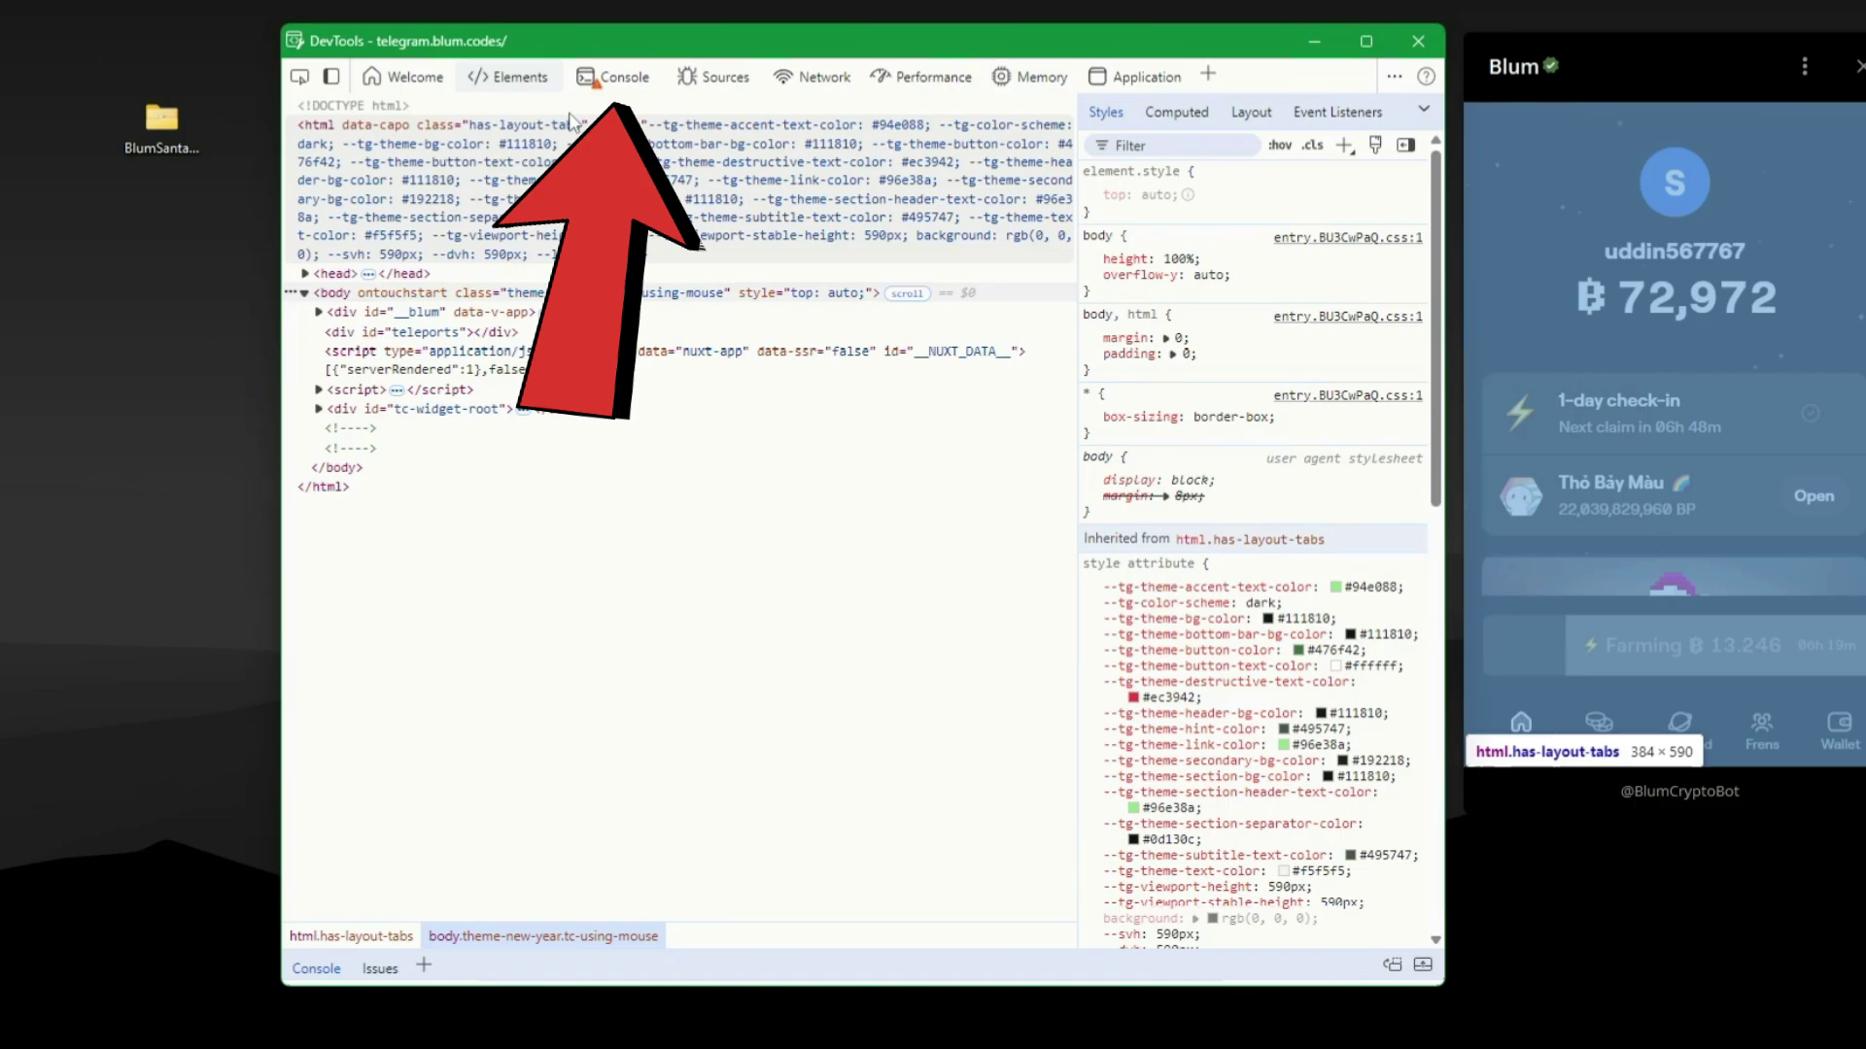
left_click(612, 85)
type("allow pasting")
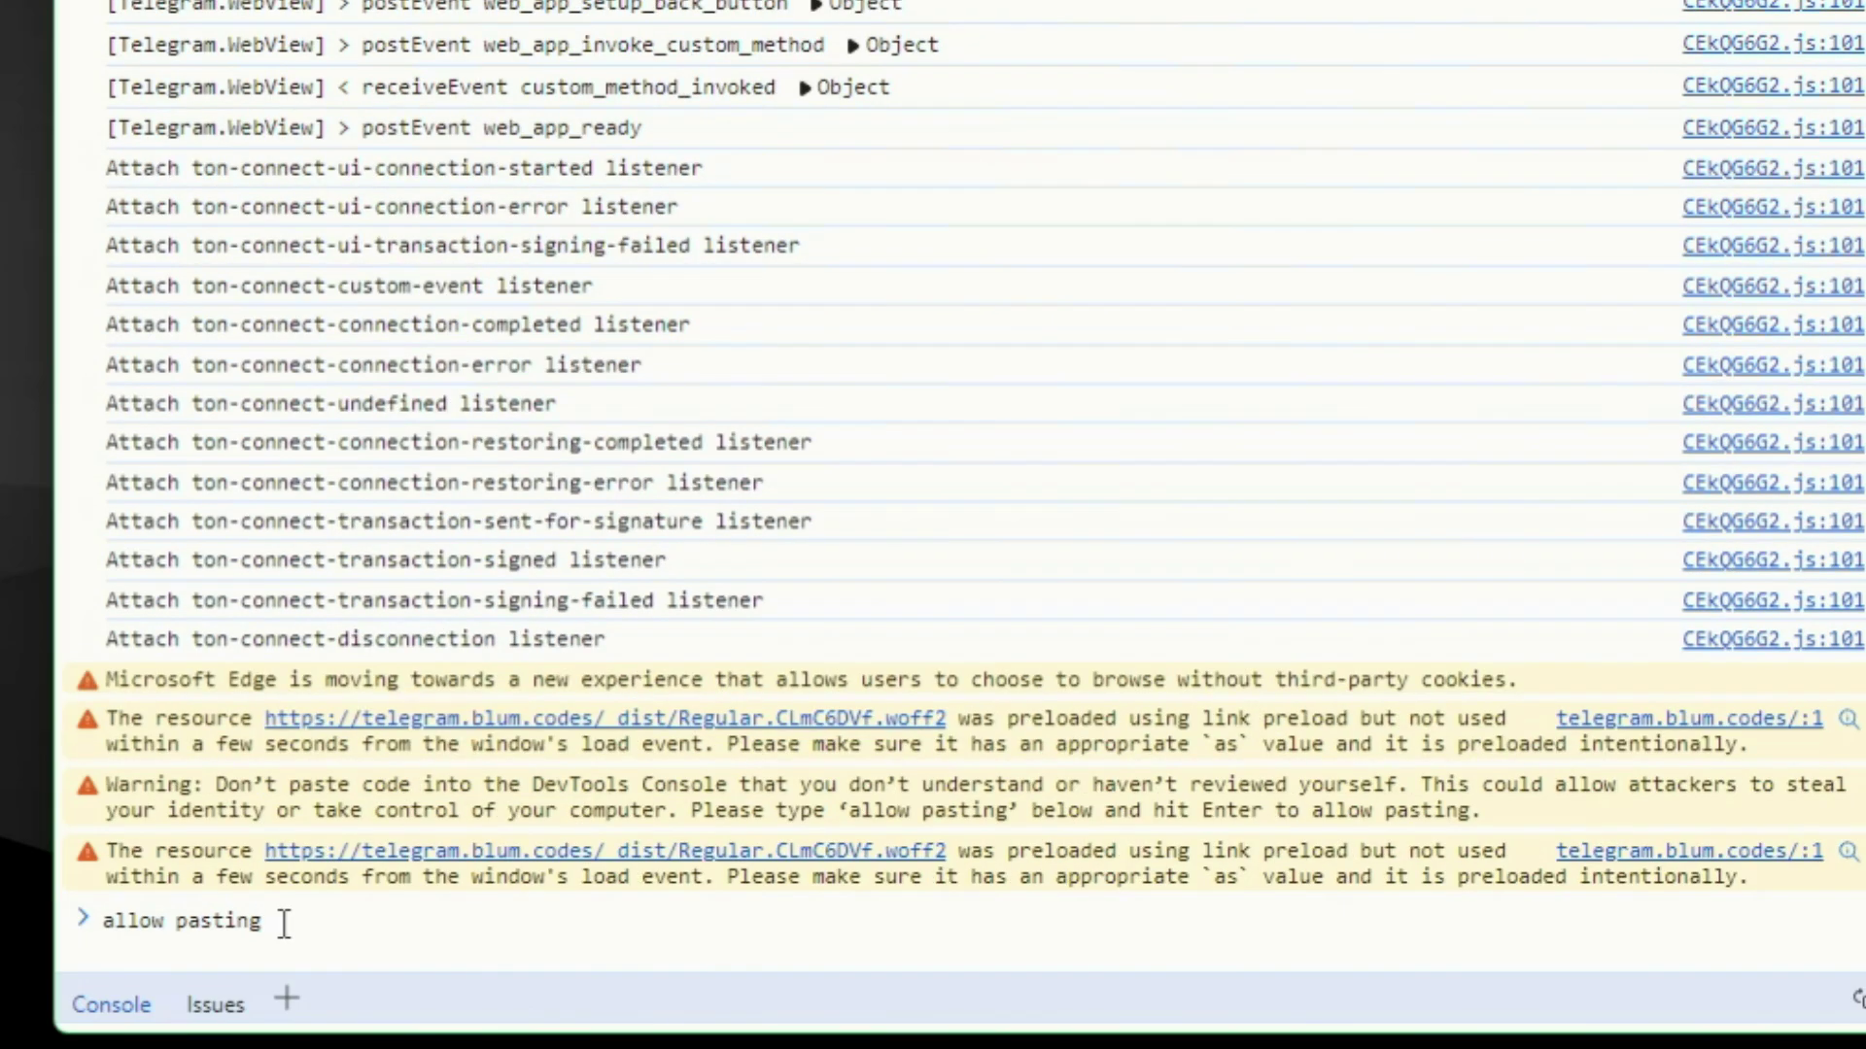
Allow pasting, then paste and run the BlumFarm script in the console.
key("Return")
key("ctrl+v")
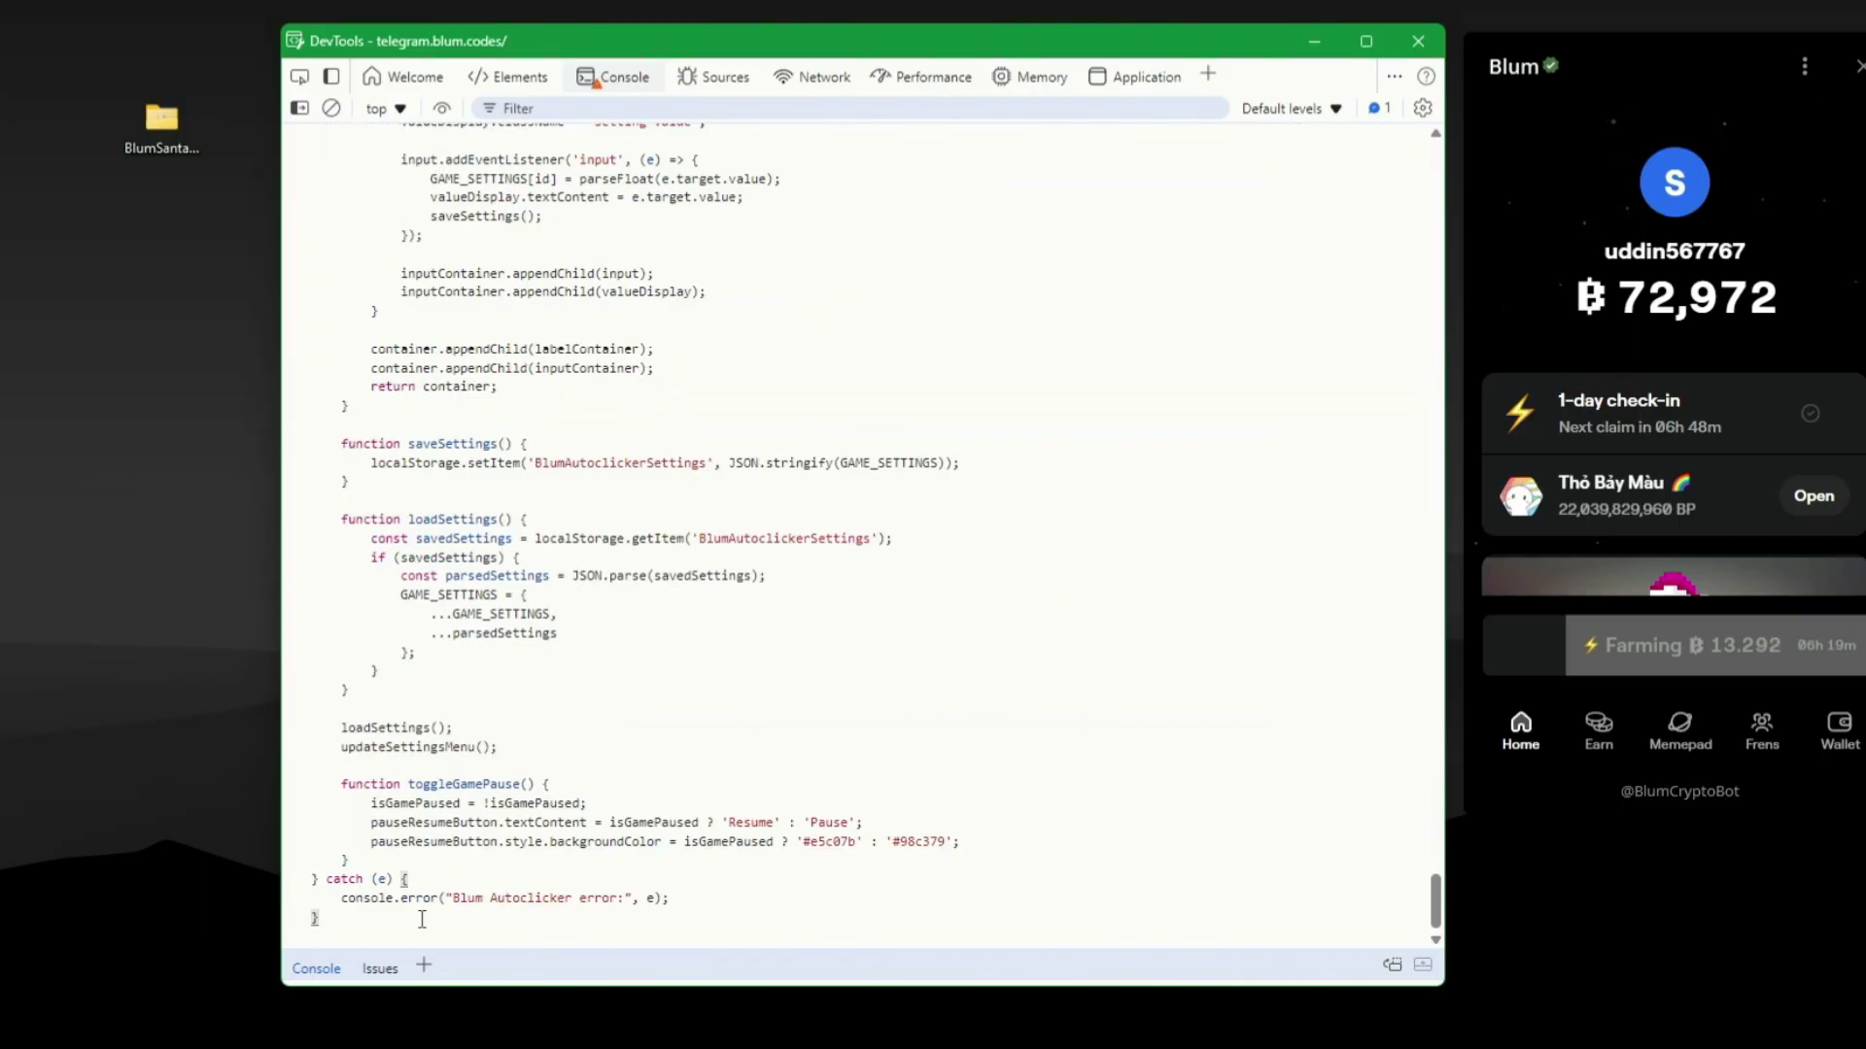
key("Return")
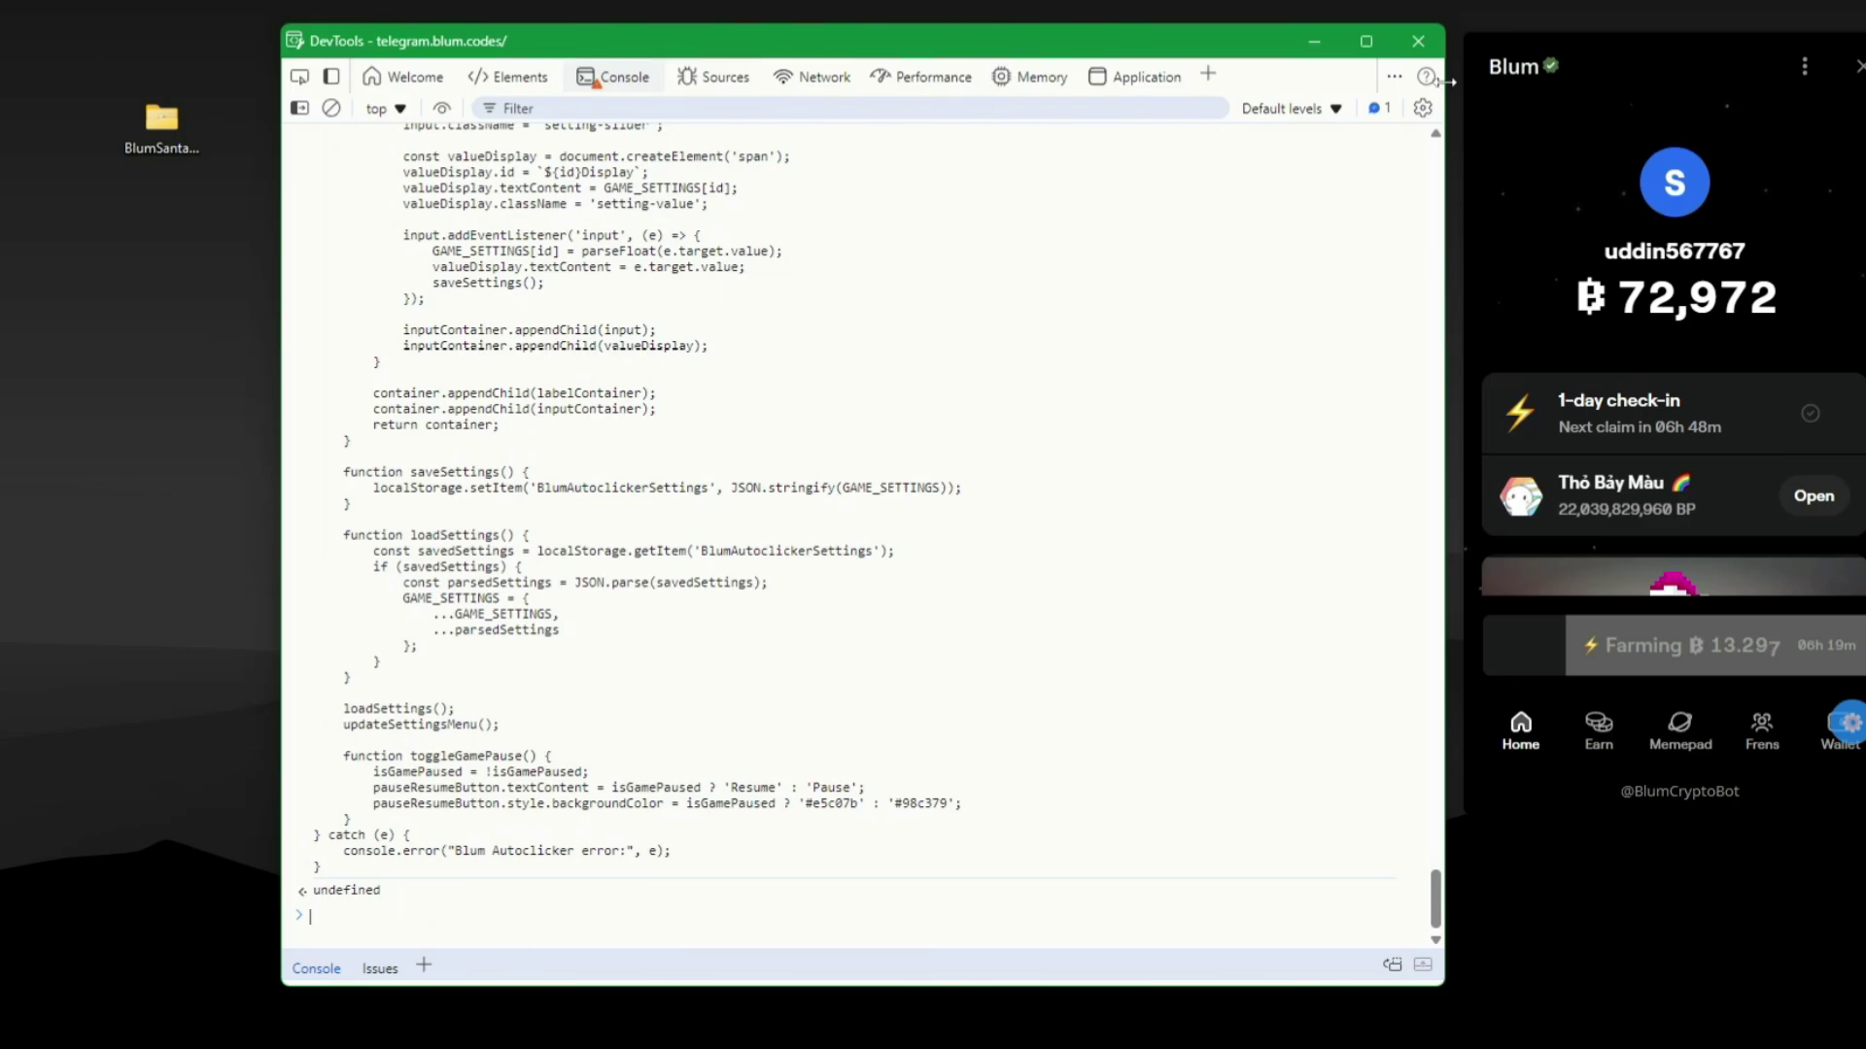
left_click_drag(1275, 47, 1017, 28)
mouse_move(1564, 62)
left_mouse_down()
mouse_move(1365, 102)
mouse_move(1397, 46)
left_mouse_up()
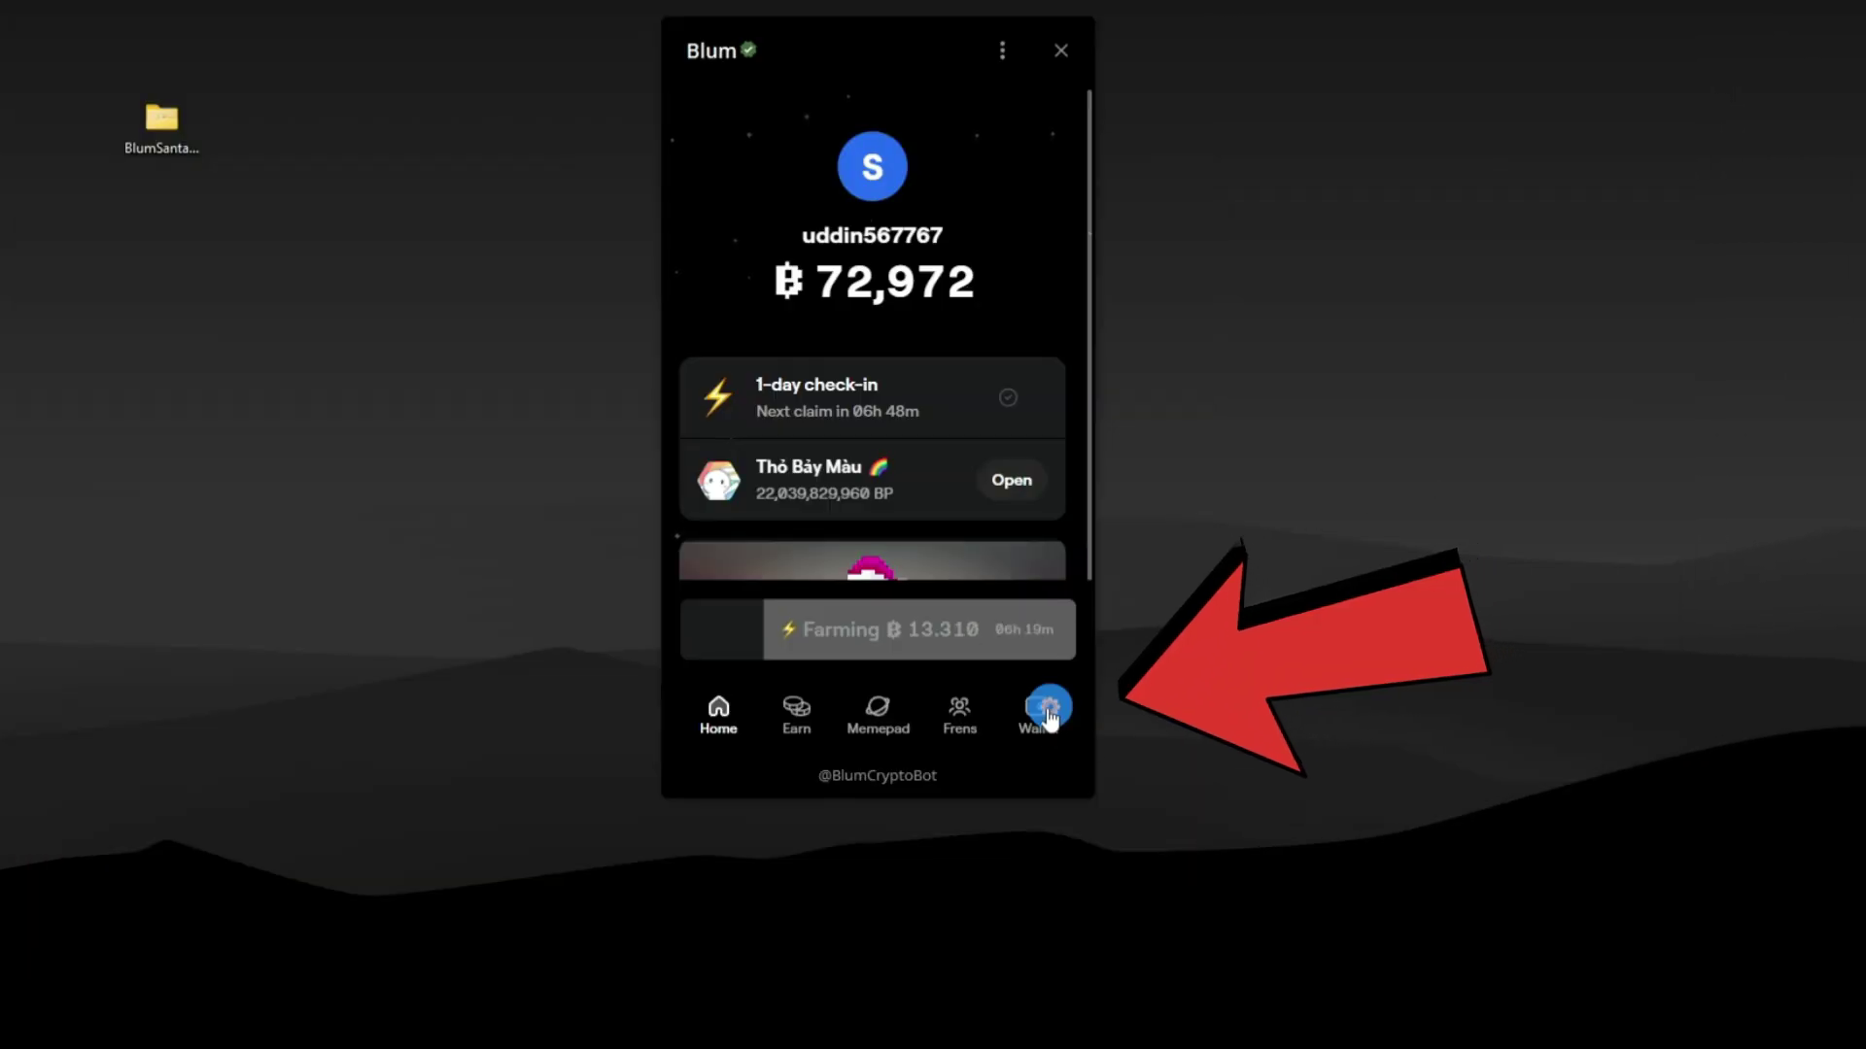
Drag the Blum autoclicker sliders to minimum, setting Flower Skip to 0 and Max Delay to 10 ms.
left_click(1047, 714)
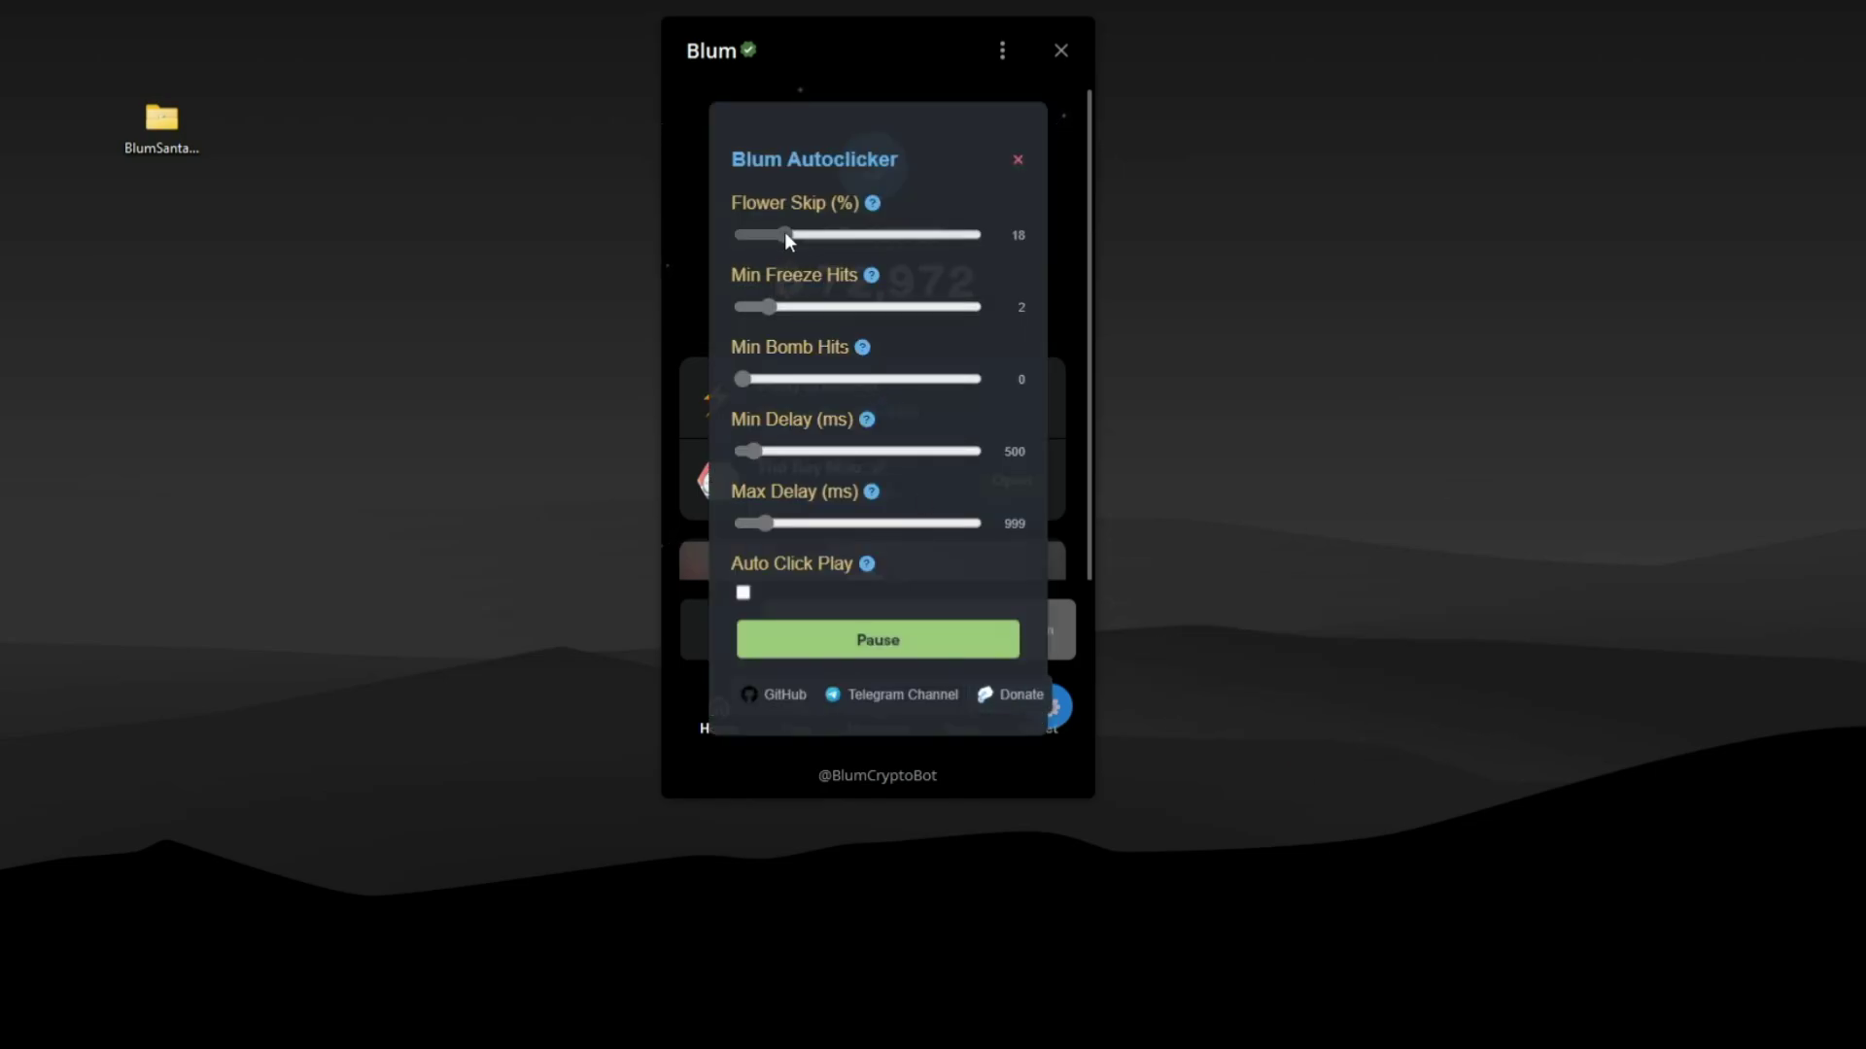
left_click_drag(784, 234, 735, 234)
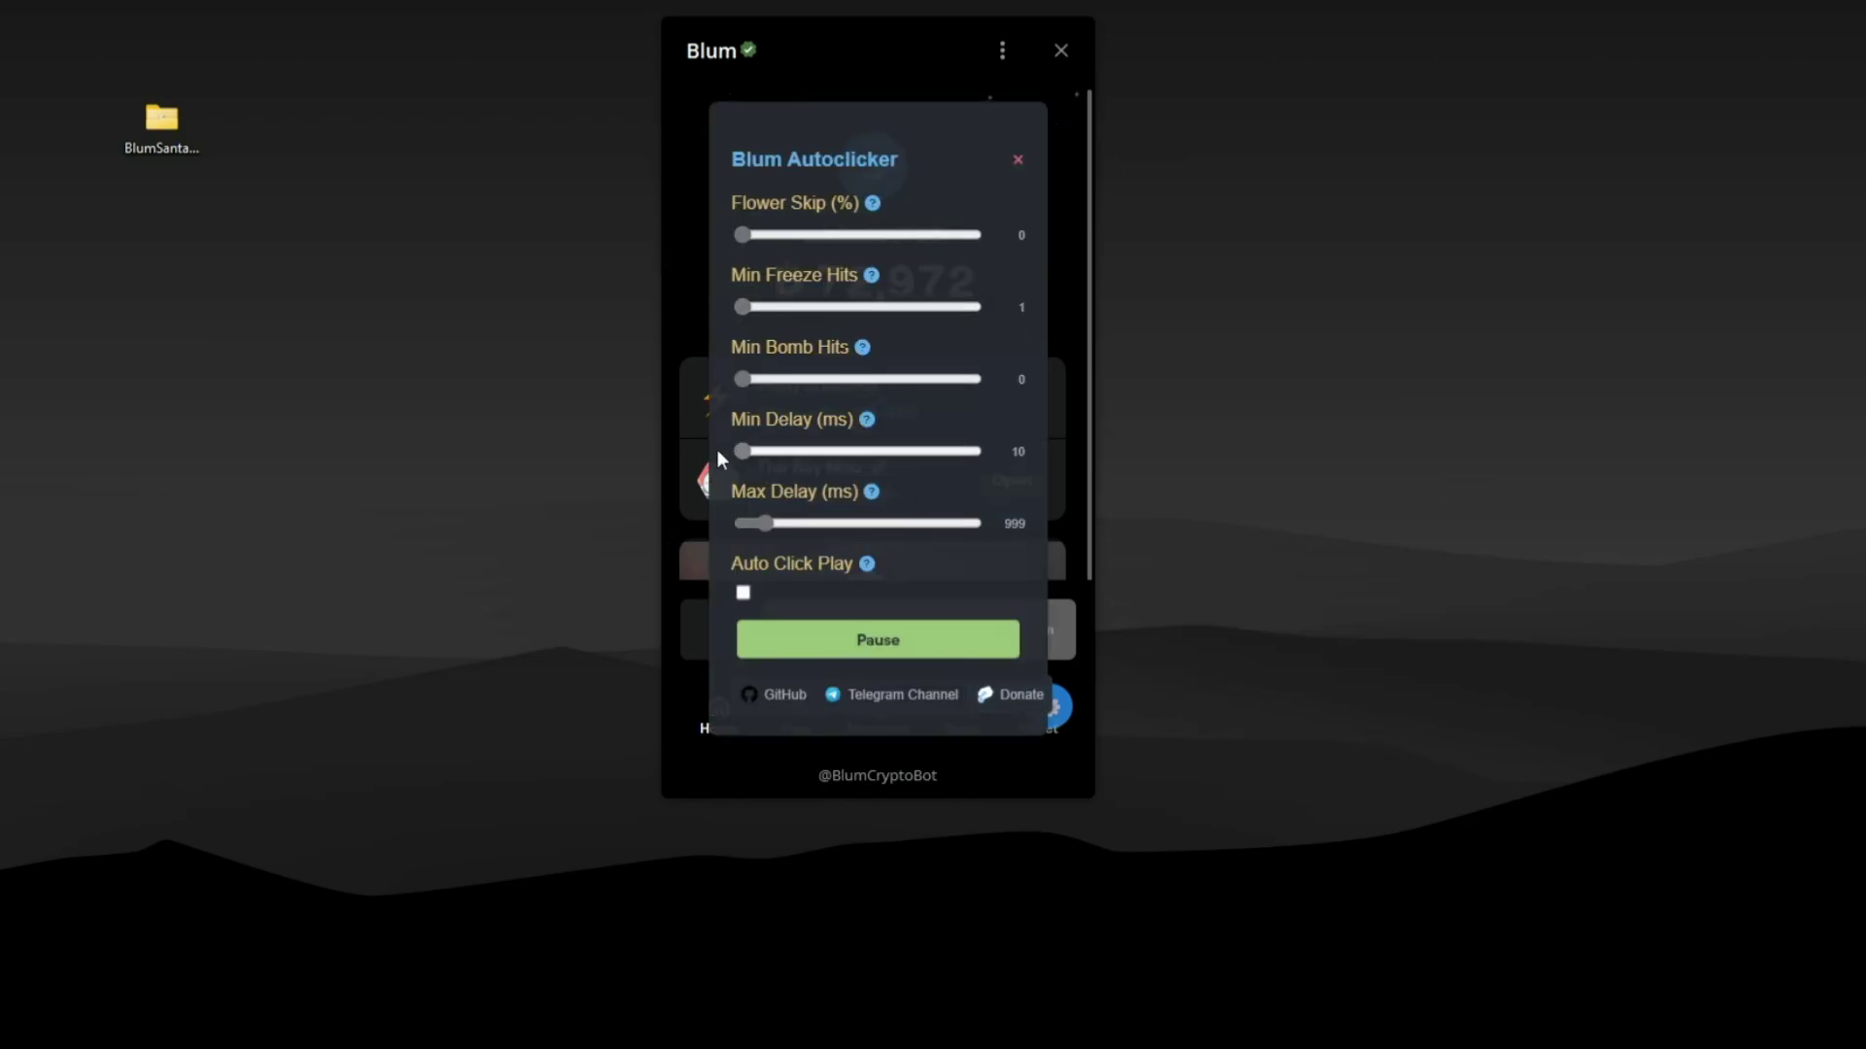
left_click_drag(760, 527, 744, 522)
Start a new Drop game round with Auto Click Play enabled and let it reach ₿ 990.
left_click(1017, 163)
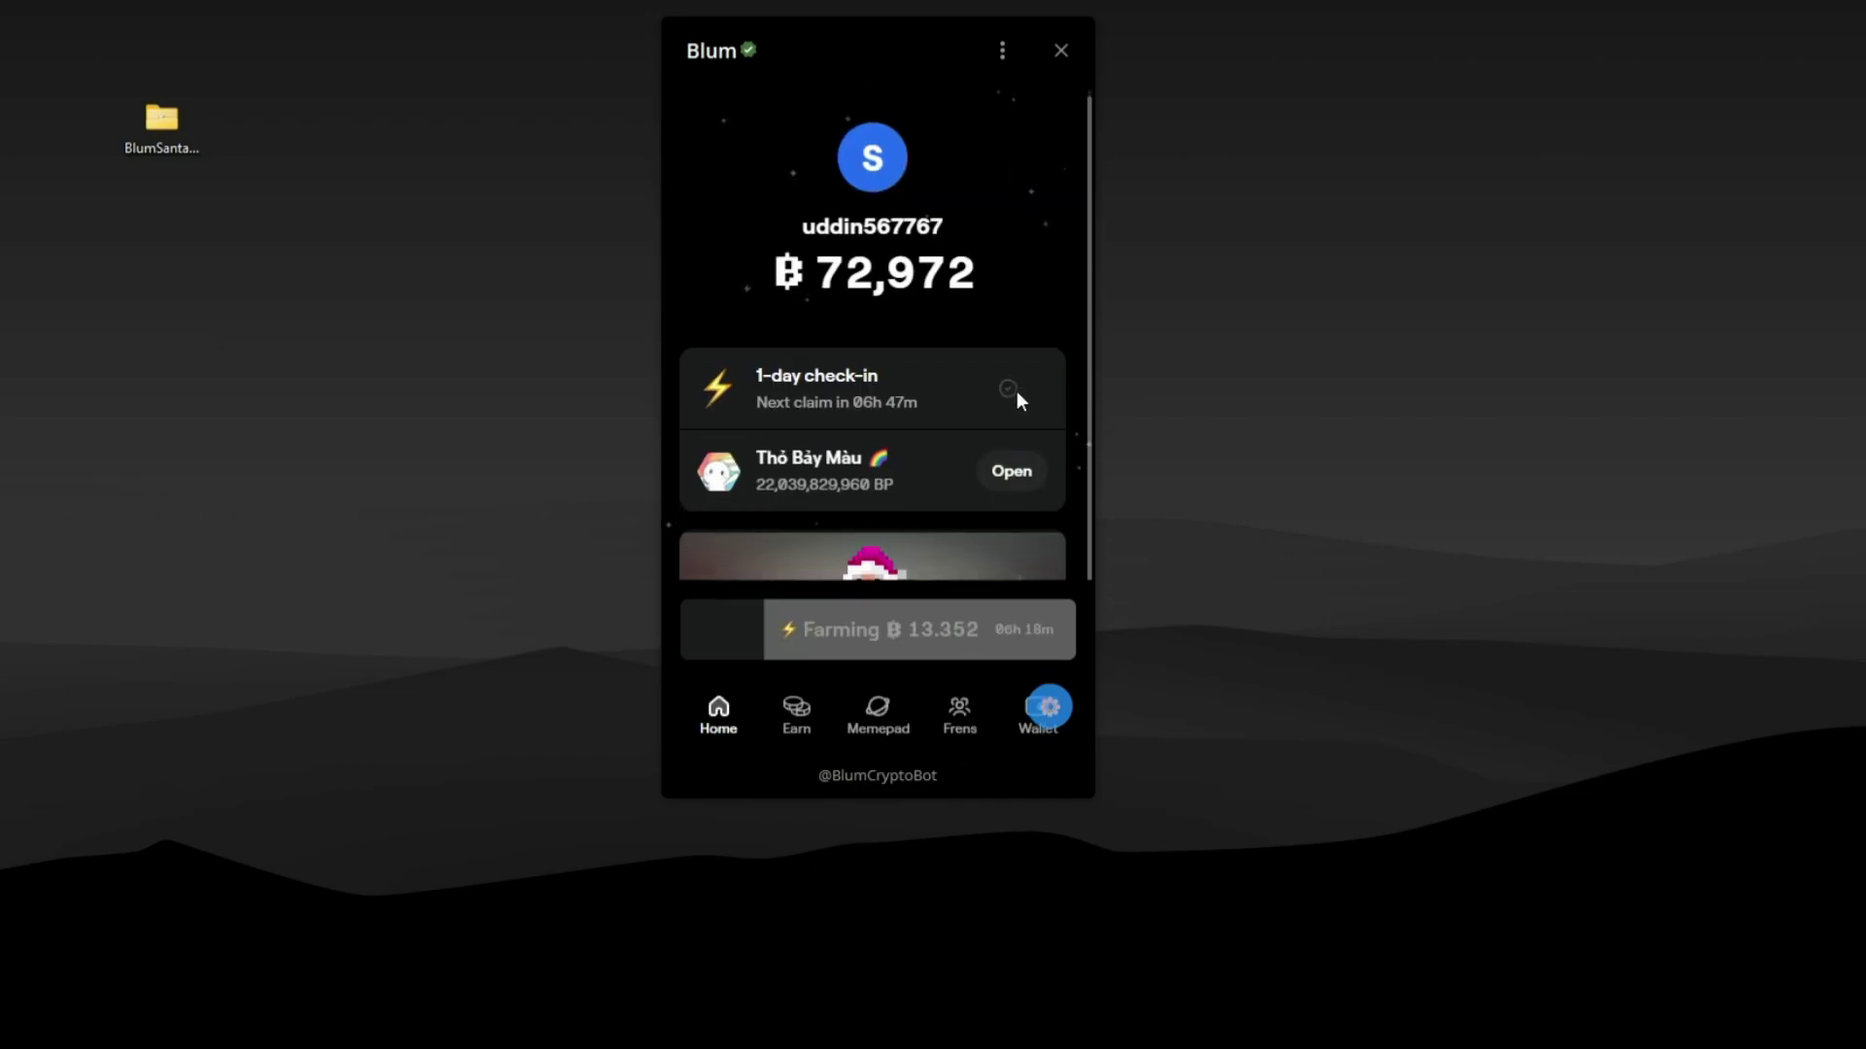
left_click(1008, 525)
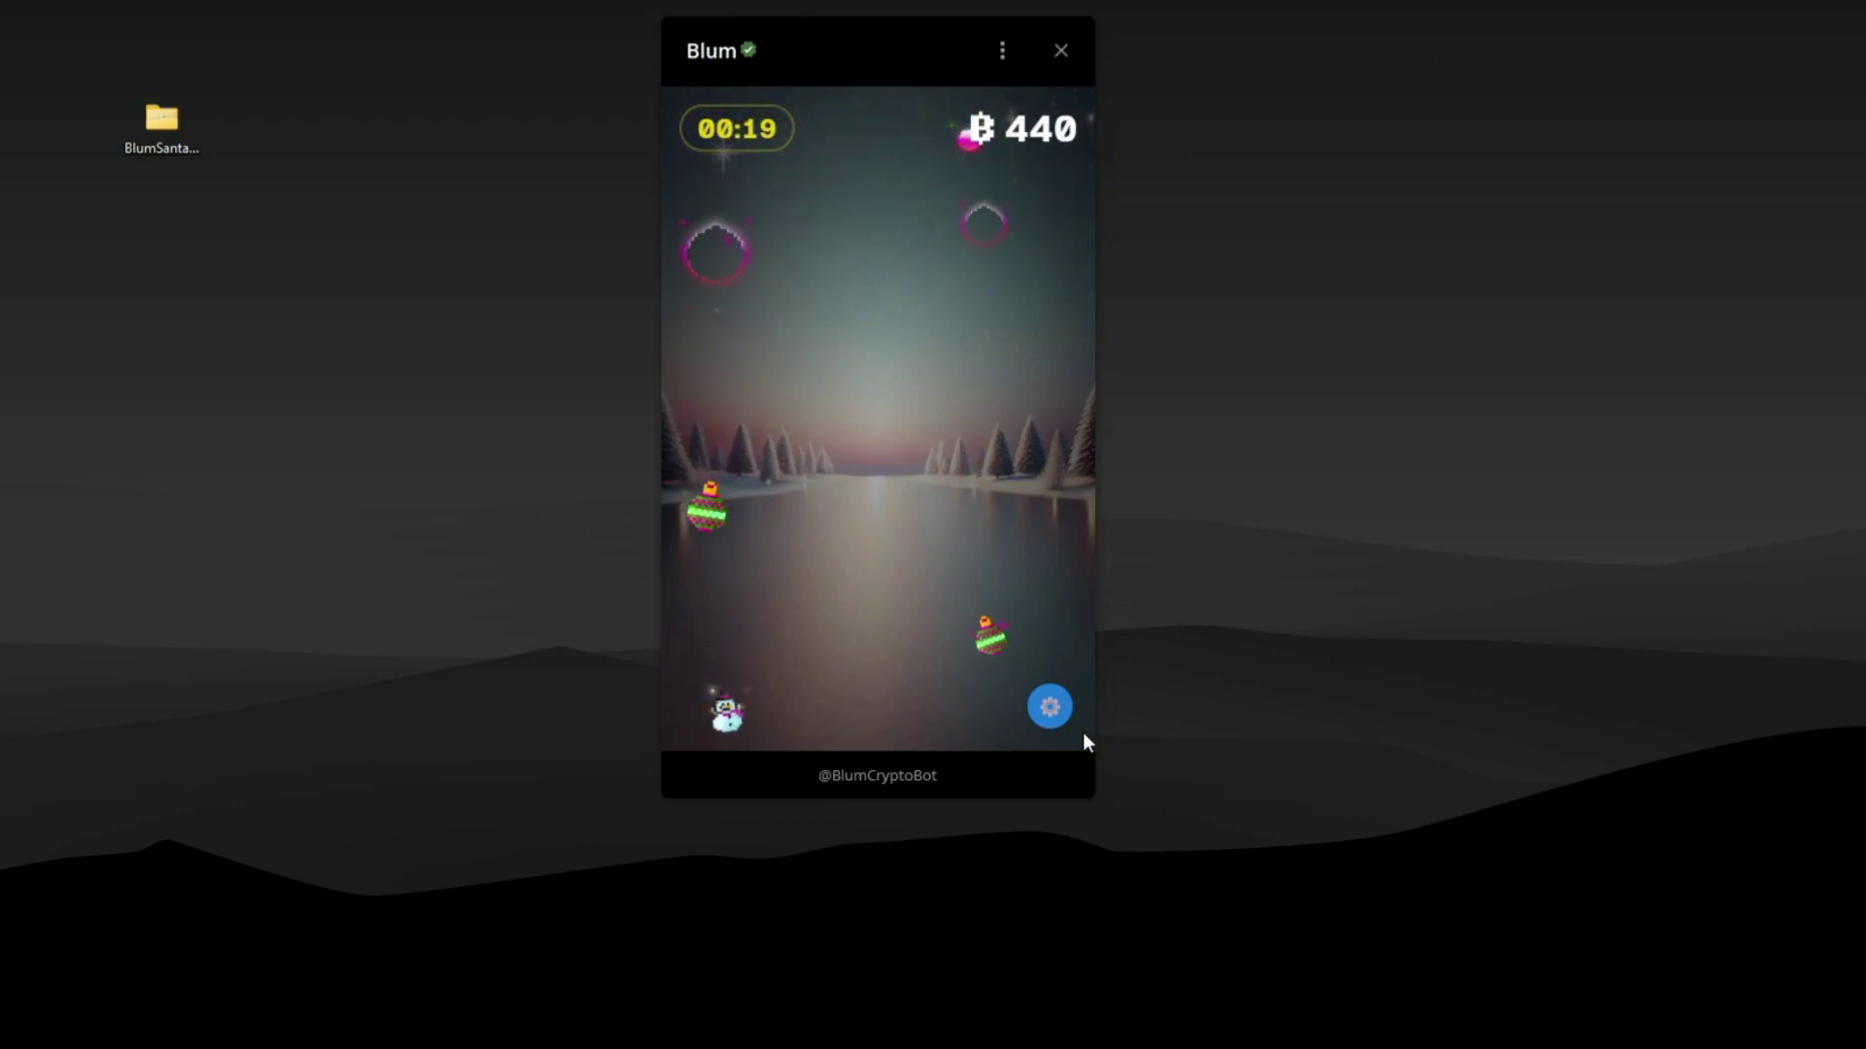
left_click(1054, 712)
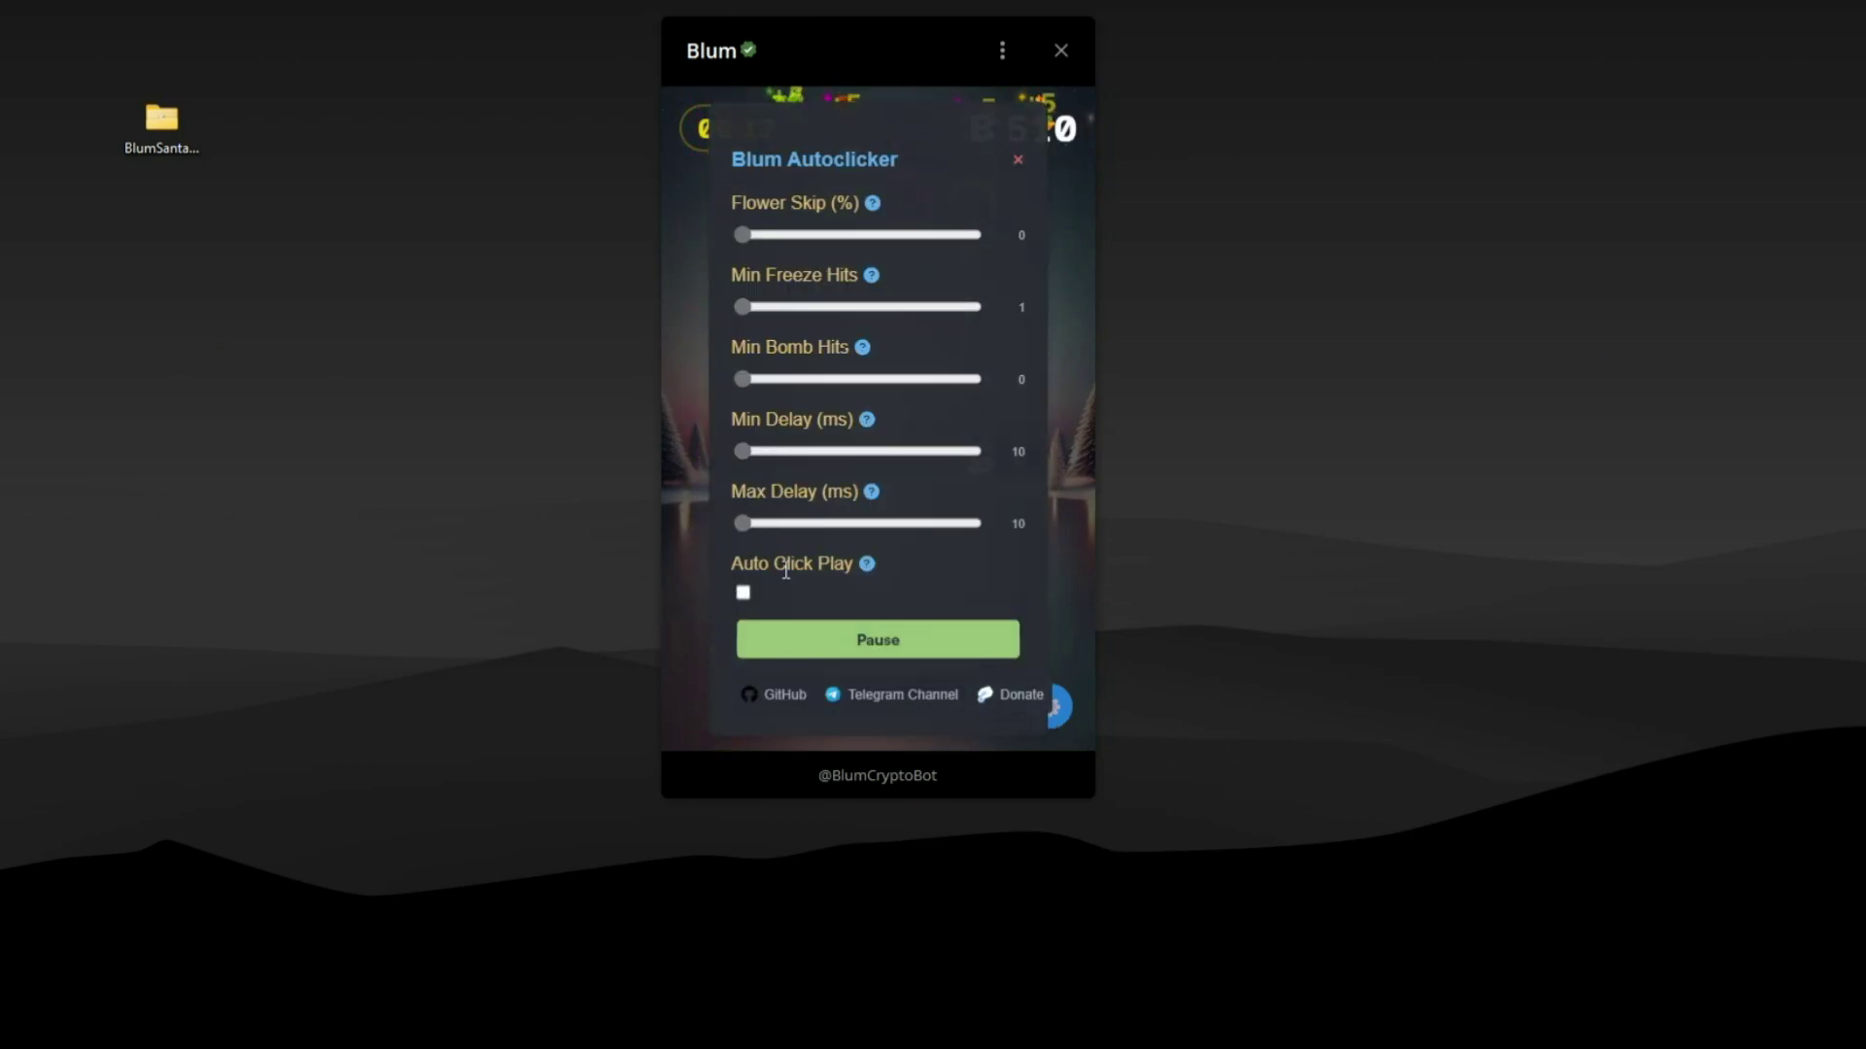
left_click(1017, 161)
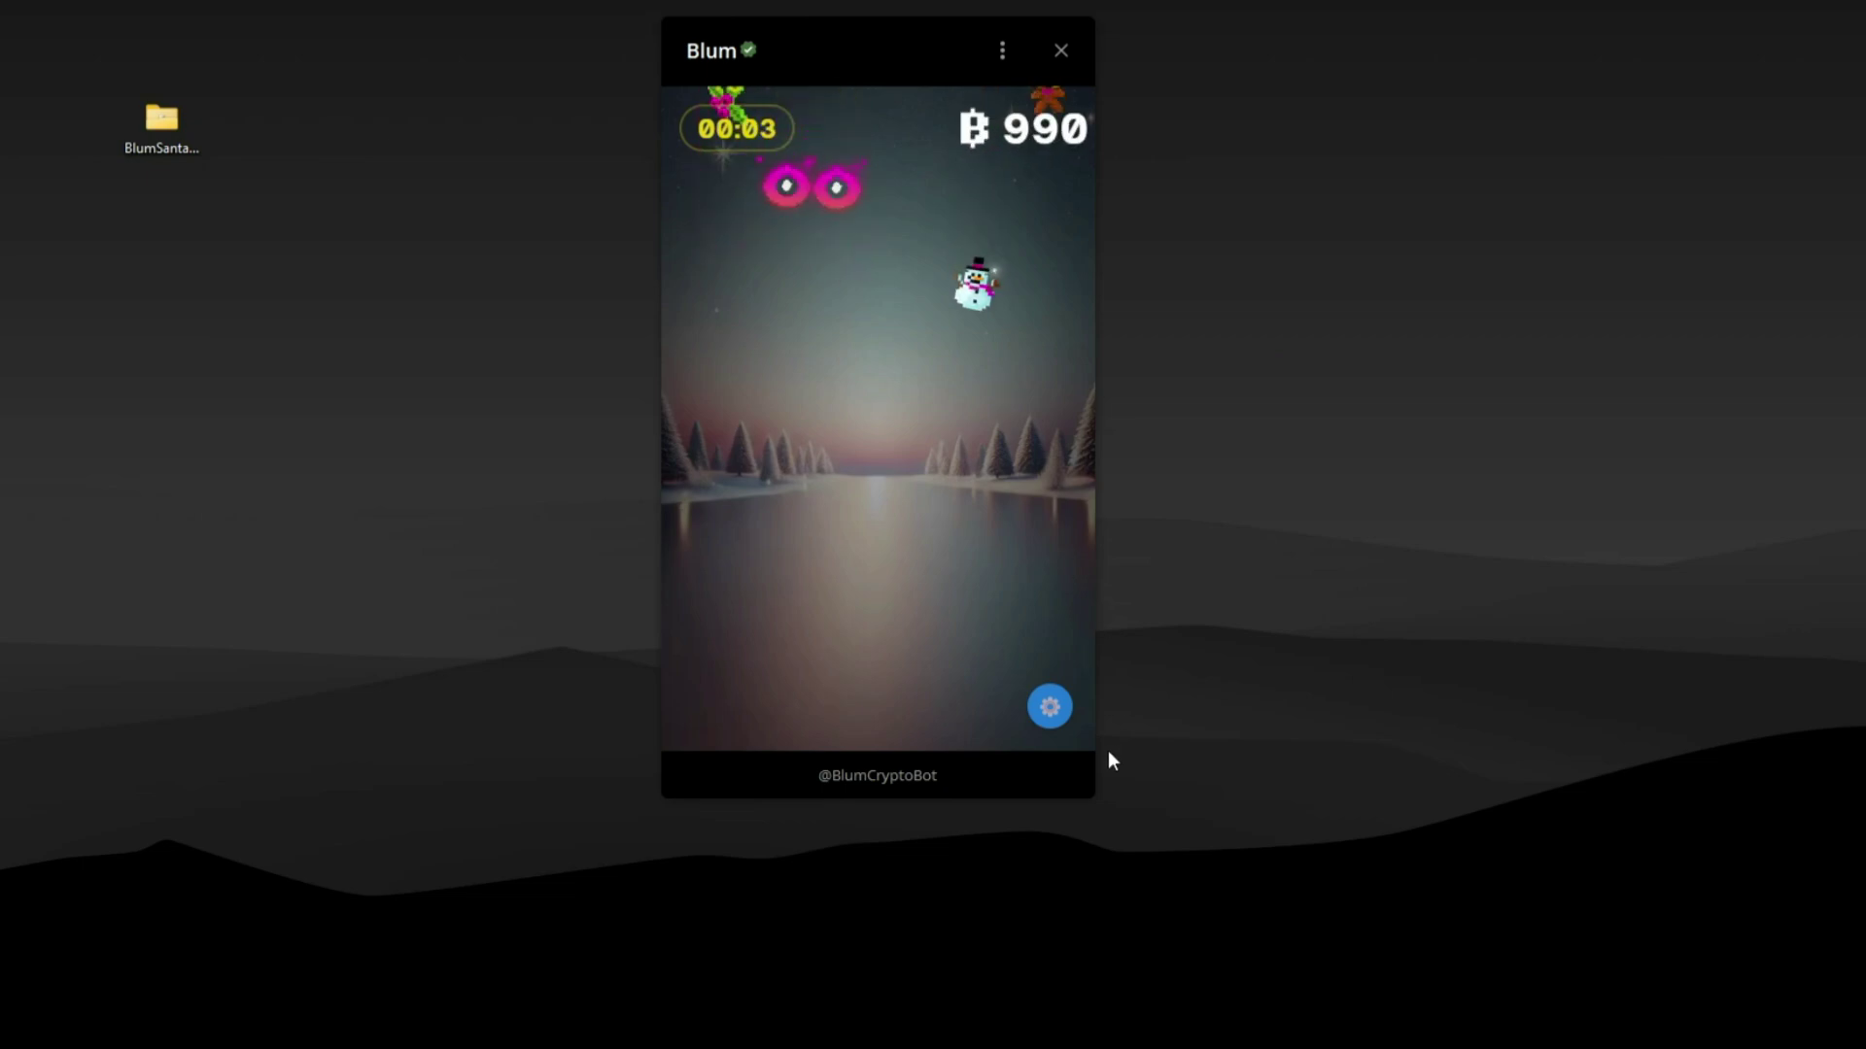
left_click(1058, 713)
left_click(1059, 714)
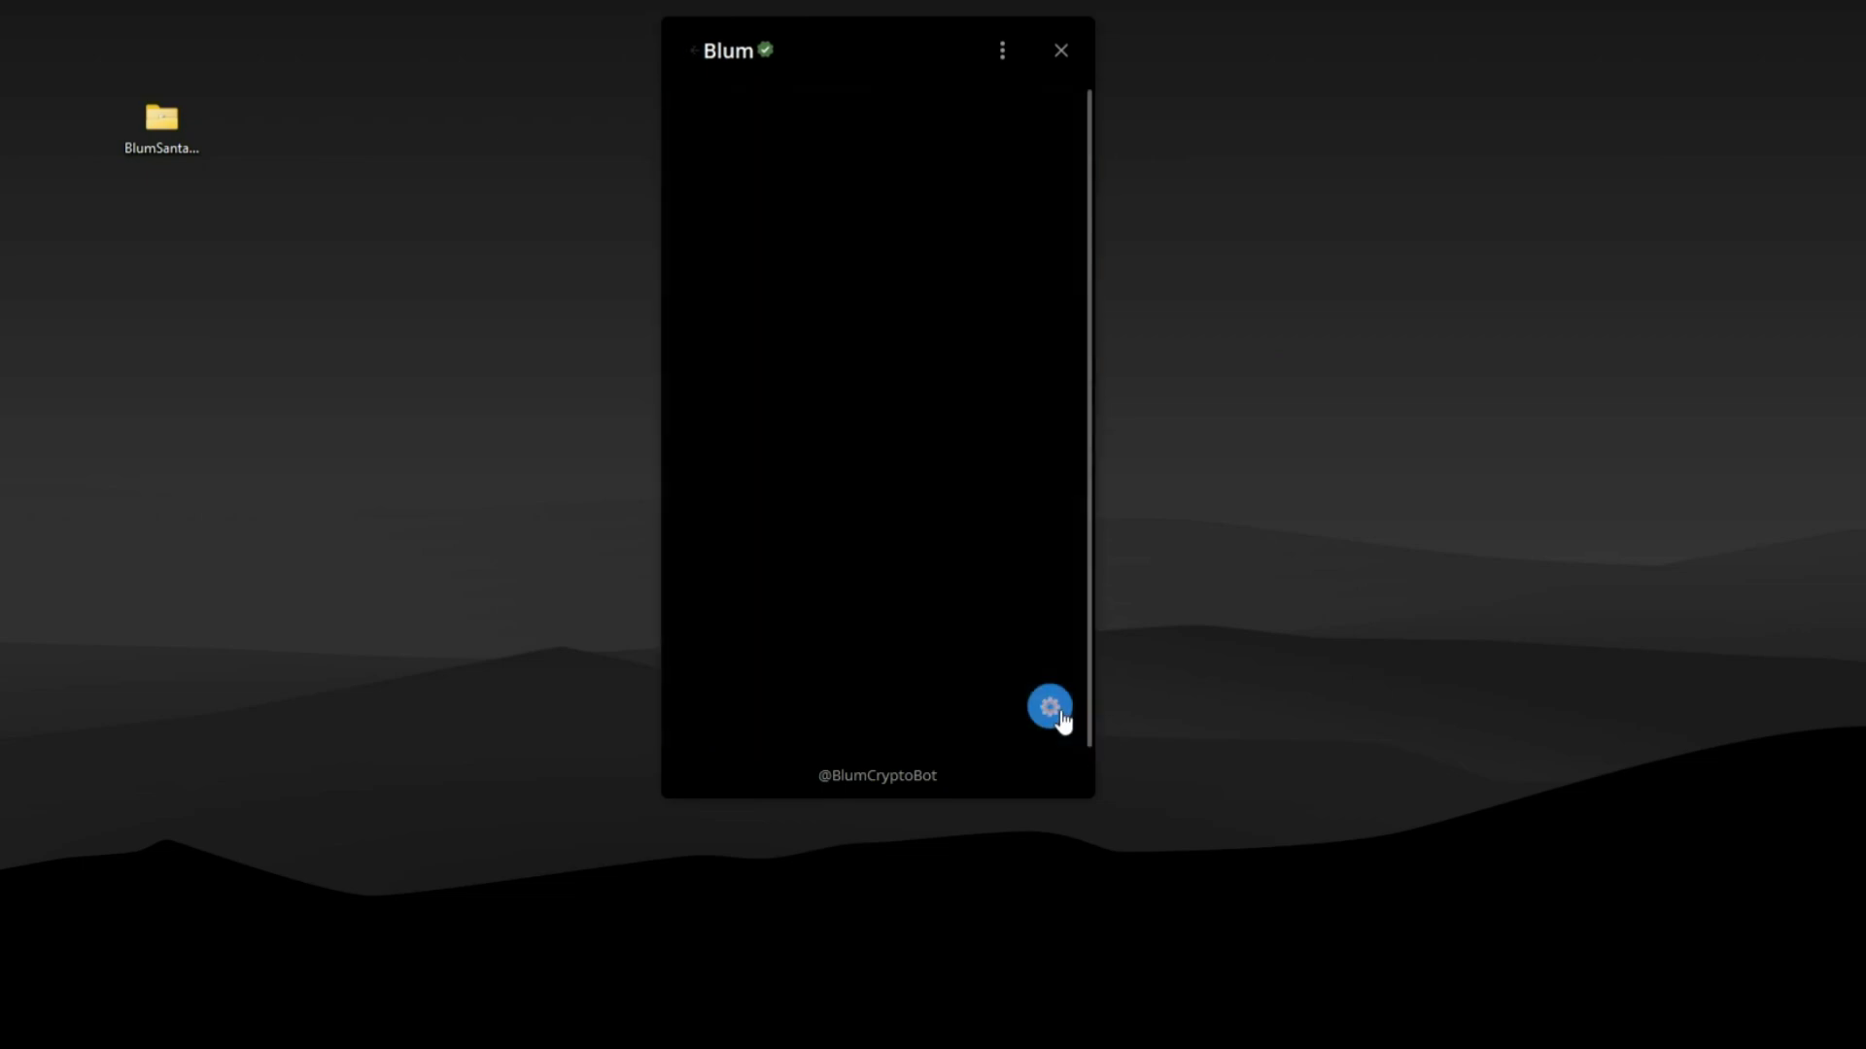